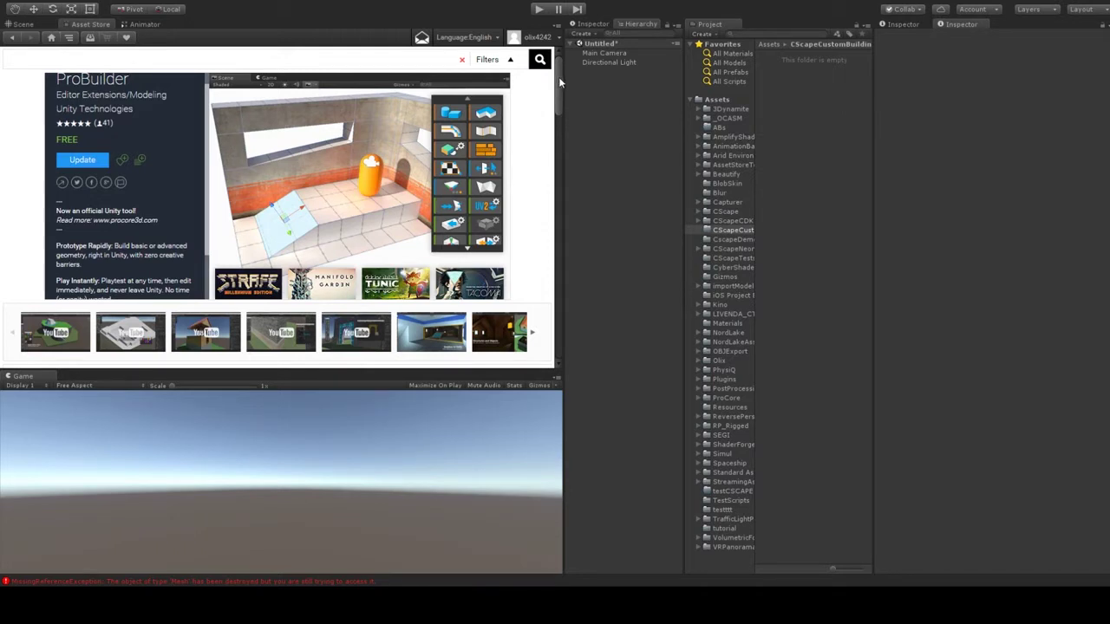
# Step: Switch to the Scene view and expand the CScape City object, keeping it selected
pyautogui.moveTo(559, 79)
pyautogui.mouseDown()
pyautogui.moveTo(555, 187)
pyautogui.moveTo(559, 80)
pyautogui.mouseUp()
pyautogui.click(23, 25)
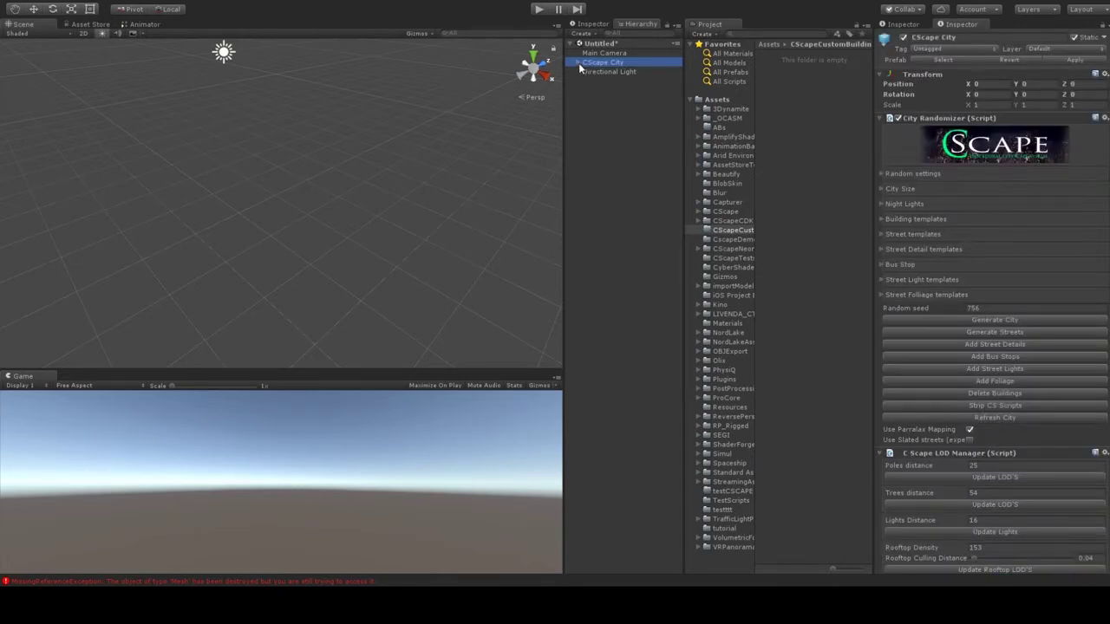
pyautogui.click(579, 63)
pyautogui.click(603, 70)
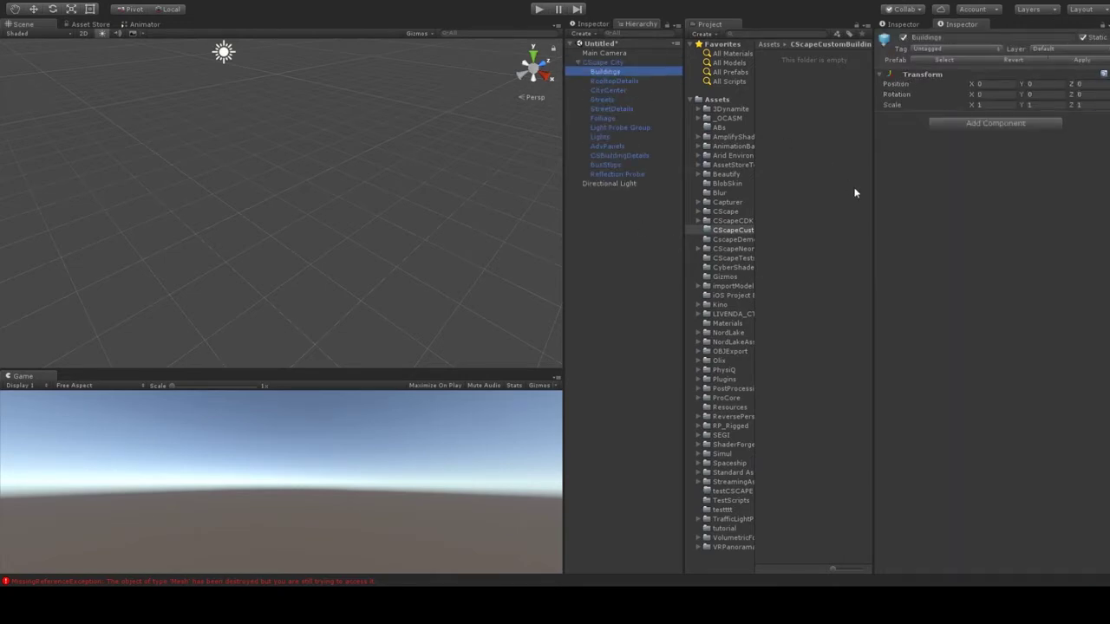
pyautogui.click(607, 63)
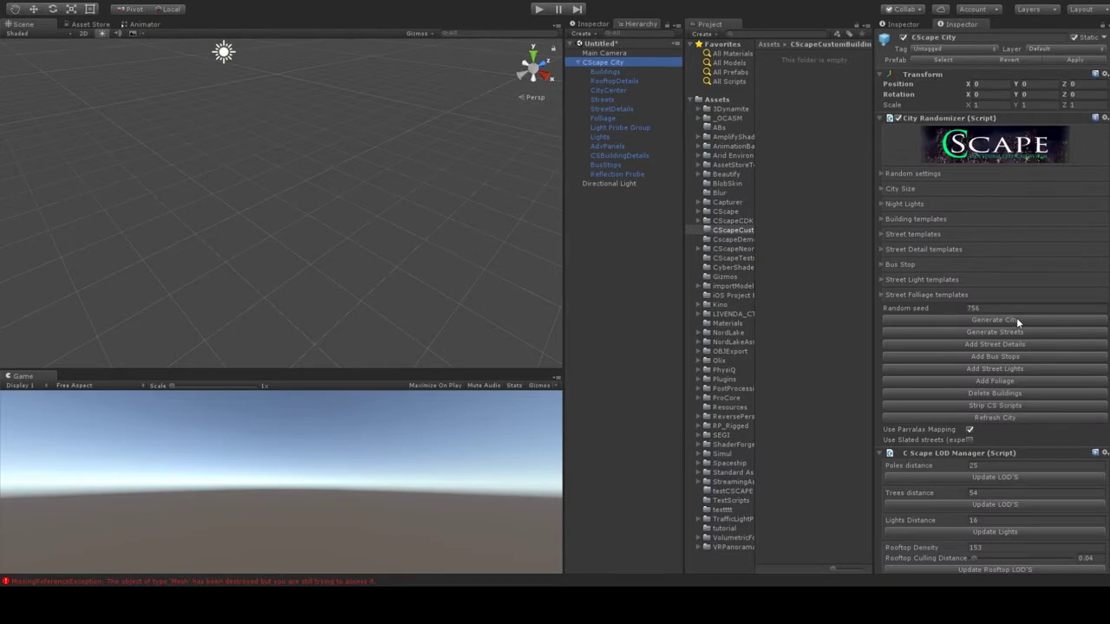
# Step: Enlarge the project folder list and open the CScape folder Editor/Resources/BuildingTemplates/Buildings
pyautogui.moveTo(684, 223); pyautogui.dragTo(652, 222)
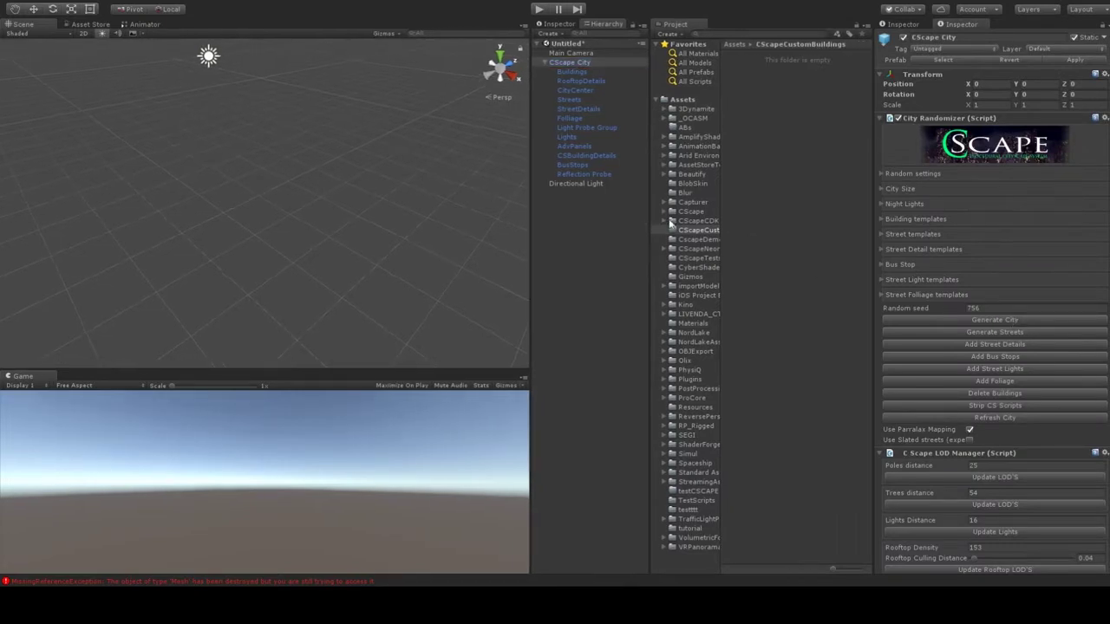
pyautogui.moveTo(721, 208); pyautogui.dragTo(771, 209)
pyautogui.click(683, 213)
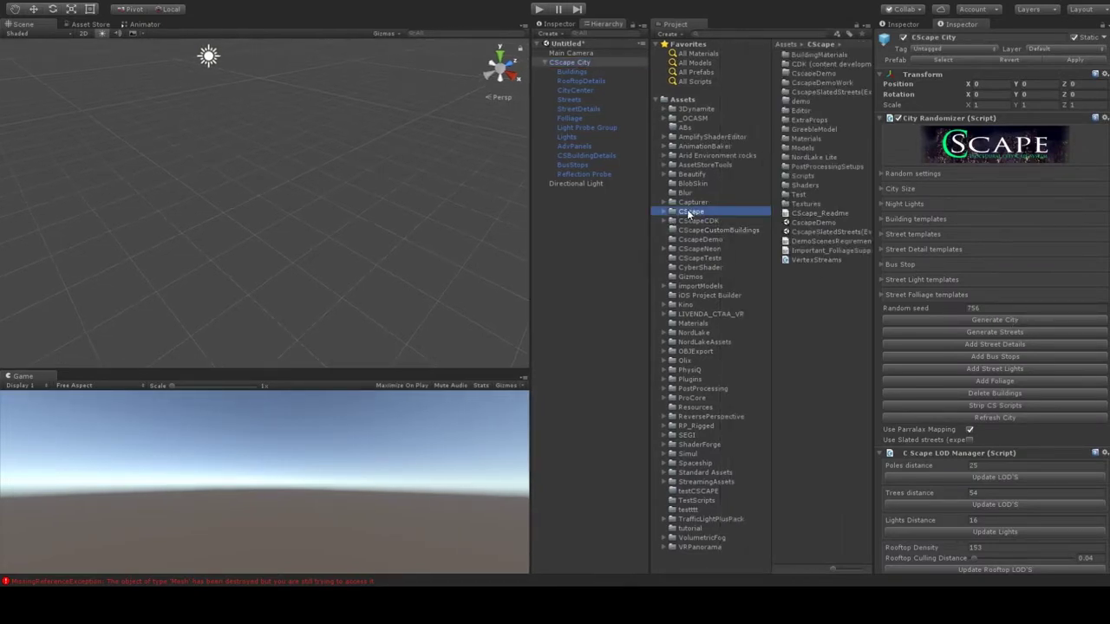
pyautogui.click(664, 214)
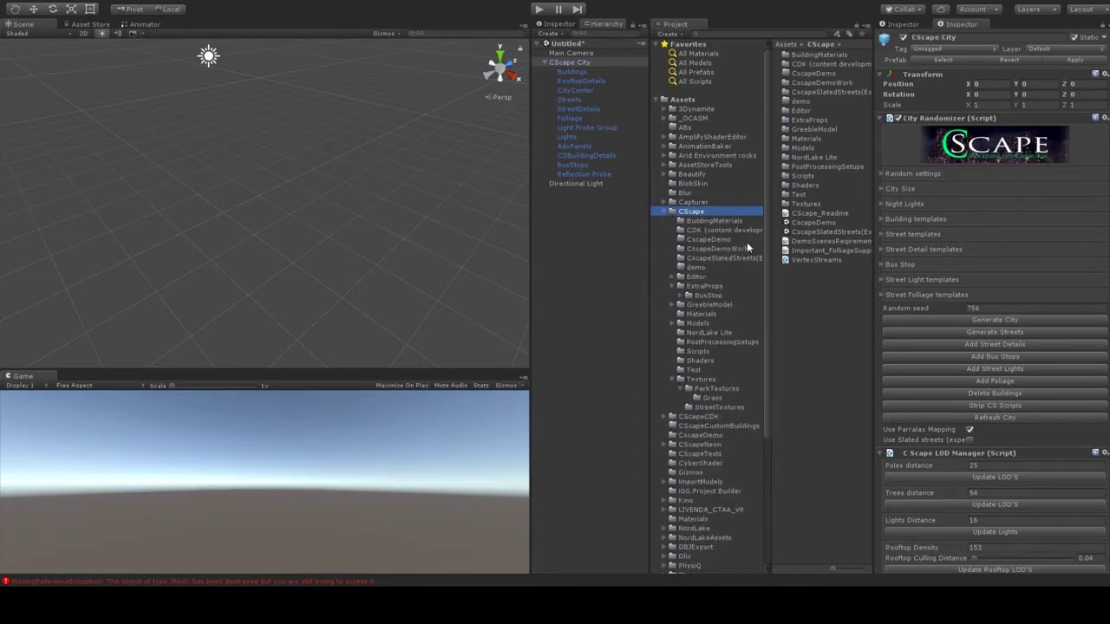
pyautogui.click(693, 278)
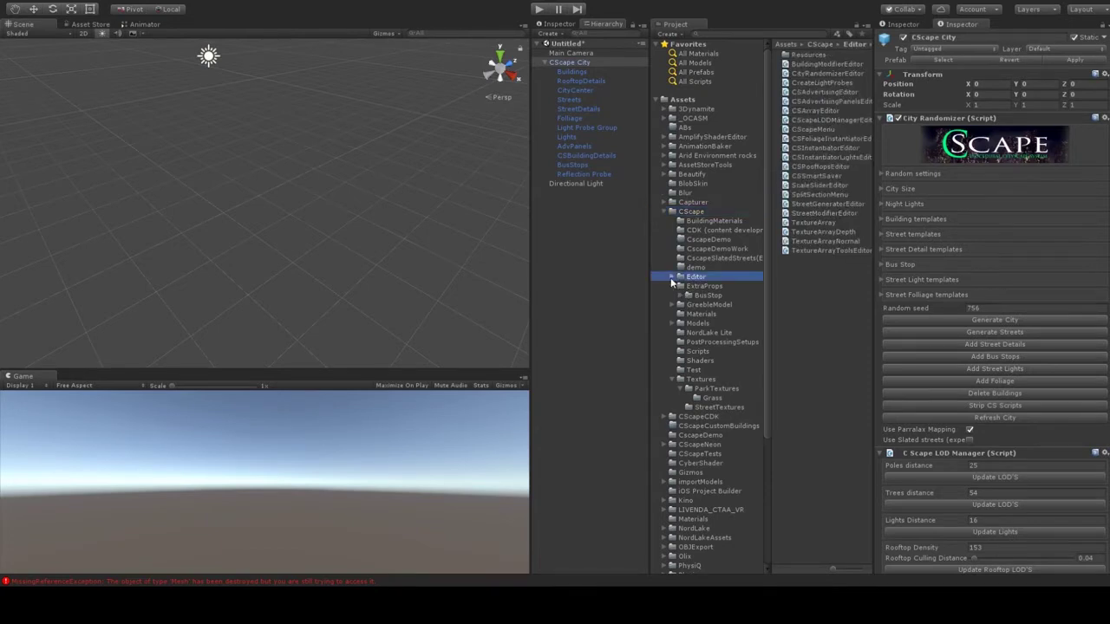
pyautogui.click(672, 278)
pyautogui.click(711, 286)
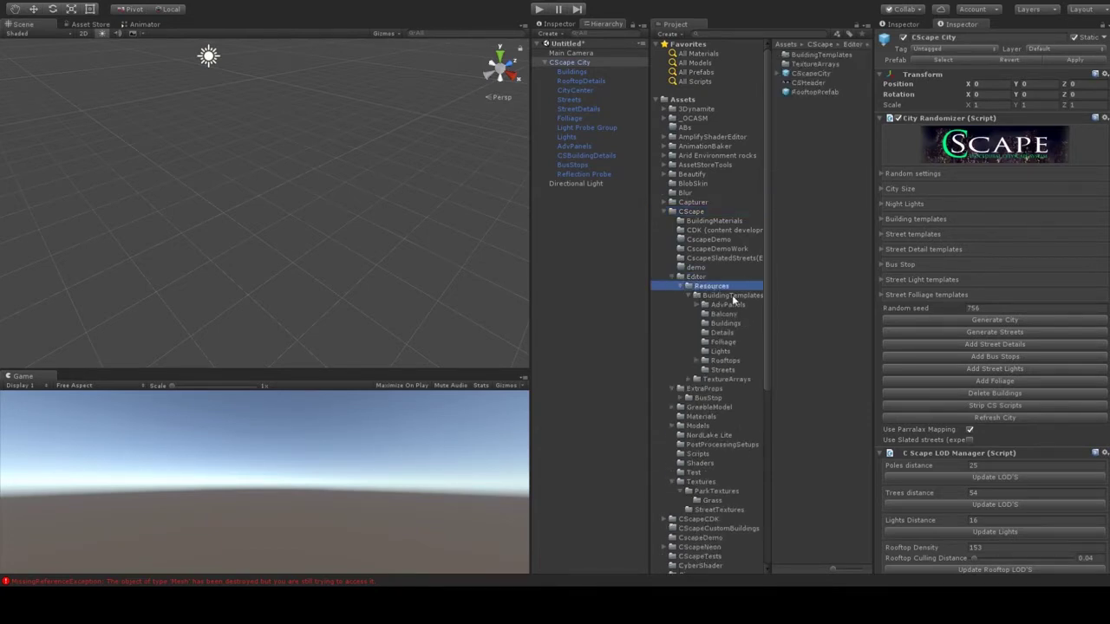
pyautogui.click(733, 296)
pyautogui.click(725, 325)
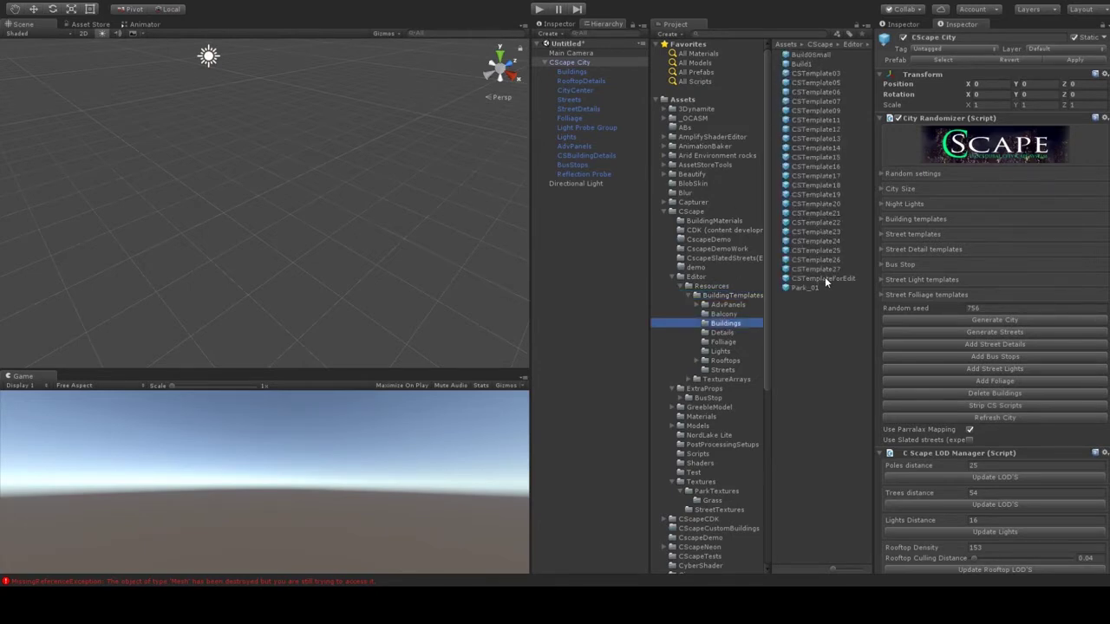
# Step: Place the CSTemplateForEdit prefab inside CScape City's Buildings object and frame it in the scene
pyautogui.moveTo(825, 278); pyautogui.dragTo(582, 78)
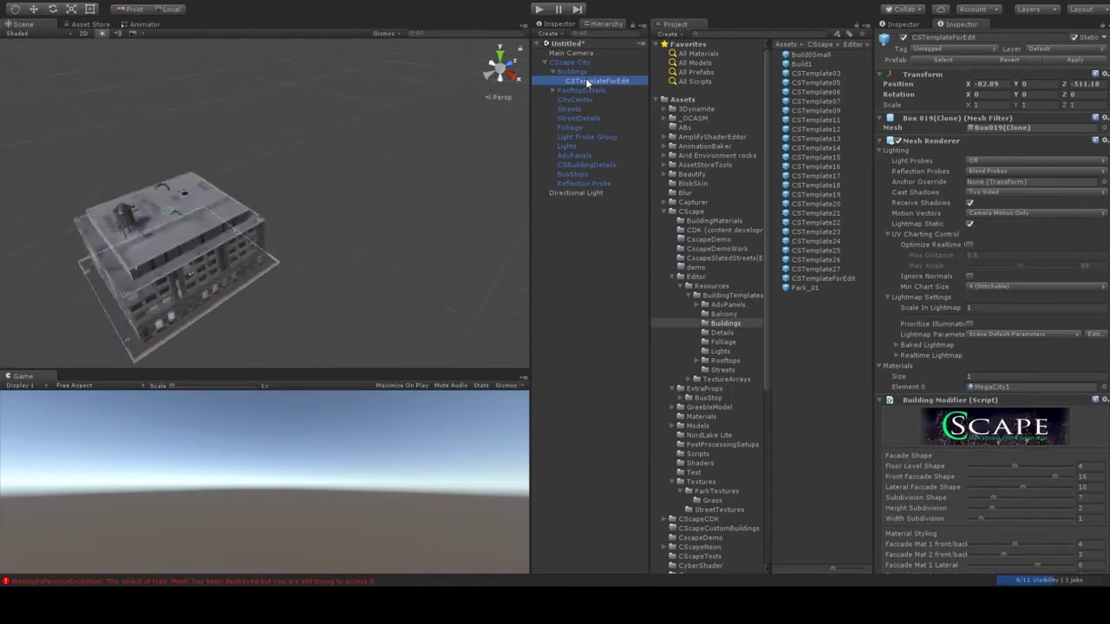
pyautogui.doubleClick(587, 84)
pyautogui.press('w')
pyautogui.moveTo(316, 172); pyautogui.dragTo(355, 160, button='right')
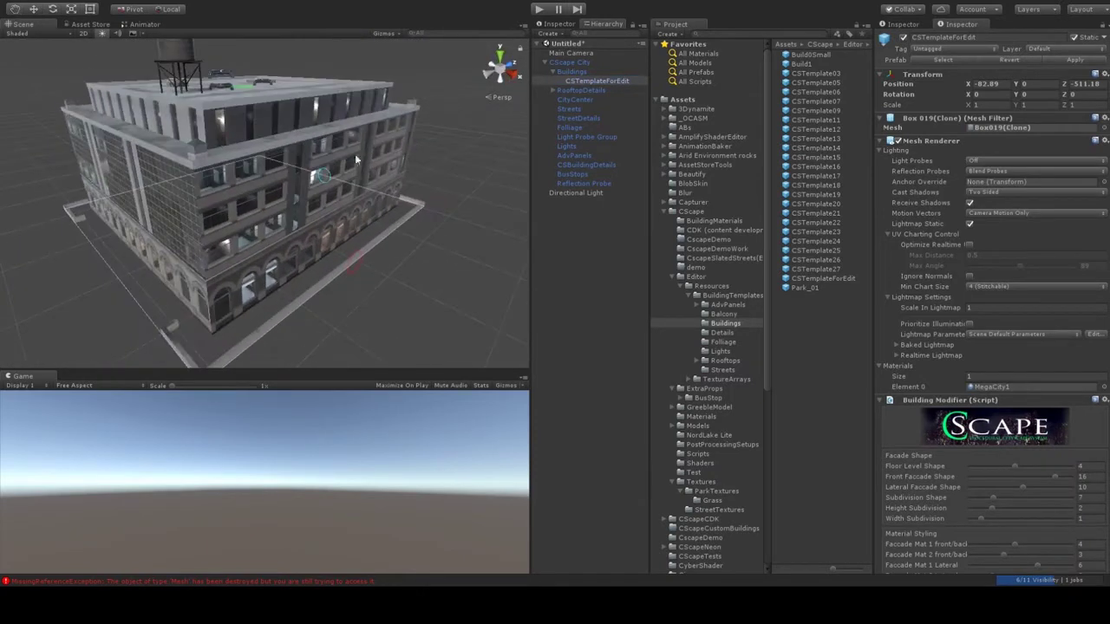
# Step: Resize the template building to 9 floors, depth 13 and width 18, and set its front facade shape to 9 and lateral facade shape to 8
pyautogui.moveTo(328, 178); pyautogui.dragTo(232, 173)
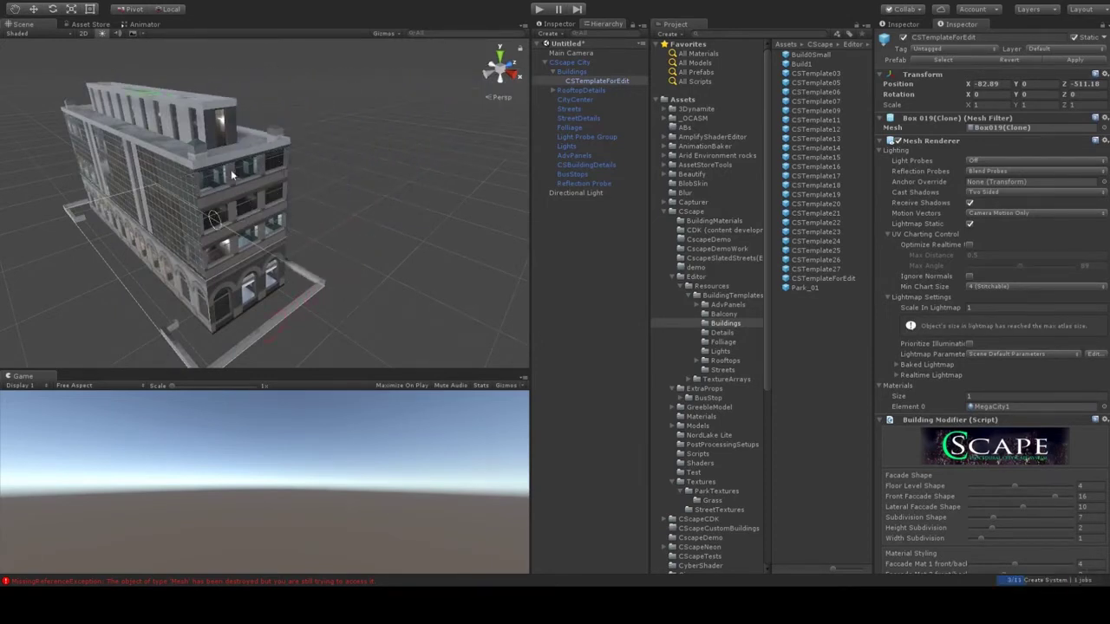
pyautogui.moveTo(232, 174); pyautogui.dragTo(357, 194, button='right')
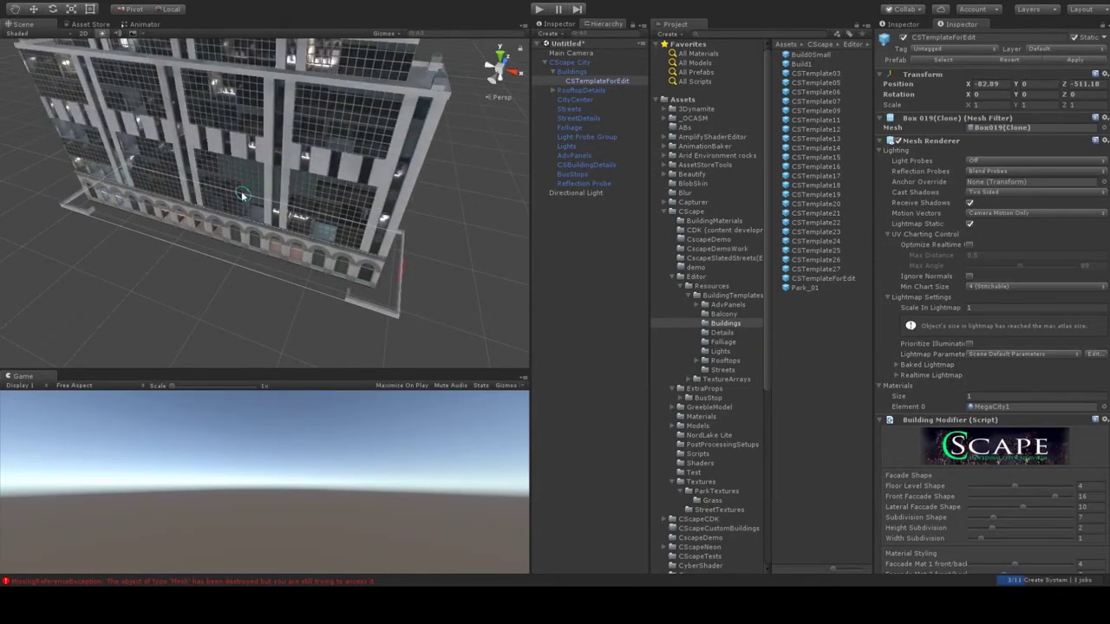
pyautogui.keyDown('alt'); pyautogui.moveTo(361, 127); pyautogui.dragTo(425, 135); pyautogui.keyUp('alt')
pyautogui.scroll(-6, 1005, 332)
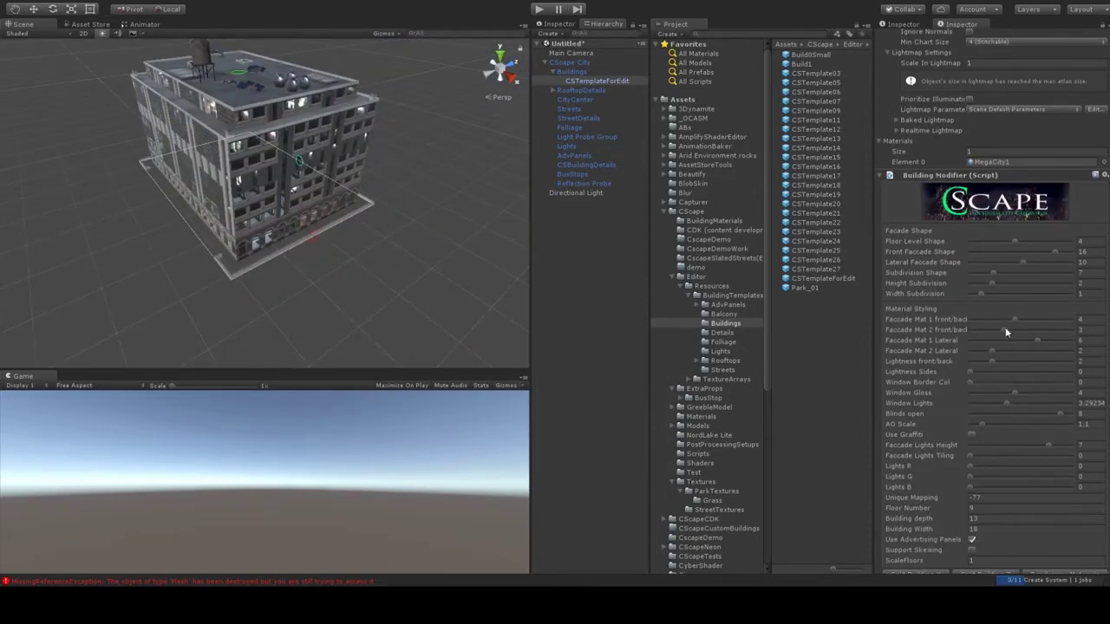
pyautogui.moveTo(1046, 251); pyautogui.dragTo(1011, 264)
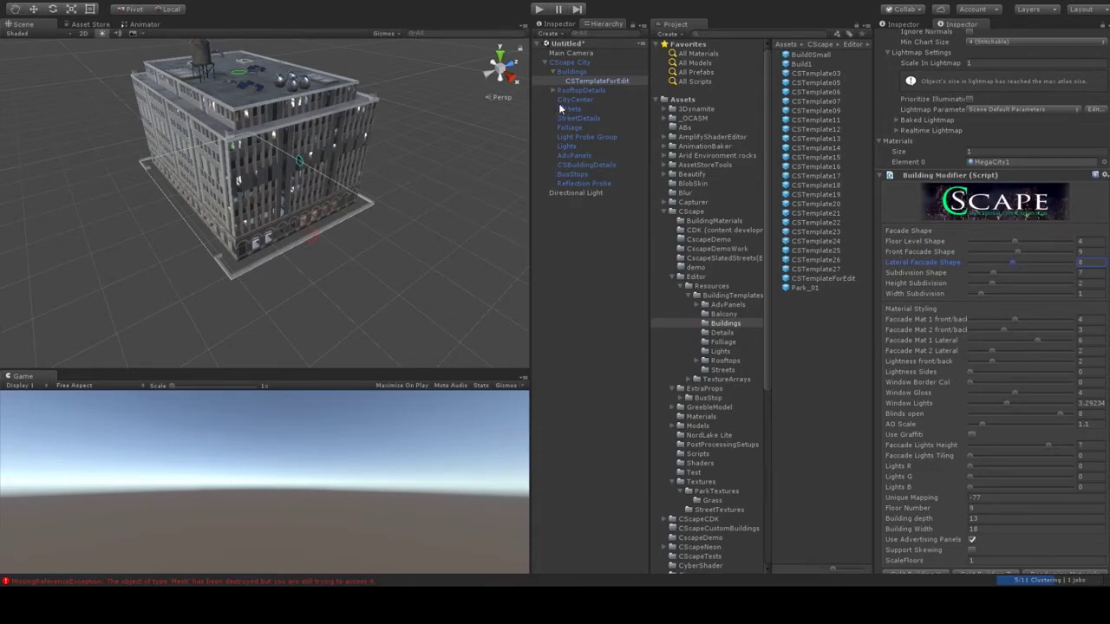
# Step: Shrink the template building to 4 floors with a depth and width of 5, checking it from several angles
pyautogui.keyDown('alt'); pyautogui.moveTo(434, 173); pyautogui.dragTo(361, 213); pyautogui.keyUp('alt')
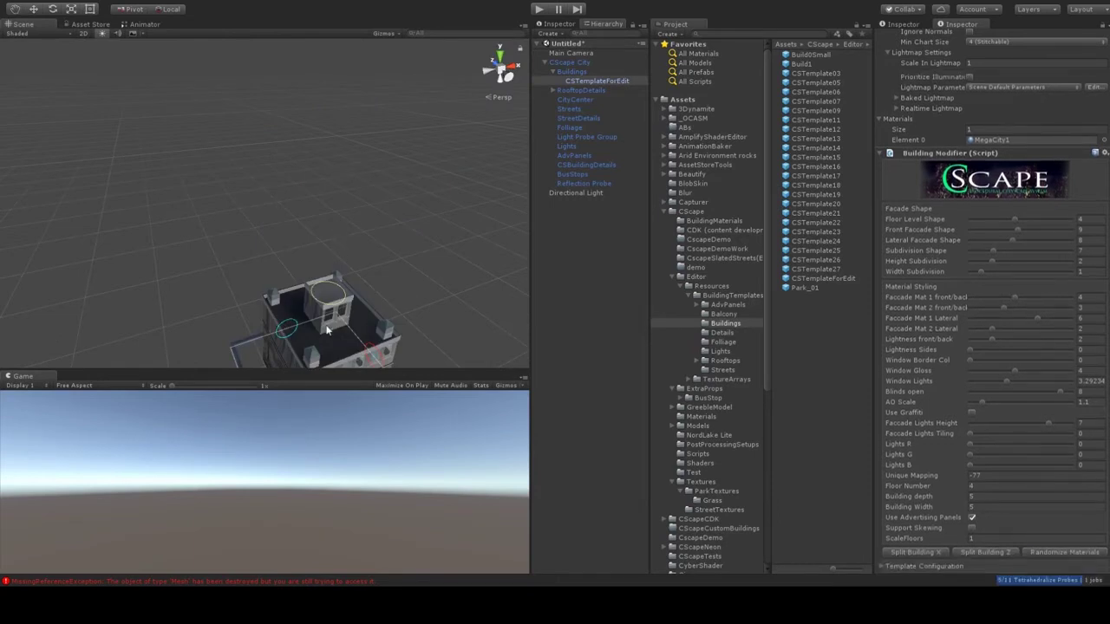
pyautogui.moveTo(326, 330); pyautogui.dragTo(314, 231, button='middle')
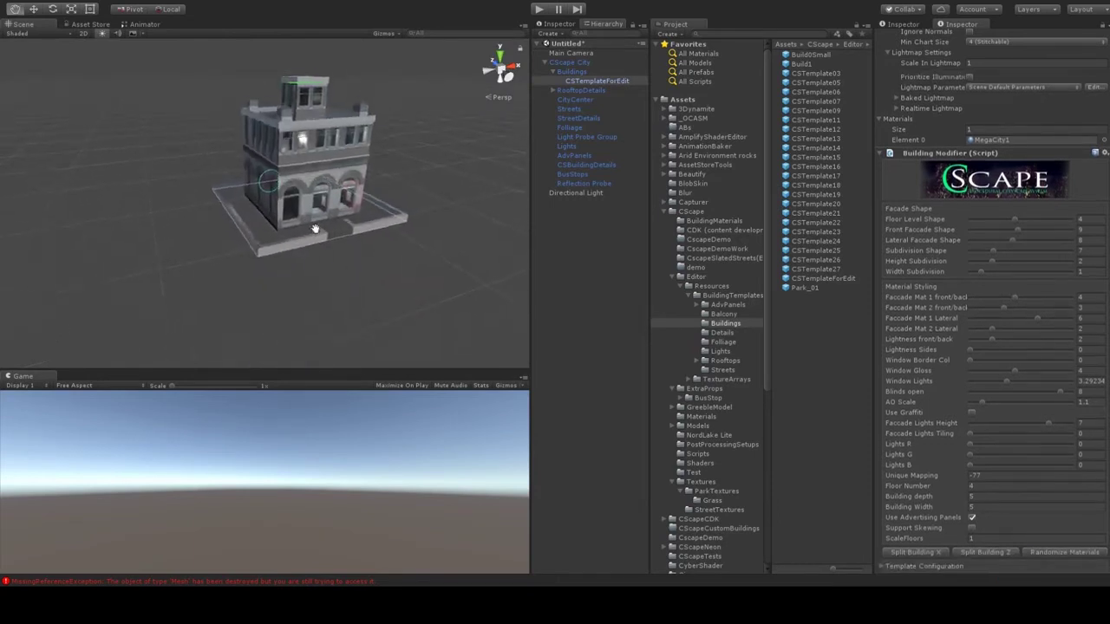
pyautogui.keyDown('alt'); pyautogui.moveTo(260, 240); pyautogui.dragTo(367, 286); pyautogui.keyUp('alt')
pyautogui.moveTo(225, 230); pyautogui.dragTo(259, 256, button='middle')
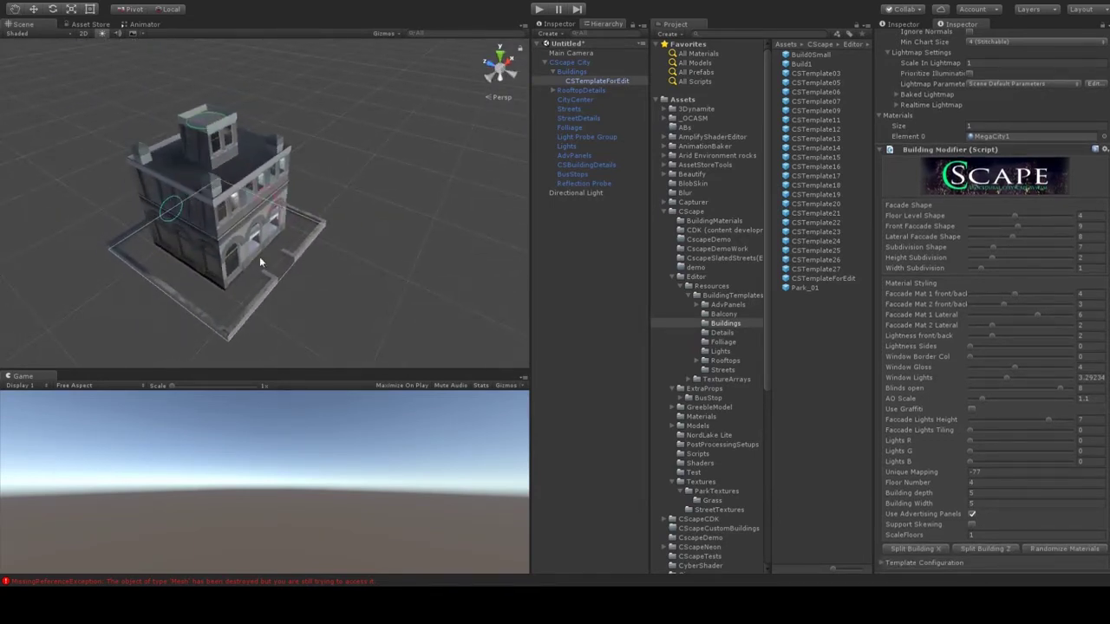
pyautogui.moveTo(243, 208); pyautogui.dragTo(260, 208, button='middle')
pyautogui.scroll(5, 260, 208)
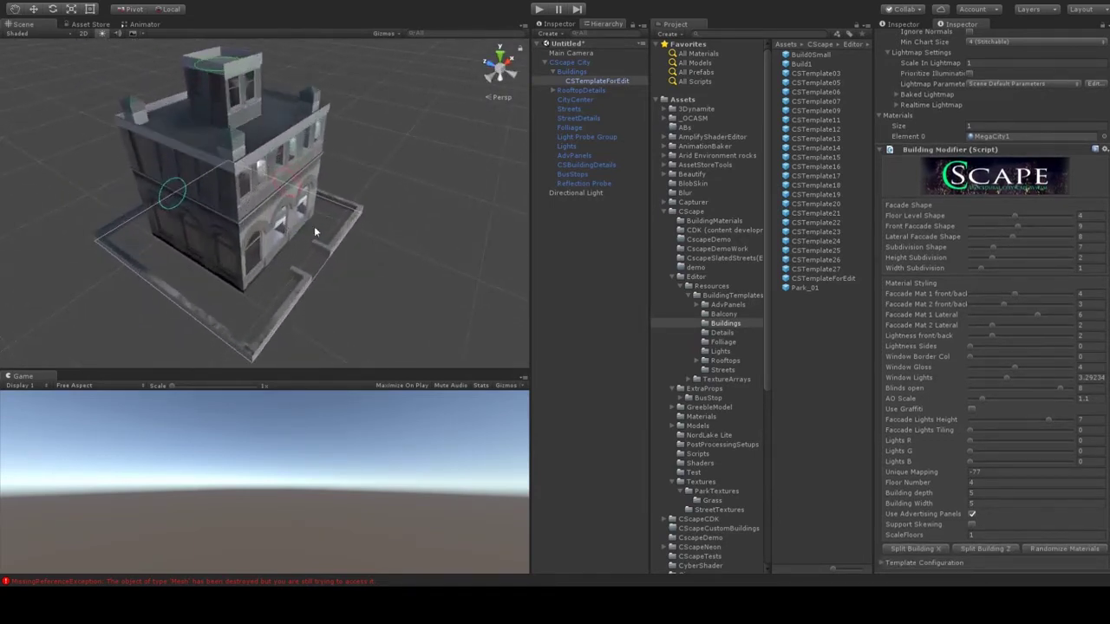
pyautogui.moveTo(314, 225); pyautogui.dragTo(294, 237, button='right')
pyautogui.moveTo(295, 240); pyautogui.dragTo(273, 256, button='middle')
pyautogui.scroll(-5, 299, 248)
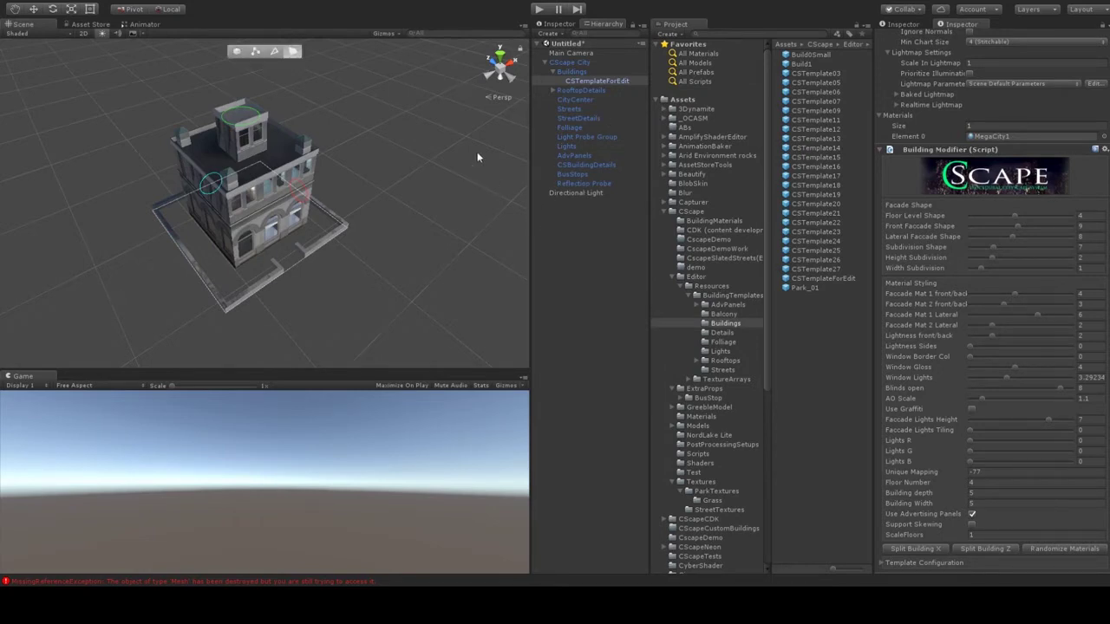
# Step: Create a ProBuilder cube in the scene and frame it
pyautogui.click(539, 131)
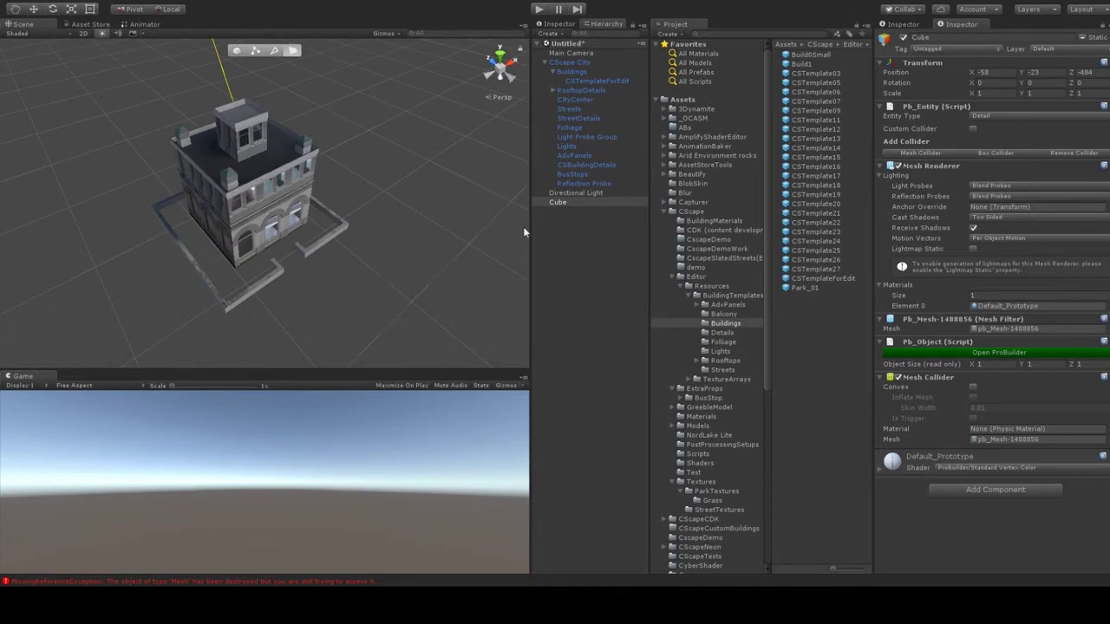
pyautogui.doubleClick(562, 203)
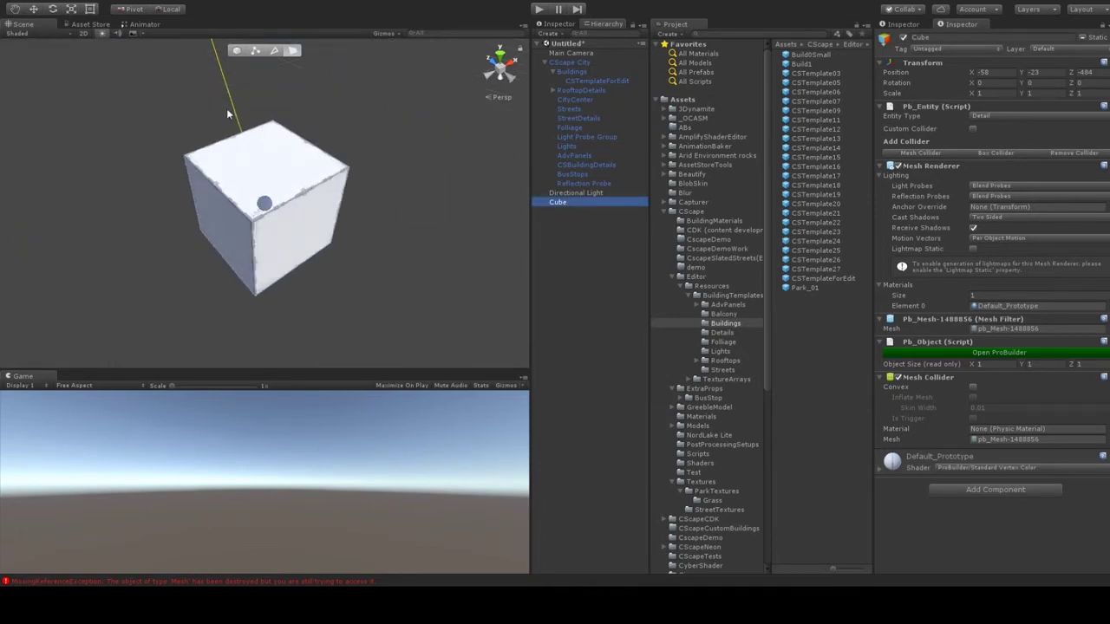
pyautogui.click(137, 336)
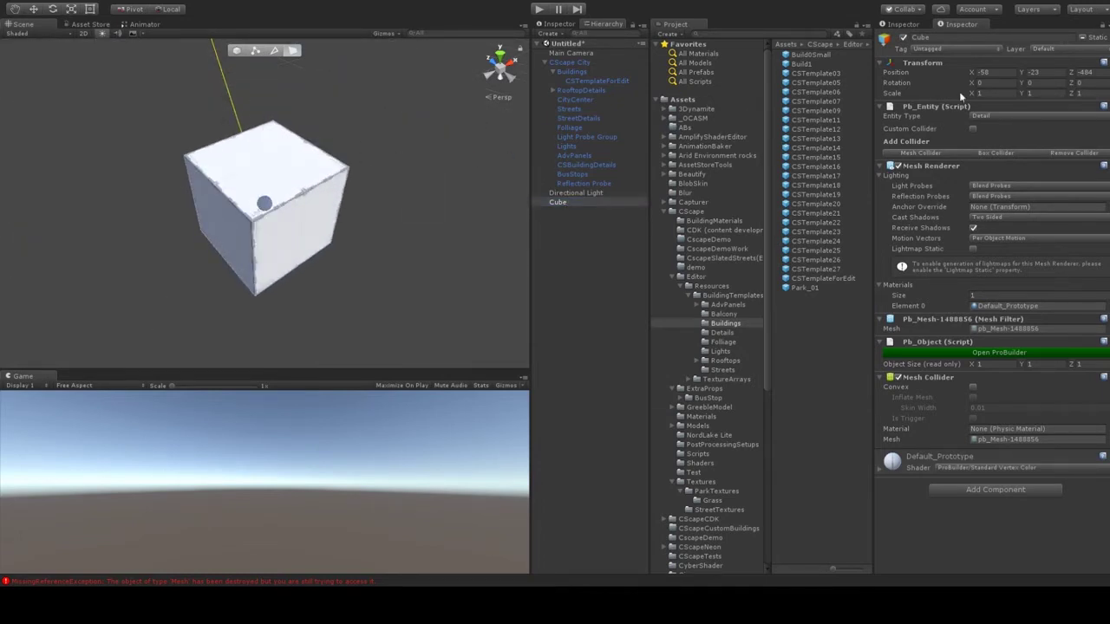
# Step: Set the cube's position to 0, 0, 0 and frame it again in the scene
pyautogui.click(983, 72)
pyautogui.write('0')
pyautogui.click(1043, 75)
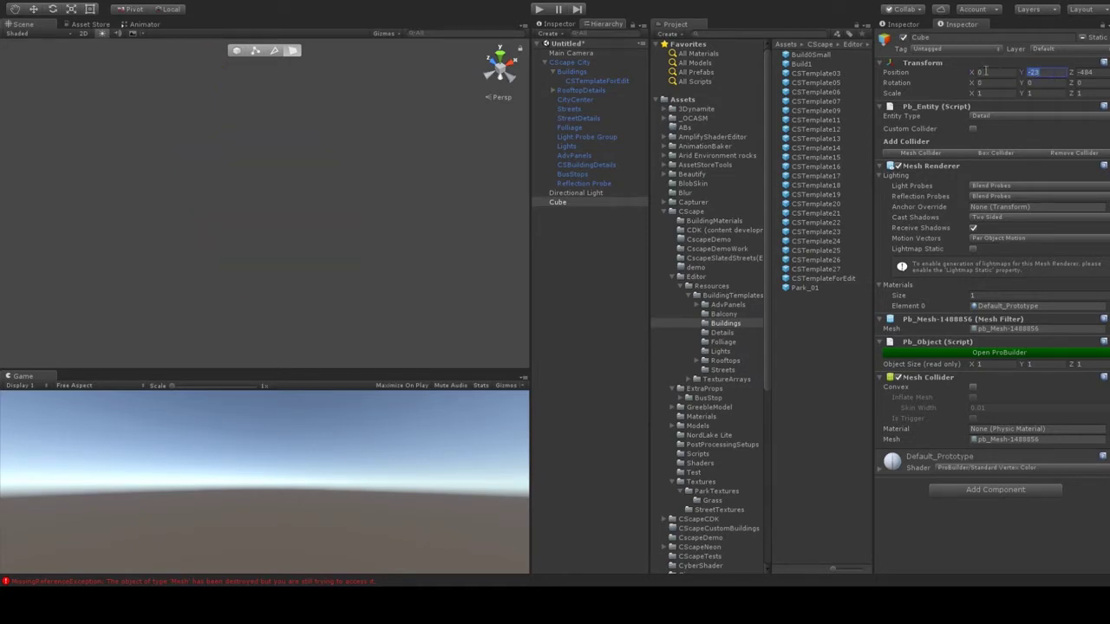
pyautogui.write('0')
pyautogui.press('Tab')
pyautogui.write('0')
pyautogui.click(558, 203)
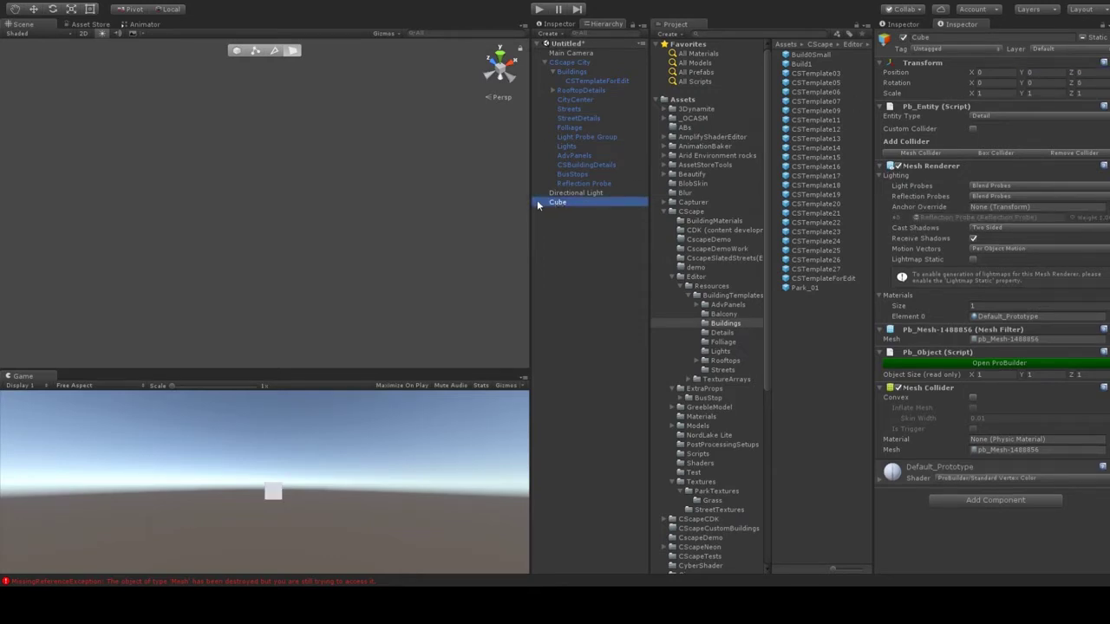
pyautogui.click(575, 226)
pyautogui.doubleClick(579, 202)
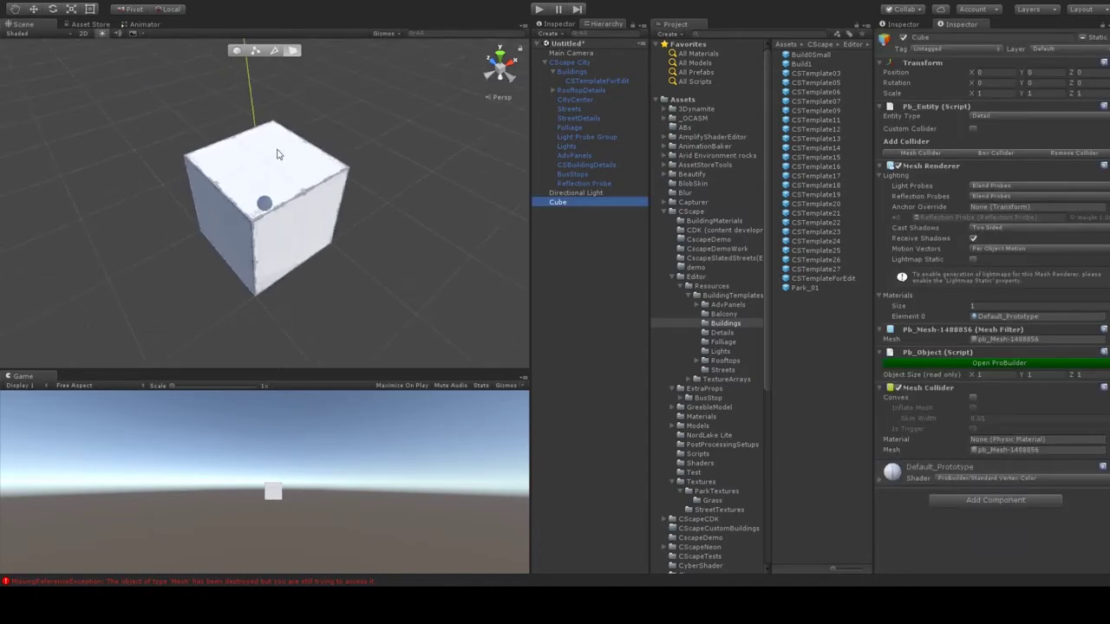
# Step: Activate the Move tool and examine the cube's pivot and sides from several angles
pyautogui.moveTo(277, 150); pyautogui.dragTo(306, 107, button='middle')
pyautogui.moveTo(420, 149); pyautogui.dragTo(361, 149, button='right')
pyautogui.moveTo(360, 150); pyautogui.dragTo(290, 164, button='middle')
pyautogui.moveTo(290, 168); pyautogui.dragTo(331, 185, button='right')
pyautogui.moveTo(332, 184); pyautogui.dragTo(416, 178, button='middle')
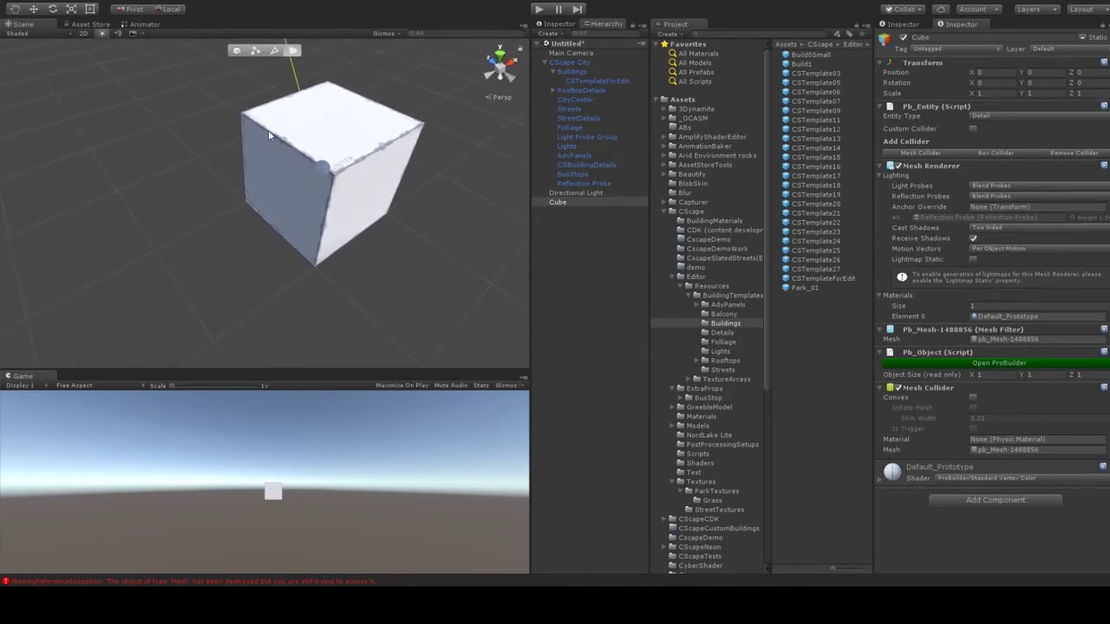
pyautogui.click(37, 12)
pyautogui.moveTo(433, 148); pyautogui.dragTo(388, 153, button='right')
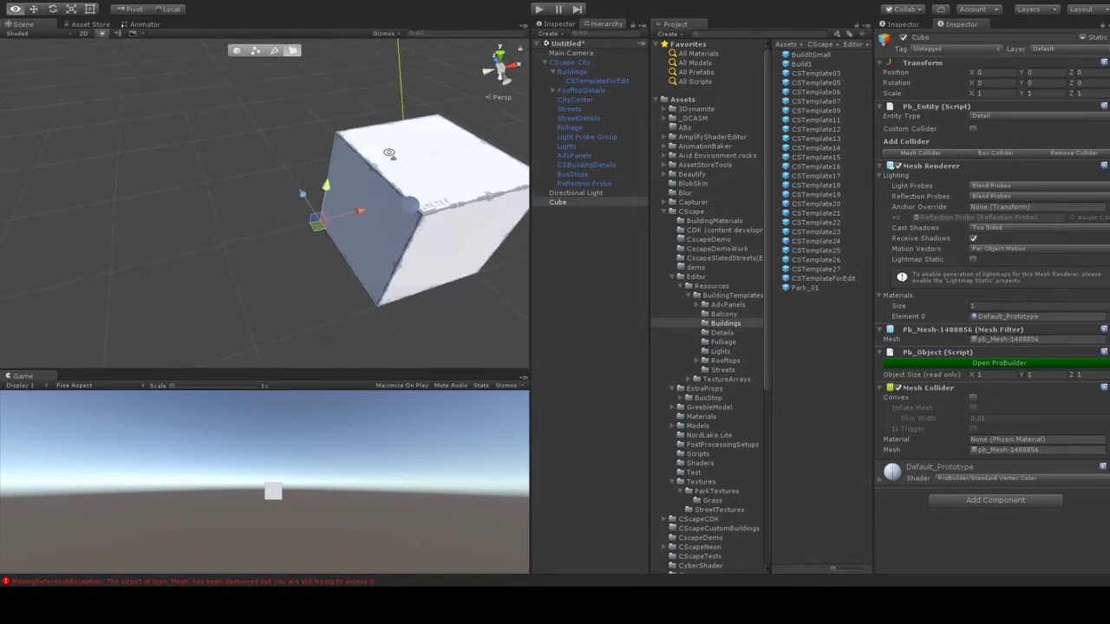
pyautogui.moveTo(423, 150); pyautogui.dragTo(319, 140, button='middle')
pyautogui.moveTo(320, 141); pyautogui.dragTo(366, 133, button='right')
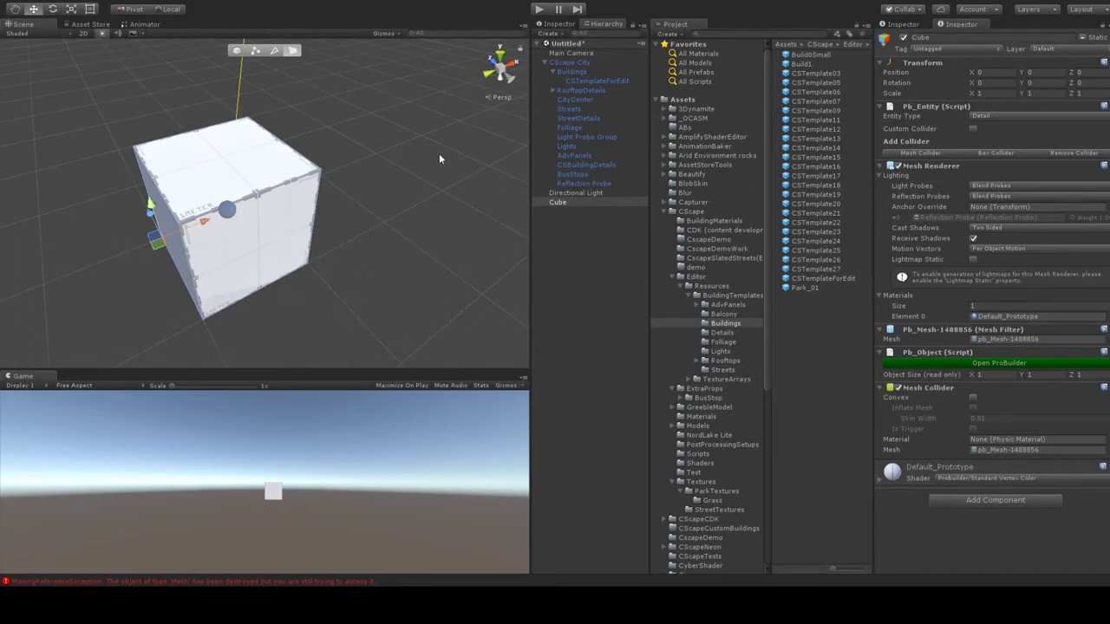
pyautogui.moveTo(439, 158)
pyautogui.keyDown('alt'); pyautogui.mouseDown()
pyautogui.moveTo(347, 158)
pyautogui.moveTo(437, 174)
pyautogui.moveTo(442, 161)
pyautogui.moveTo(369, 187)
pyautogui.moveTo(470, 159)
pyautogui.moveTo(432, 143)
pyautogui.mouseUp(); pyautogui.keyUp('alt')
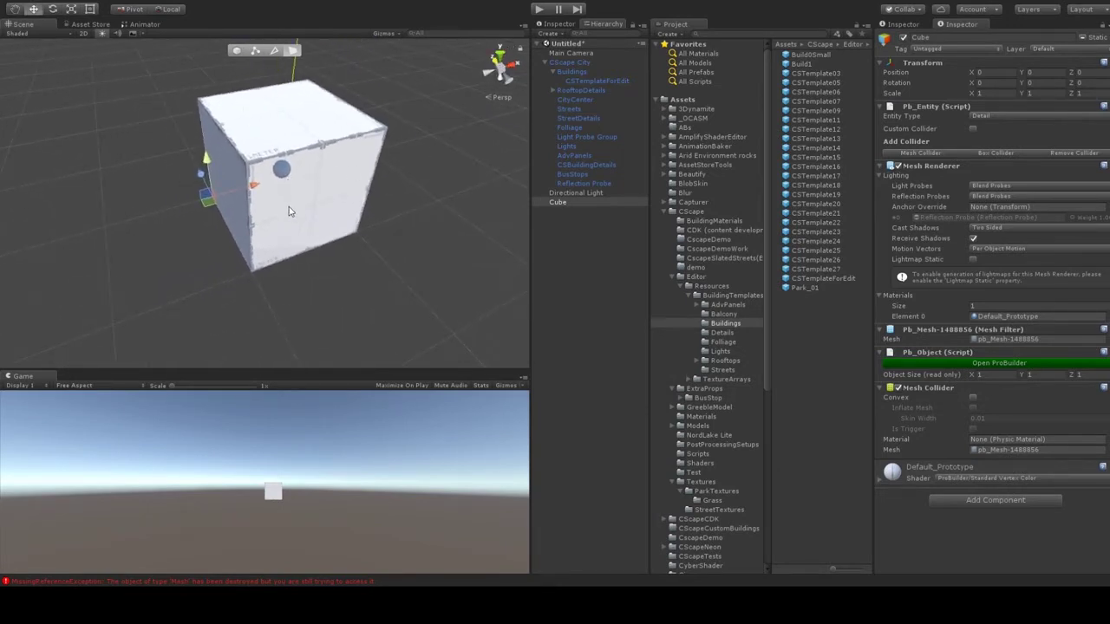
pyautogui.keyDown('alt'); pyautogui.moveTo(403, 210); pyautogui.dragTo(352, 205); pyautogui.keyUp('alt')
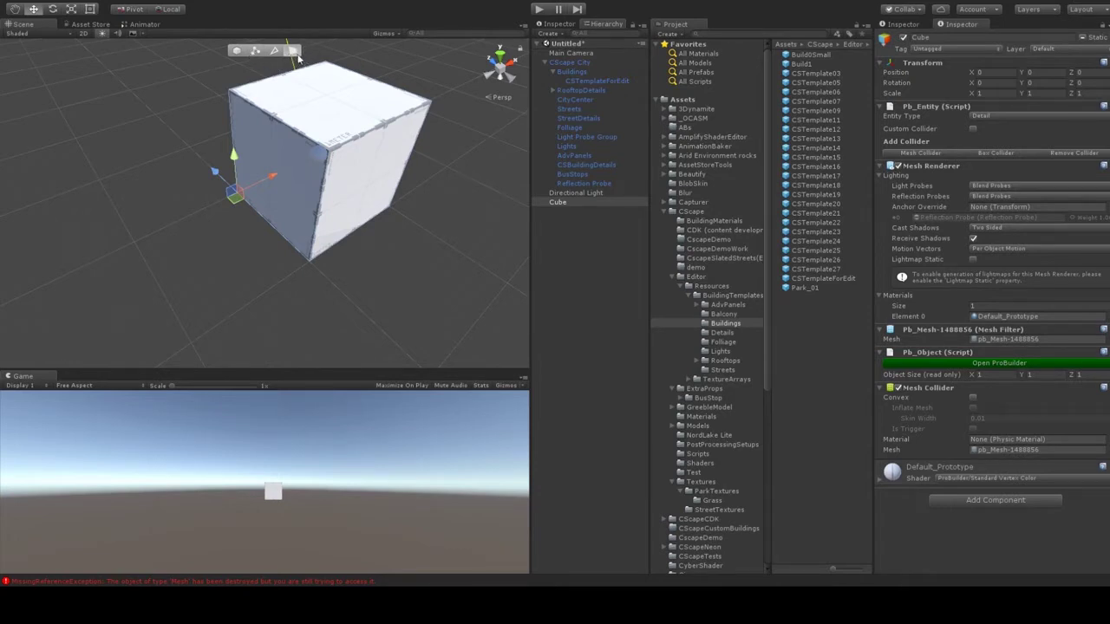
# Step: Select all of the cube's faces and shift them along the Z axis away from the pivot
pyautogui.doubleClick(367, 171)
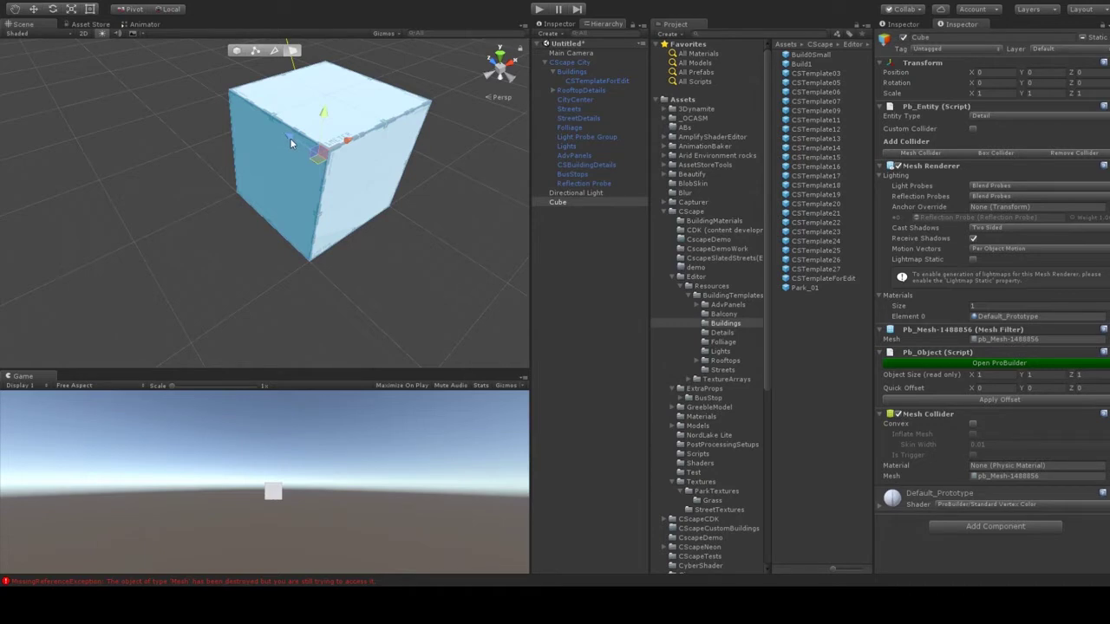
pyautogui.keyDown('shift'); pyautogui.moveTo(289, 138); pyautogui.dragTo(250, 115); pyautogui.keyUp('shift')
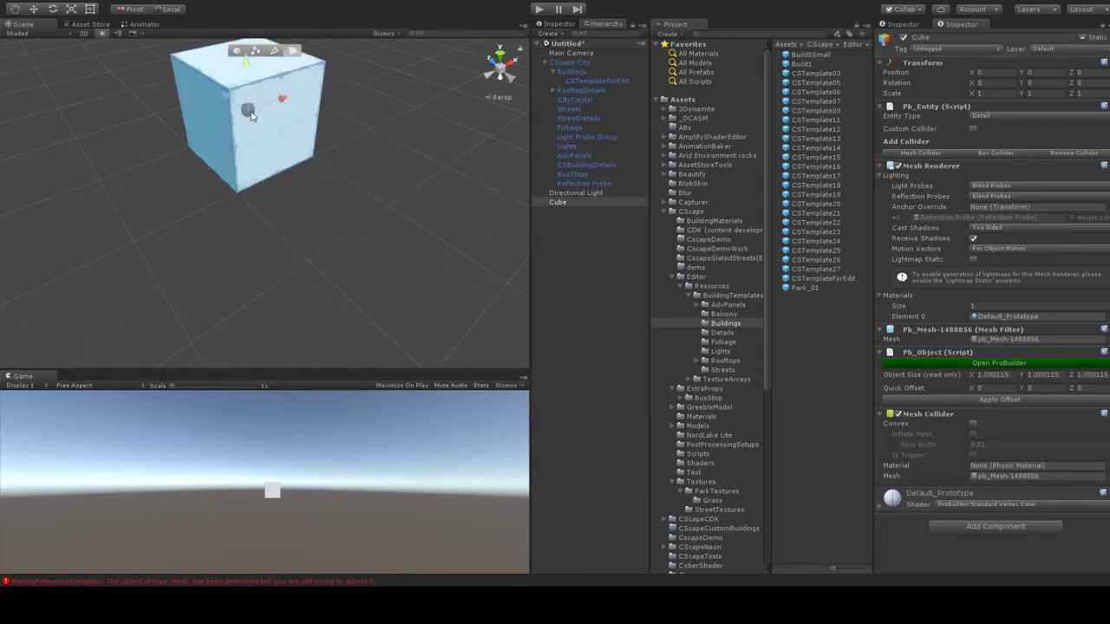
pyautogui.keyDown('shift'); pyautogui.moveTo(250, 116); pyautogui.dragTo(251, 117); pyautogui.keyUp('shift')
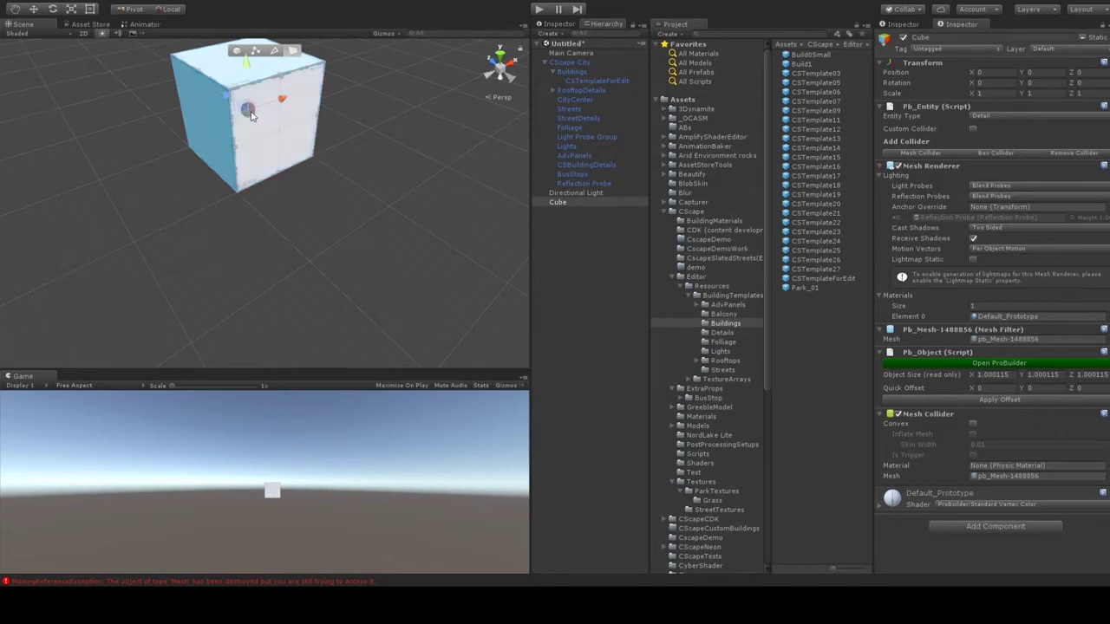
# Step: Extrude the cube's side face along the X axis until the block is 3 units long
pyautogui.click(367, 113)
pyautogui.moveTo(397, 150); pyautogui.dragTo(236, 175, button='right')
pyautogui.click(252, 184)
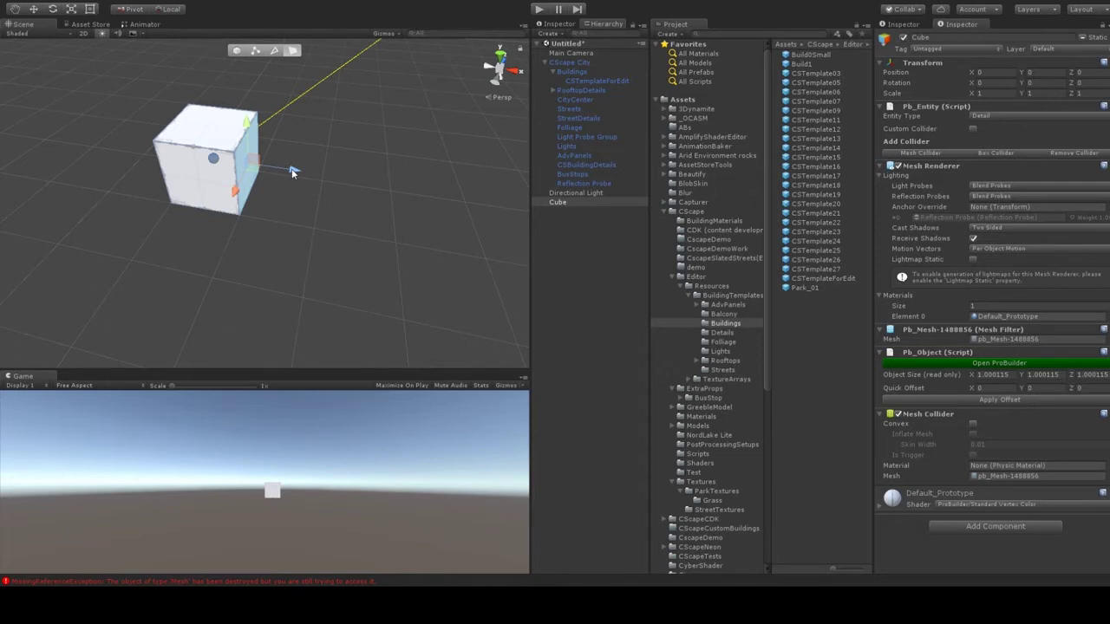
pyautogui.moveTo(292, 168)
pyautogui.keyDown('shift'); pyautogui.mouseDown()
pyautogui.moveTo(367, 179)
pyautogui.moveTo(289, 170)
pyautogui.mouseUp(); pyautogui.keyUp('shift')
pyautogui.keyDown('shift'); pyautogui.moveTo(292, 171); pyautogui.dragTo(447, 191); pyautogui.keyUp('shift')
# Step: Try to extrude the block's long side face 1 unit along the Z axis, and undo it
pyautogui.keyDown('alt'); pyautogui.moveTo(236, 215); pyautogui.dragTo(470, 233); pyautogui.keyUp('alt')
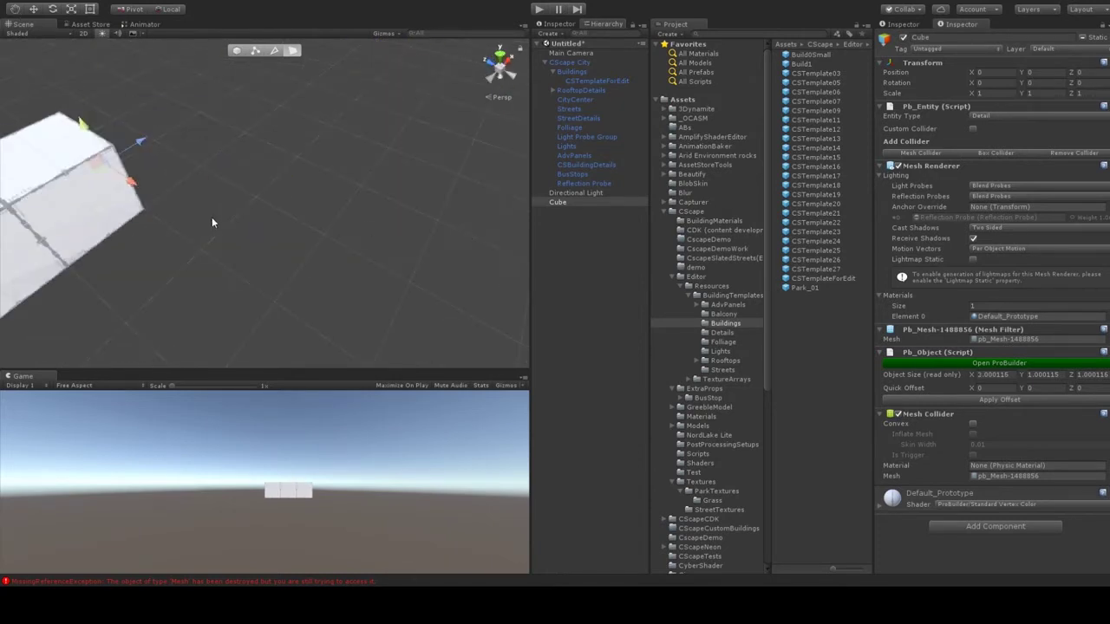
pyautogui.moveTo(211, 218); pyautogui.dragTo(405, 144, button='middle')
pyautogui.scroll(-2, 189, 205)
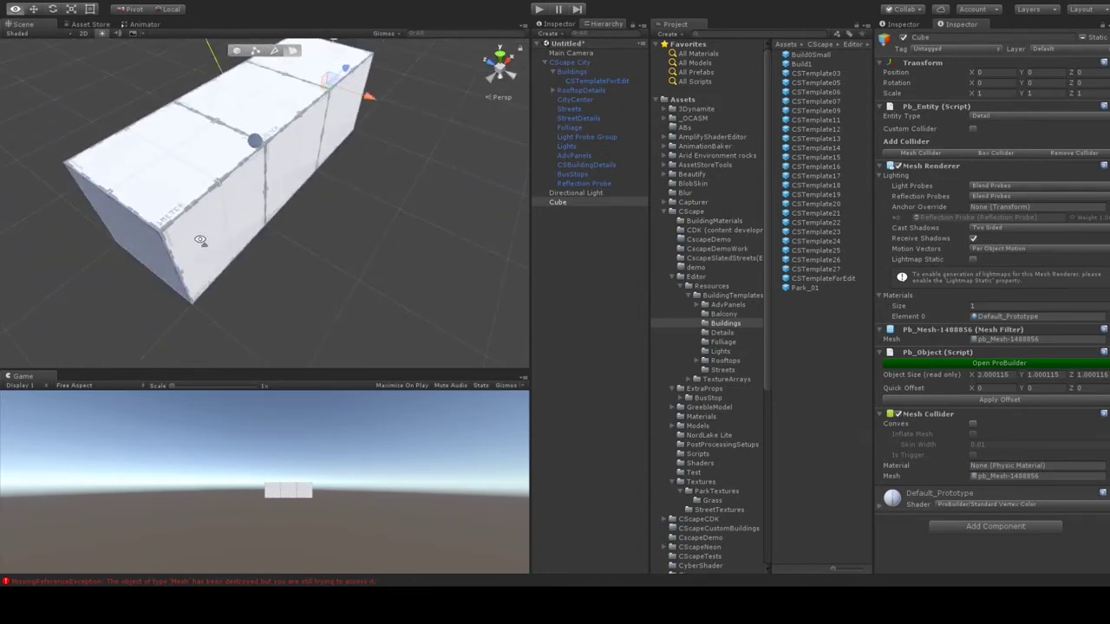
pyautogui.scroll(-4, 201, 238)
pyautogui.moveTo(210, 227)
pyautogui.keyDown('alt'); pyautogui.mouseDown()
pyautogui.moveTo(193, 237)
pyautogui.moveTo(243, 221)
pyautogui.moveTo(220, 217)
pyautogui.mouseUp(); pyautogui.keyUp('alt')
pyautogui.keyDown('alt'); pyautogui.moveTo(151, 216); pyautogui.dragTo(354, 174); pyautogui.keyUp('alt')
pyautogui.click(406, 154)
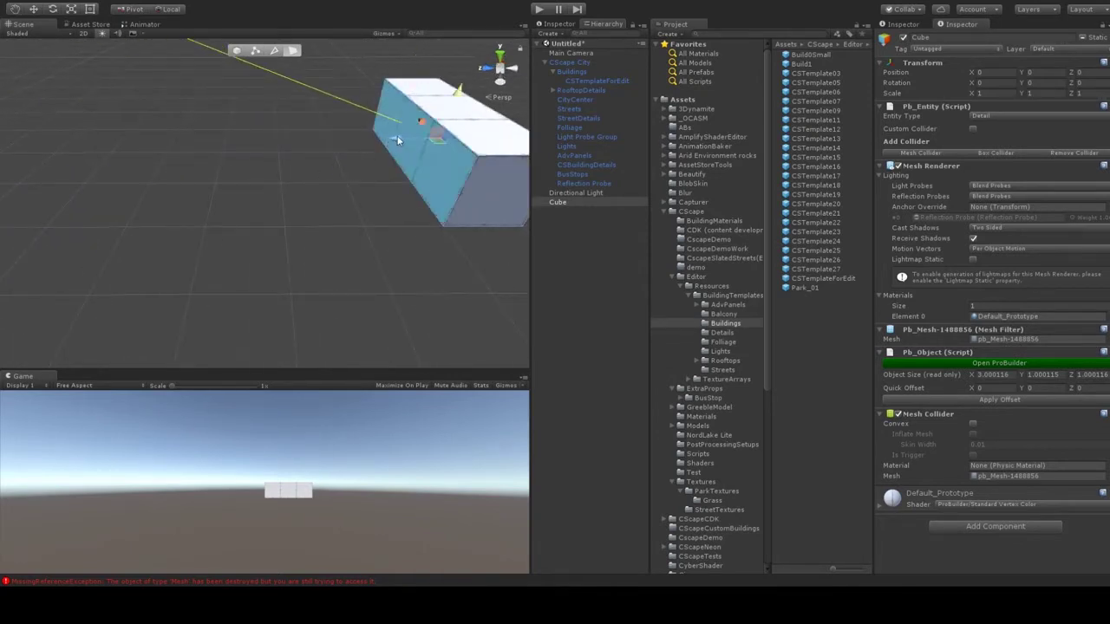
pyautogui.keyDown('shift'); pyautogui.moveTo(395, 137); pyautogui.dragTo(282, 150); pyautogui.keyUp('shift')
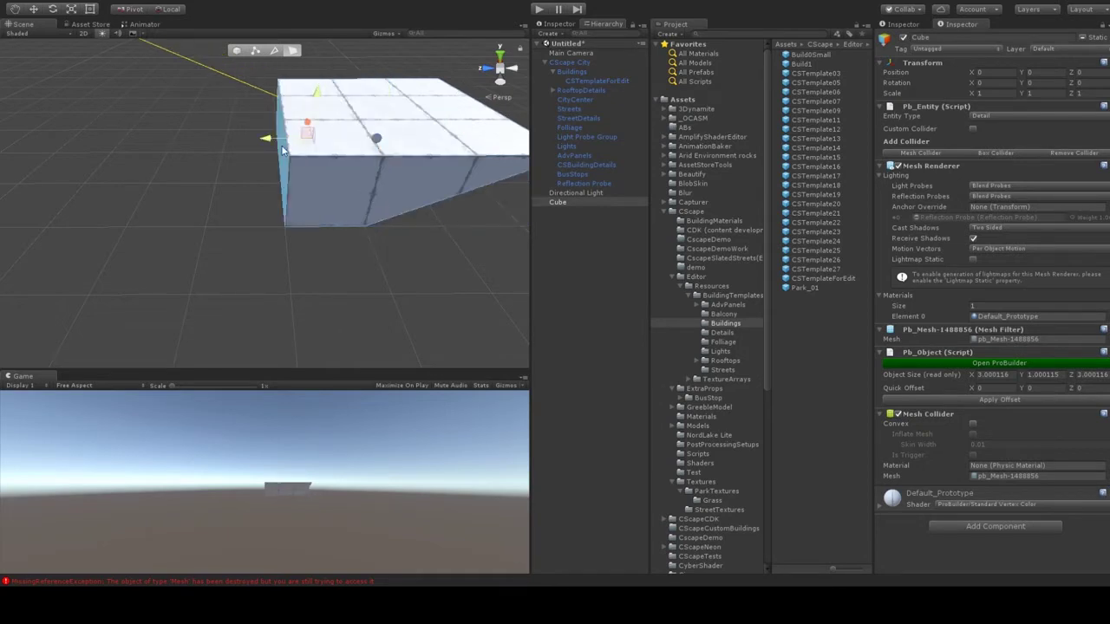
pyautogui.hotkey('ctrl', 'z')
# Step: Extrude the block's long side face along the Z axis until the block is 3 units deep
pyautogui.click(275, 194)
pyautogui.click(391, 156)
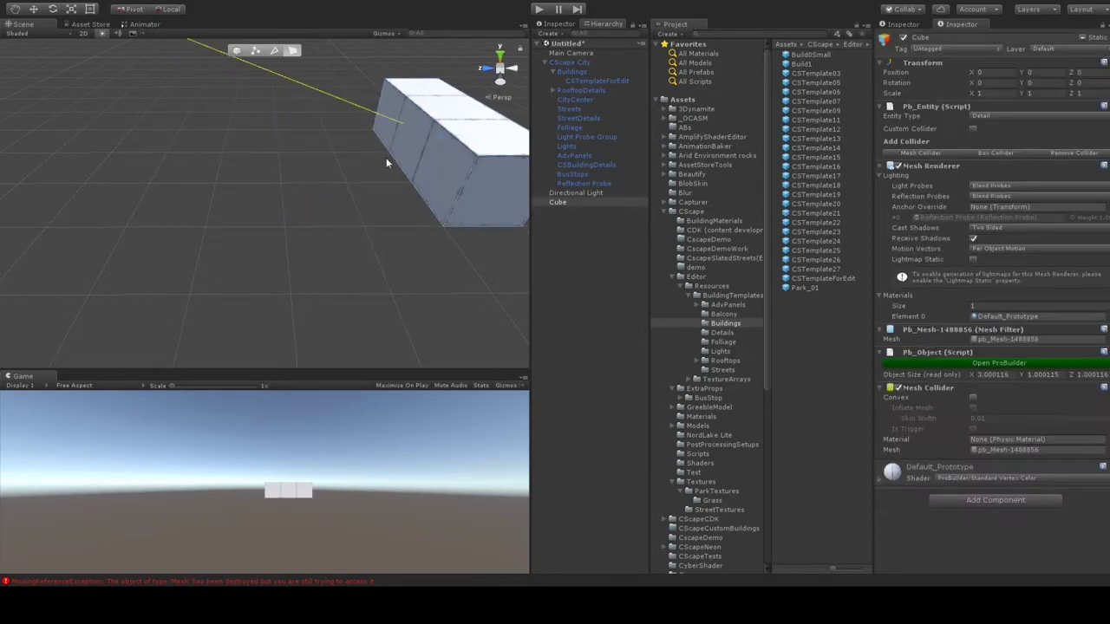
pyautogui.click(409, 148)
pyautogui.keyDown('shift'); pyautogui.moveTo(395, 138); pyautogui.dragTo(317, 203); pyautogui.keyUp('shift')
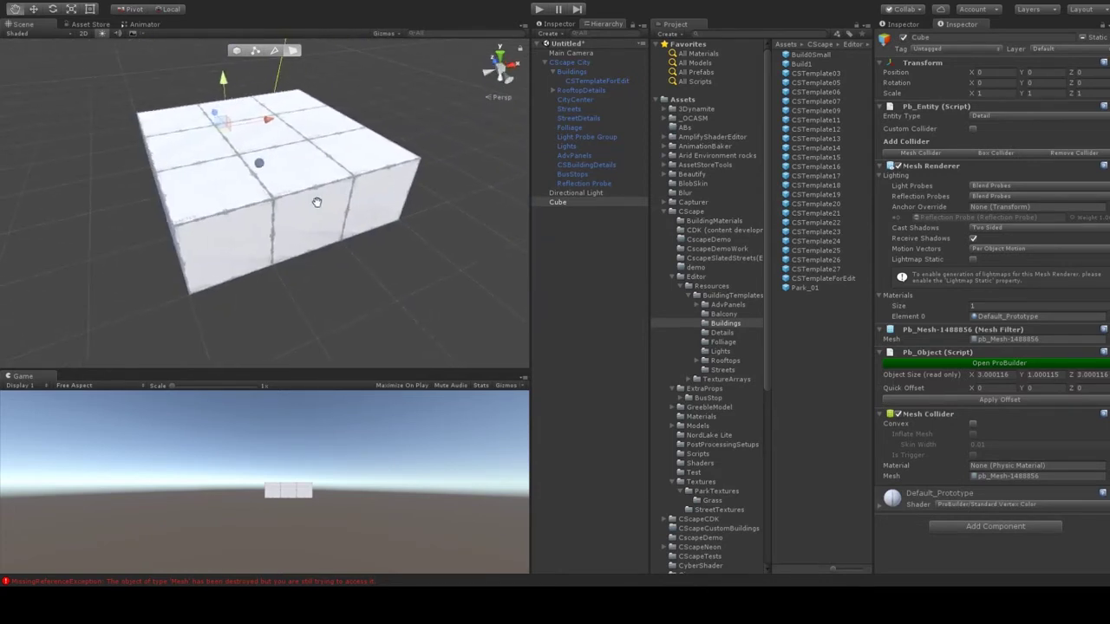
# Step: Extrude the block's top face upward by 1 unit, making the block 2 units tall
pyautogui.click(315, 172)
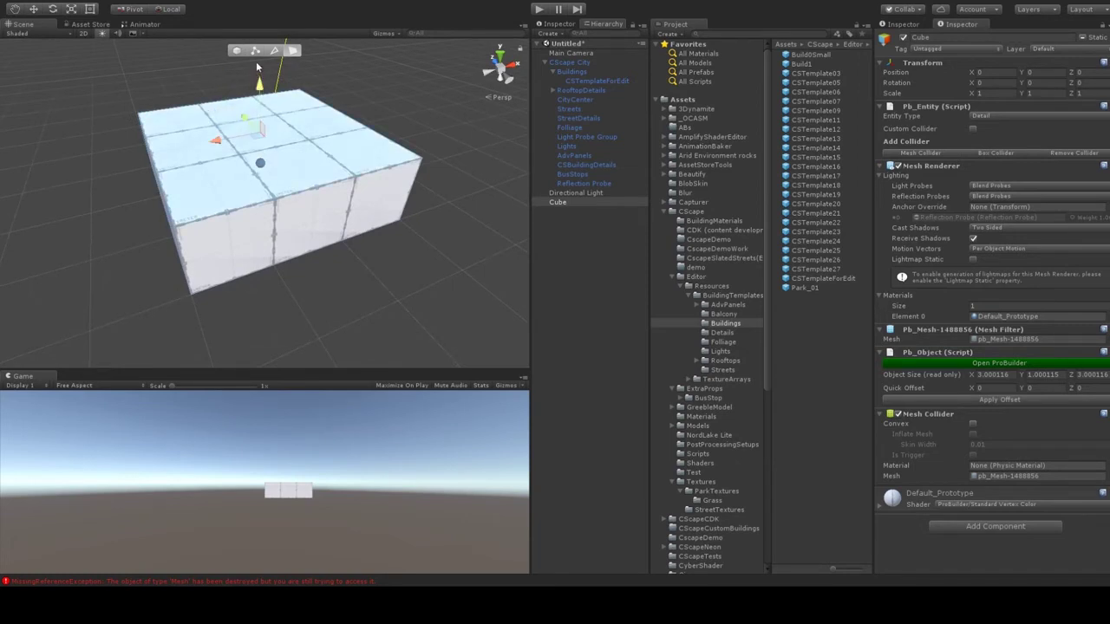
pyautogui.keyDown('shift'); pyautogui.moveTo(259, 86); pyautogui.dragTo(257, 55); pyautogui.keyUp('shift')
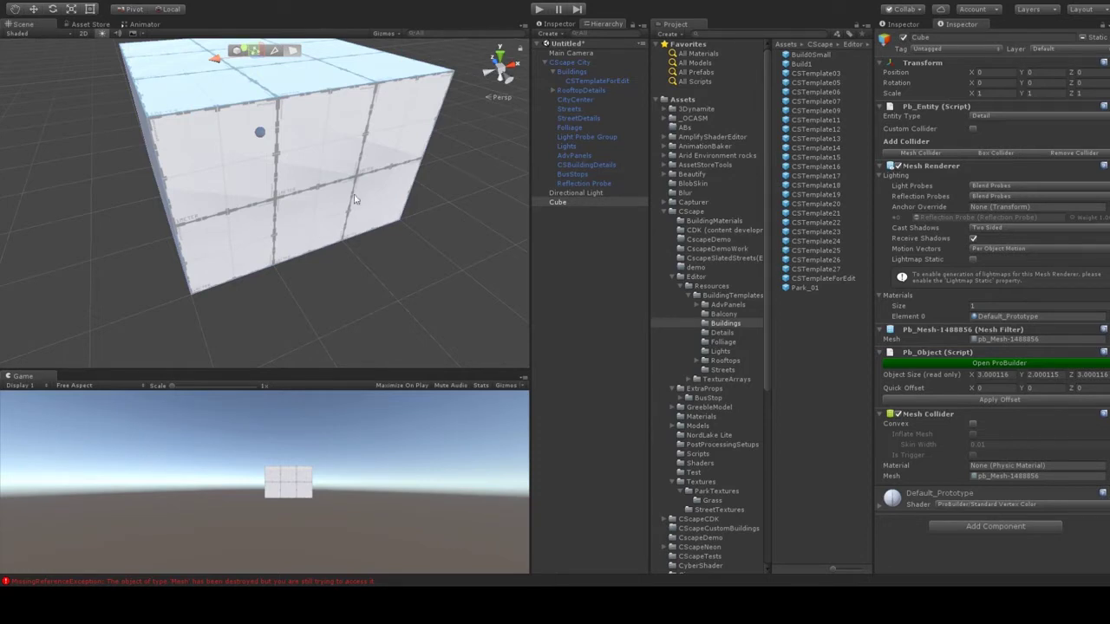
pyautogui.moveTo(345, 152); pyautogui.dragTo(357, 186, button='middle')
pyautogui.scroll(-3, 356, 187)
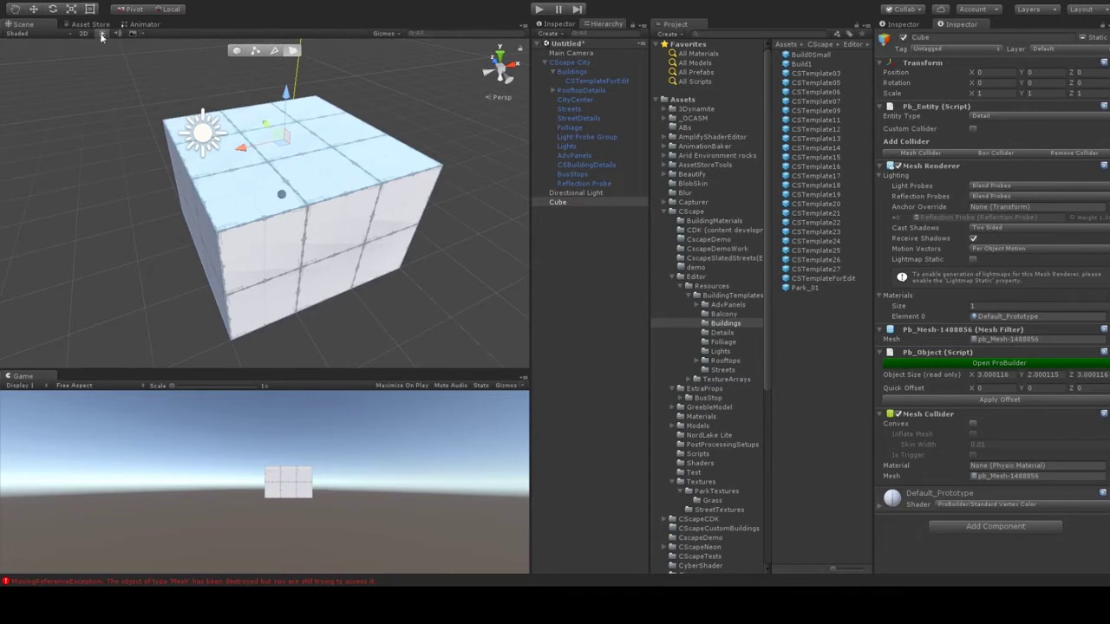
# Step: Try to inset the top face by scaling it slightly inward, and undo the inset
pyautogui.press('r')
pyautogui.keyDown('shift'); pyautogui.moveTo(284, 141); pyautogui.dragTo(285, 143); pyautogui.keyUp('shift')
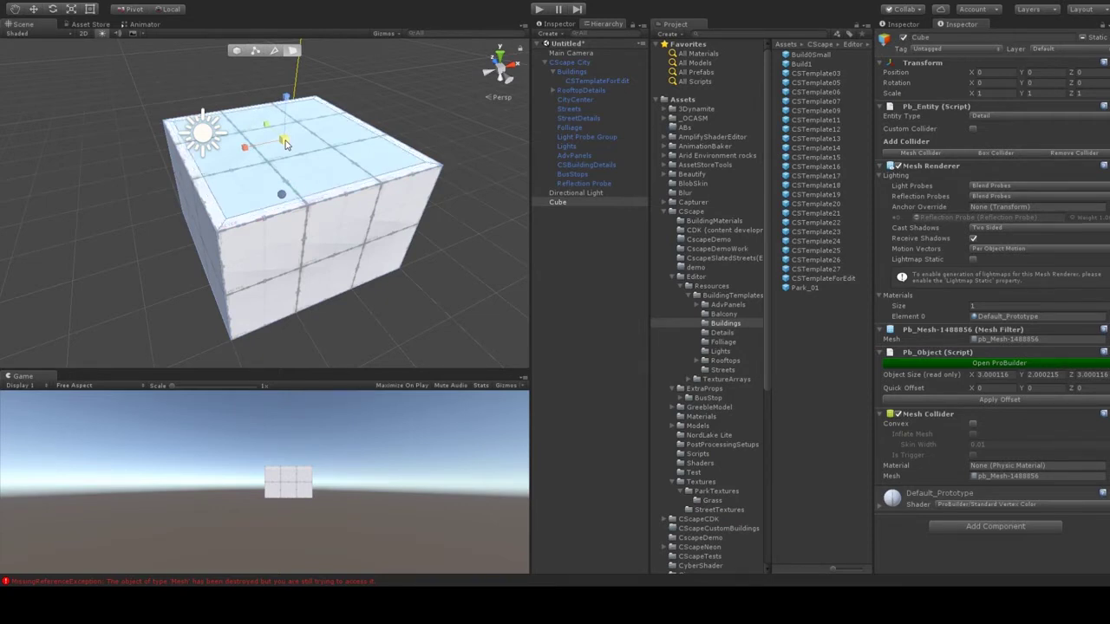
pyautogui.keyDown('shift'); pyautogui.moveTo(286, 144); pyautogui.dragTo(286, 144); pyautogui.keyUp('shift')
pyautogui.hotkey('ctrl', 'z')
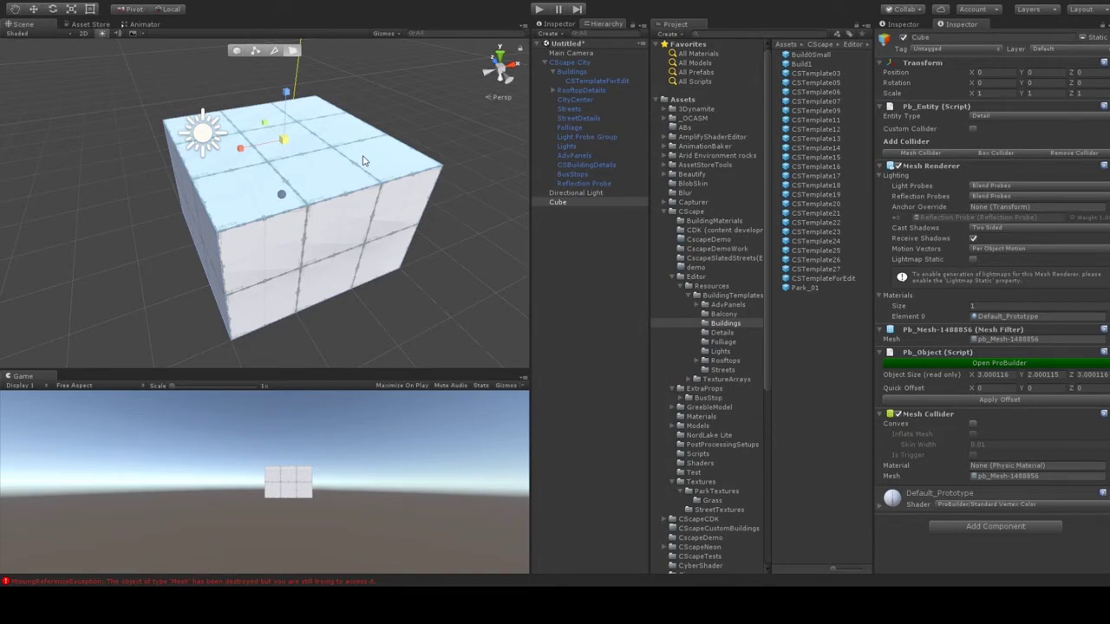
# Step: Extrude the top face upward by another unit, making the block 3 units tall, and clear the selection
pyautogui.click(34, 11)
pyautogui.keyDown('shift'); pyautogui.moveTo(286, 101); pyautogui.dragTo(289, 55); pyautogui.keyUp('shift')
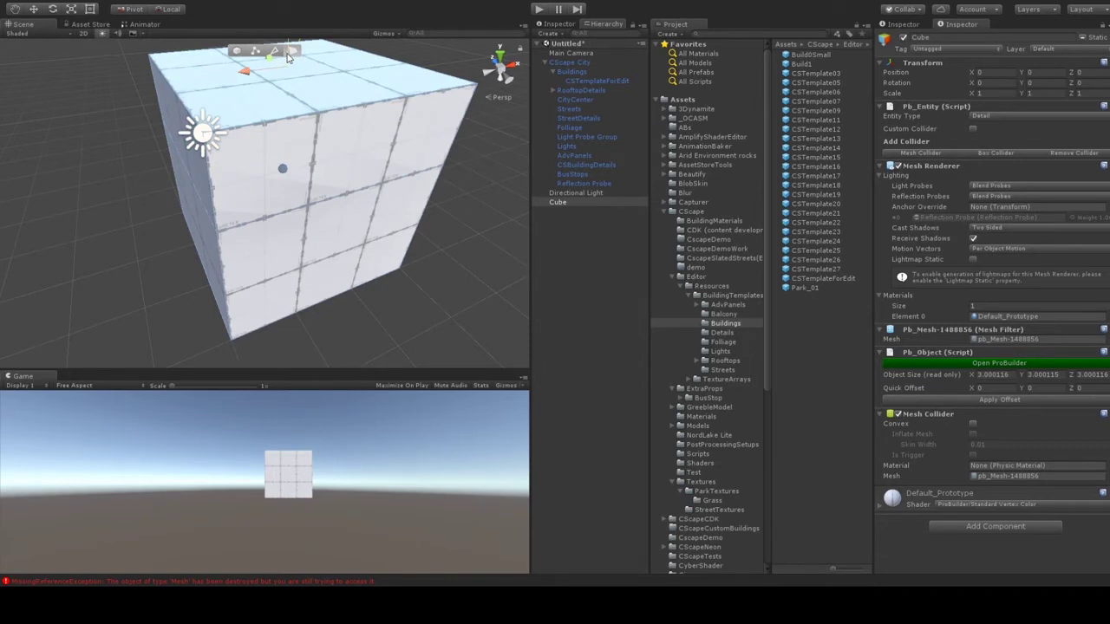
pyautogui.click(431, 254)
pyautogui.moveTo(292, 280); pyautogui.dragTo(295, 224, button='right')
pyautogui.moveTo(245, 278); pyautogui.dragTo(257, 233, button='right')
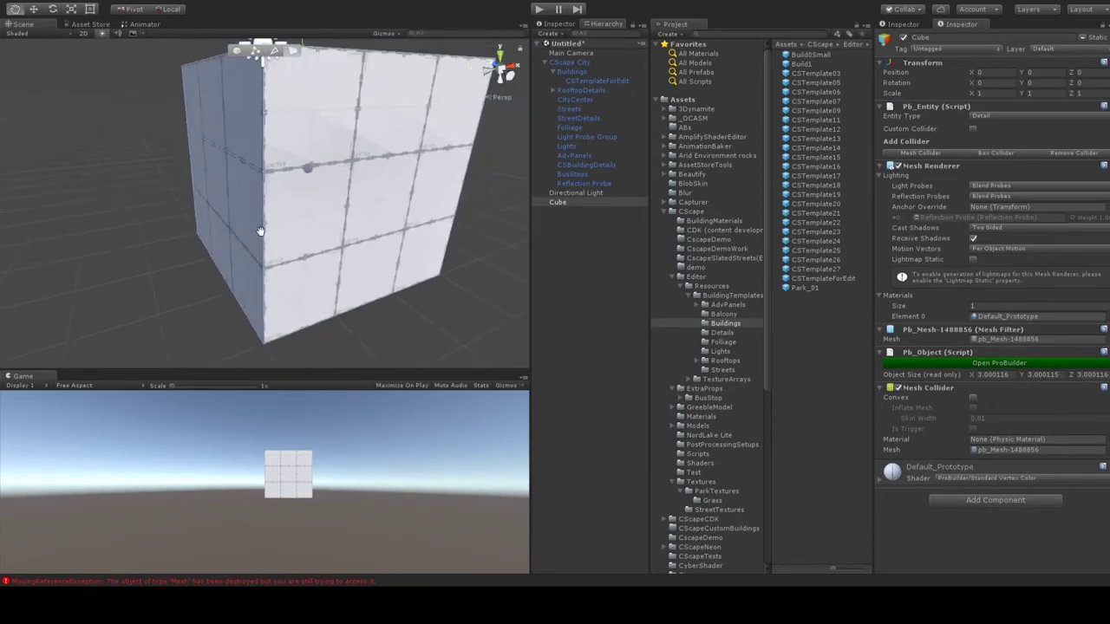
pyautogui.click(228, 127)
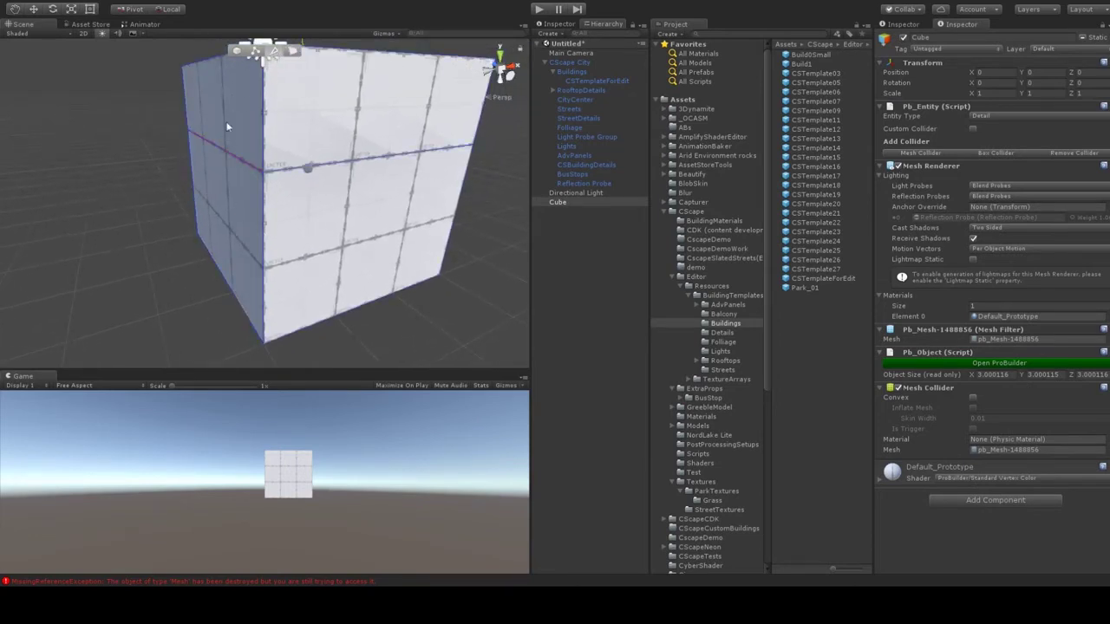
pyautogui.click(356, 165)
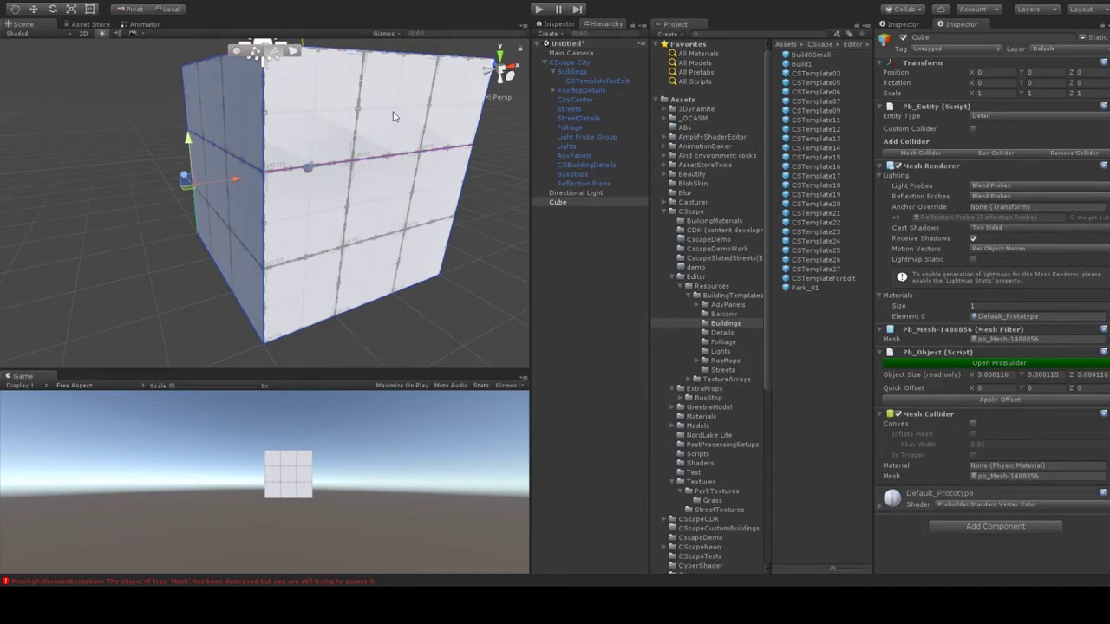
pyautogui.keyDown('alt'); pyautogui.moveTo(325, 156); pyautogui.dragTo(318, 194); pyautogui.keyUp('alt')
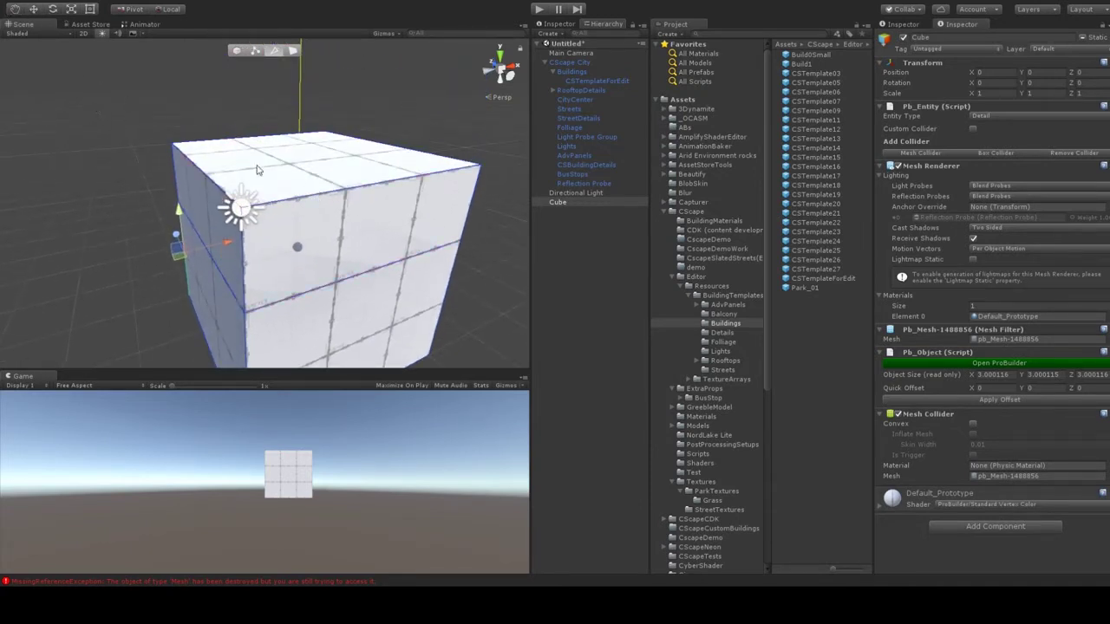
pyautogui.click(213, 146)
pyautogui.click(295, 170)
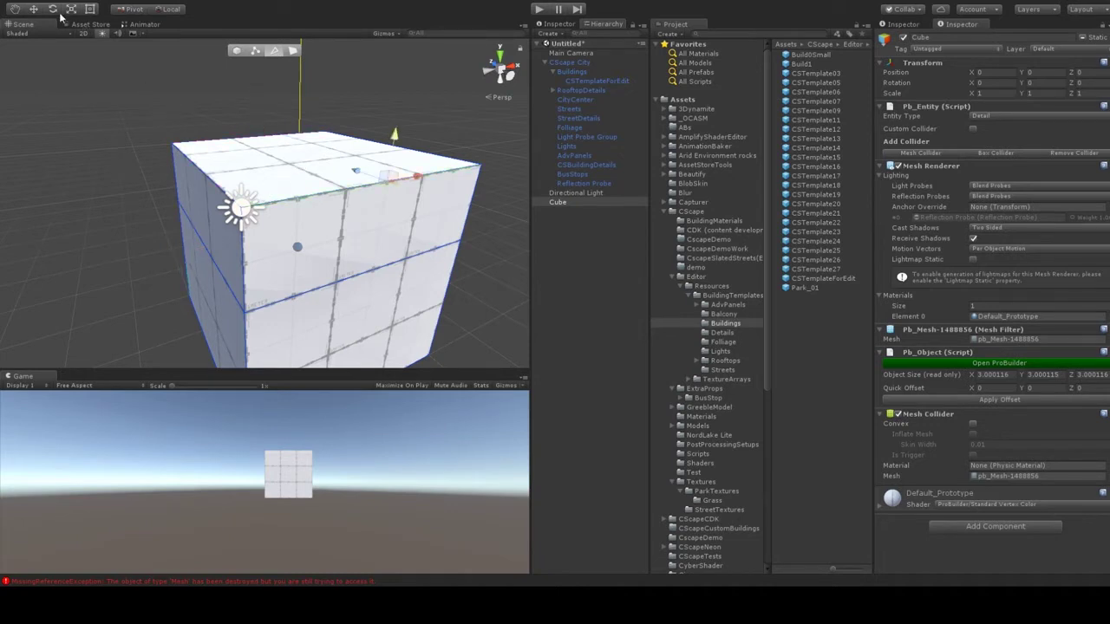
pyautogui.click(260, 164)
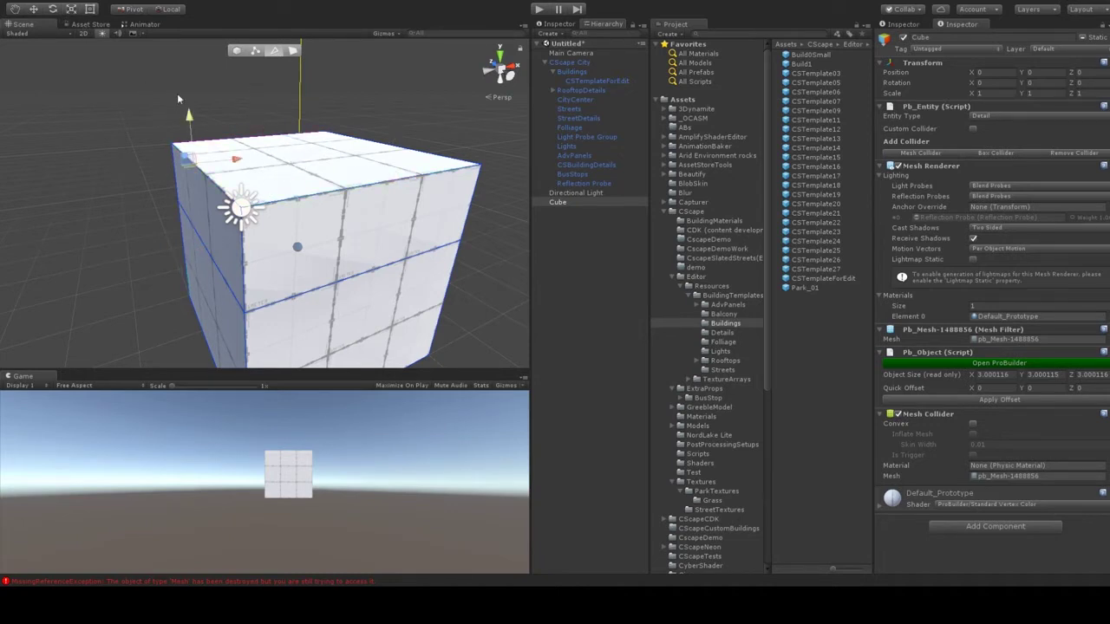
# Step: Select the block's top face and inset it with the Scale tool, leaving a narrow rim around the roof
pyautogui.click(293, 54)
pyautogui.click(308, 160)
pyautogui.moveTo(396, 136); pyautogui.dragTo(336, 142, button='right')
pyautogui.moveTo(337, 142); pyautogui.dragTo(275, 169, button='middle')
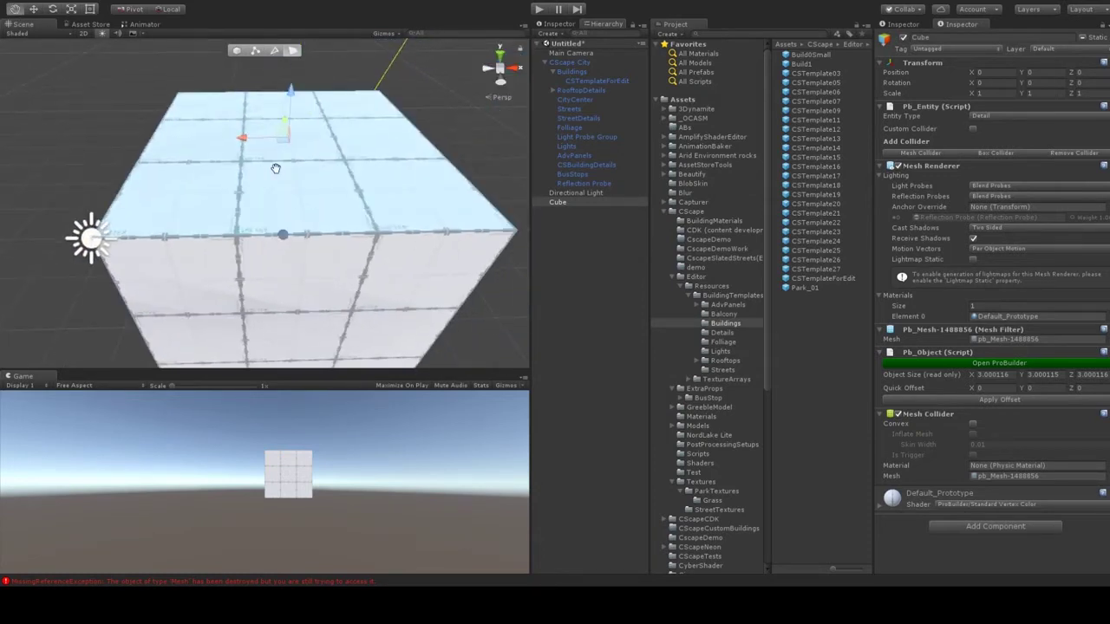
pyautogui.scroll(-1, 276, 169)
pyautogui.click(75, 12)
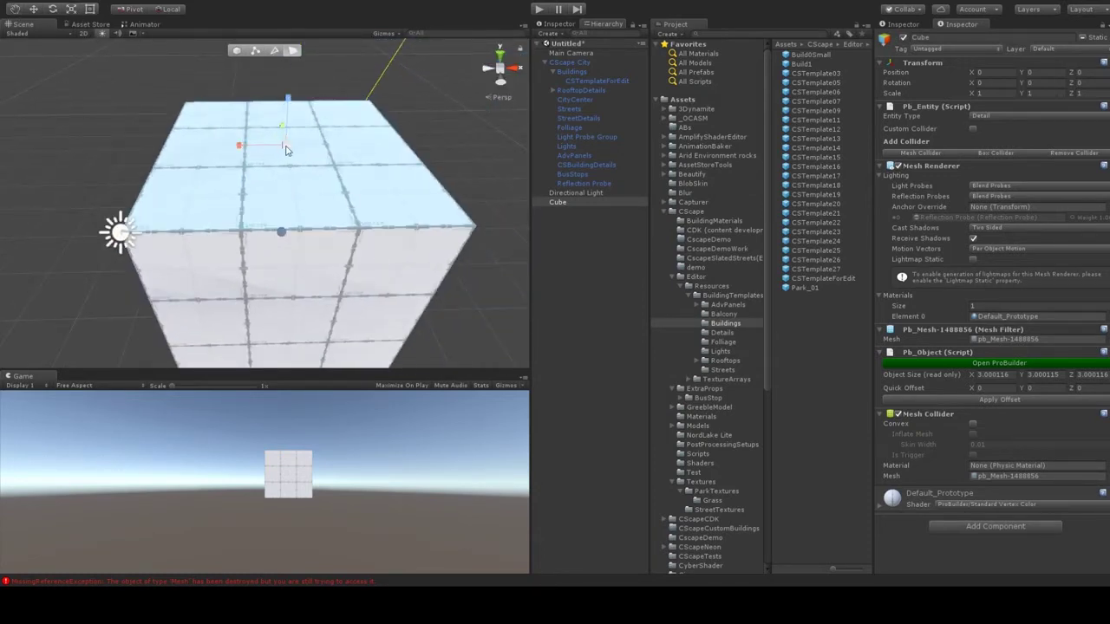
pyautogui.keyDown('shift'); pyautogui.moveTo(286, 150); pyautogui.dragTo(288, 152); pyautogui.keyUp('shift')
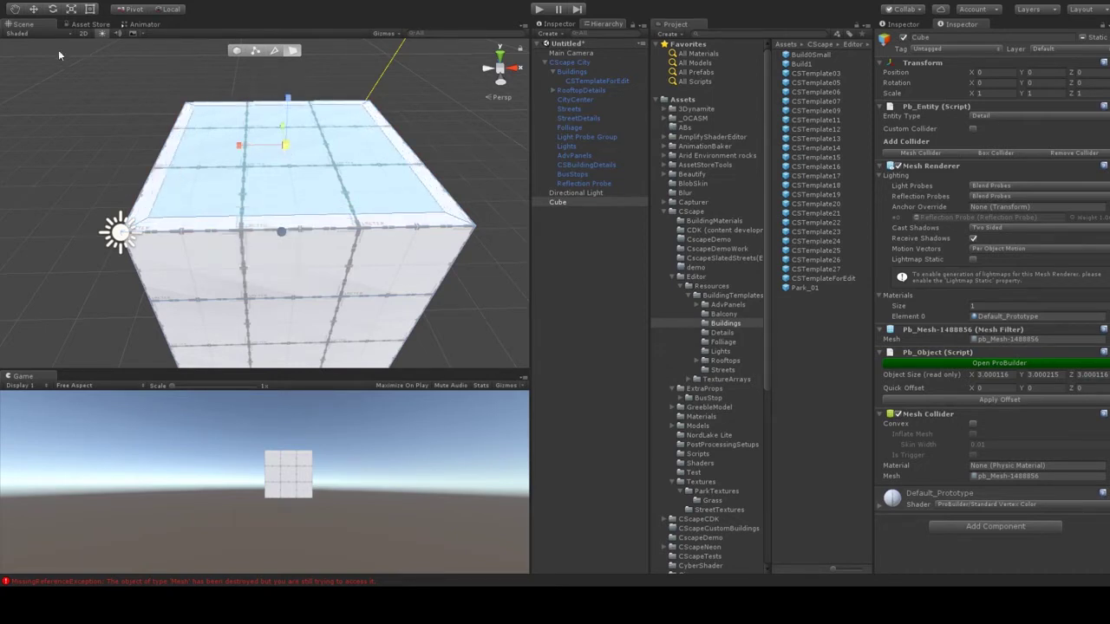
# Step: Extrude the inset roof face downward with the Move tool to form a parapet, and deselect the block
pyautogui.click(34, 10)
pyautogui.keyDown('shift'); pyautogui.moveTo(291, 100); pyautogui.dragTo(291, 118); pyautogui.keyUp('shift')
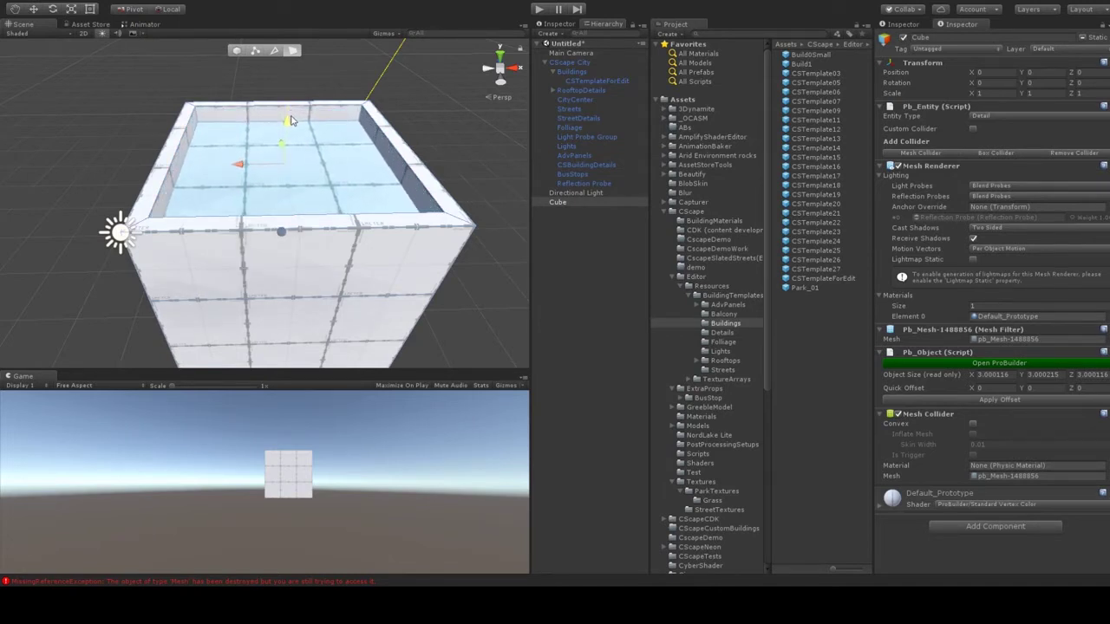
pyautogui.click(119, 143)
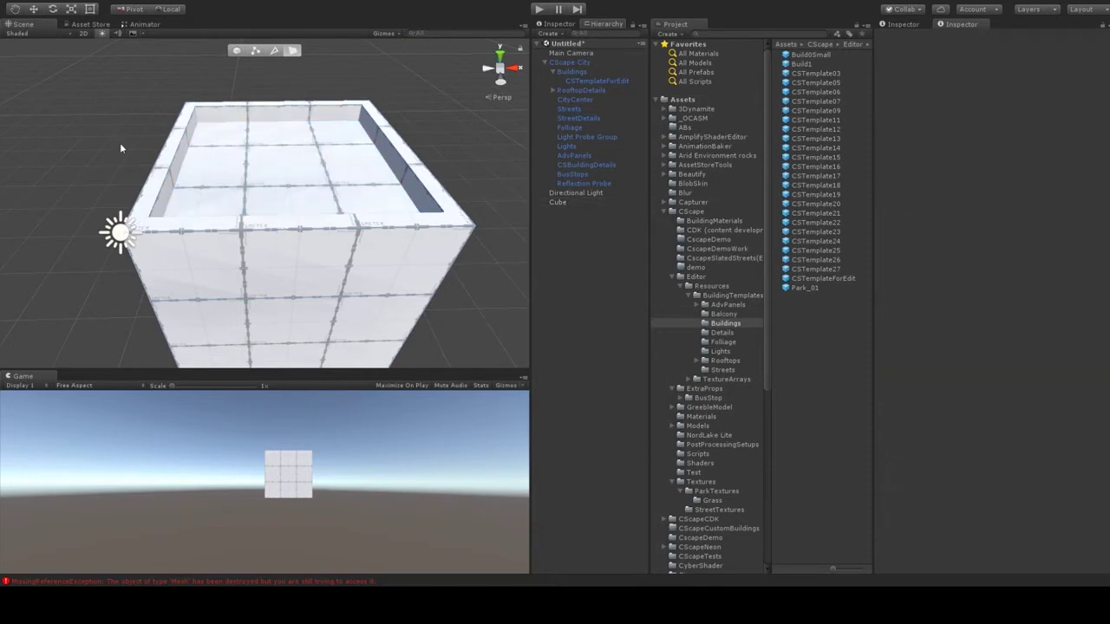
# Step: Select the recessed roof face and inset it with the Scale tool into a small square at the roof's centre
pyautogui.moveTo(290, 235); pyautogui.dragTo(331, 182, button='right')
pyautogui.moveTo(259, 243); pyautogui.dragTo(363, 231, button='middle')
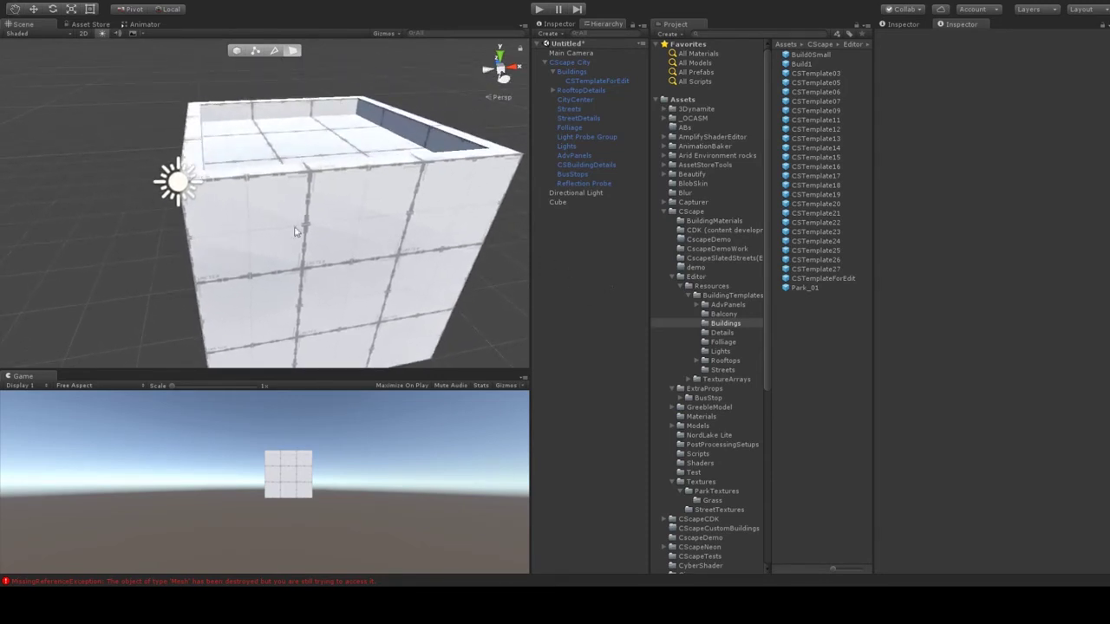
pyautogui.moveTo(297, 232); pyautogui.dragTo(367, 241, button='right')
pyautogui.scroll(-2, 347, 238)
pyautogui.moveTo(303, 238); pyautogui.dragTo(340, 246, button='middle')
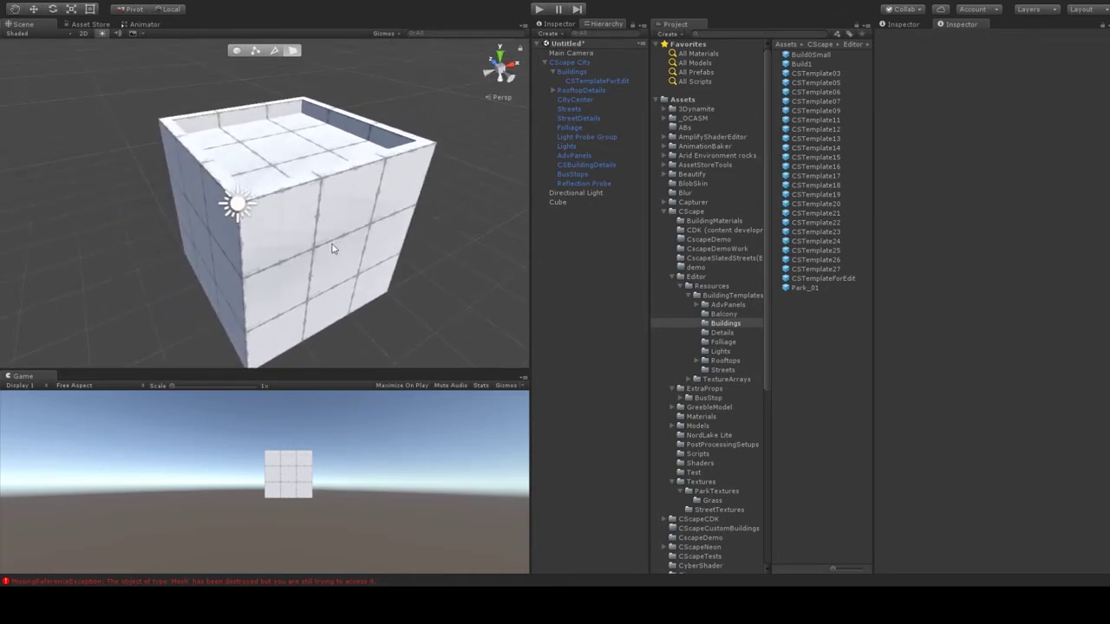
pyautogui.moveTo(304, 190); pyautogui.dragTo(285, 218, button='middle')
pyautogui.scroll(2, 290, 204)
pyautogui.click(265, 187)
pyautogui.click(256, 209)
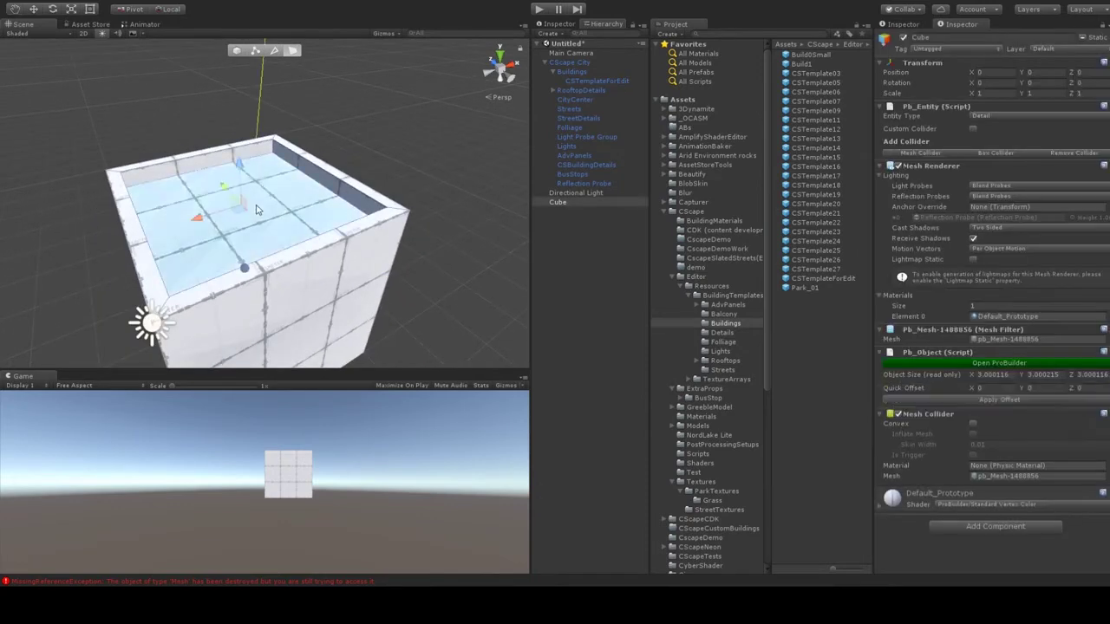
pyautogui.press('r')
pyautogui.moveTo(241, 208); pyautogui.dragTo(234, 212)
# Step: Extrude the small central roof square upward and adjust its height to form a low plinth below the parapet's top
pyautogui.scroll(8, 234, 213)
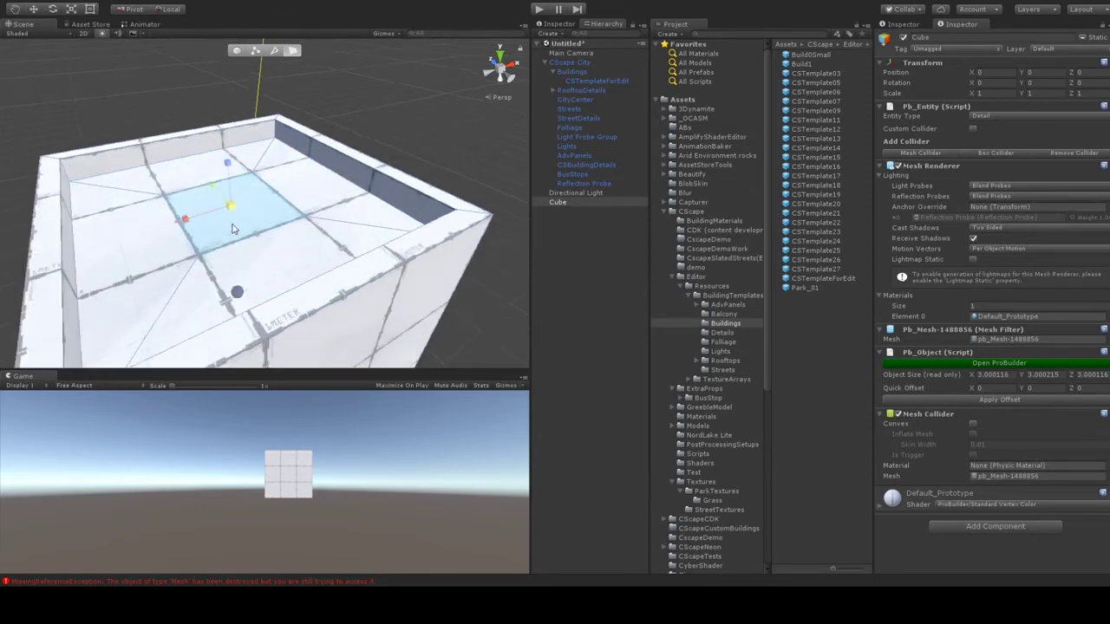
pyautogui.moveTo(245, 216); pyautogui.dragTo(255, 221, button='middle')
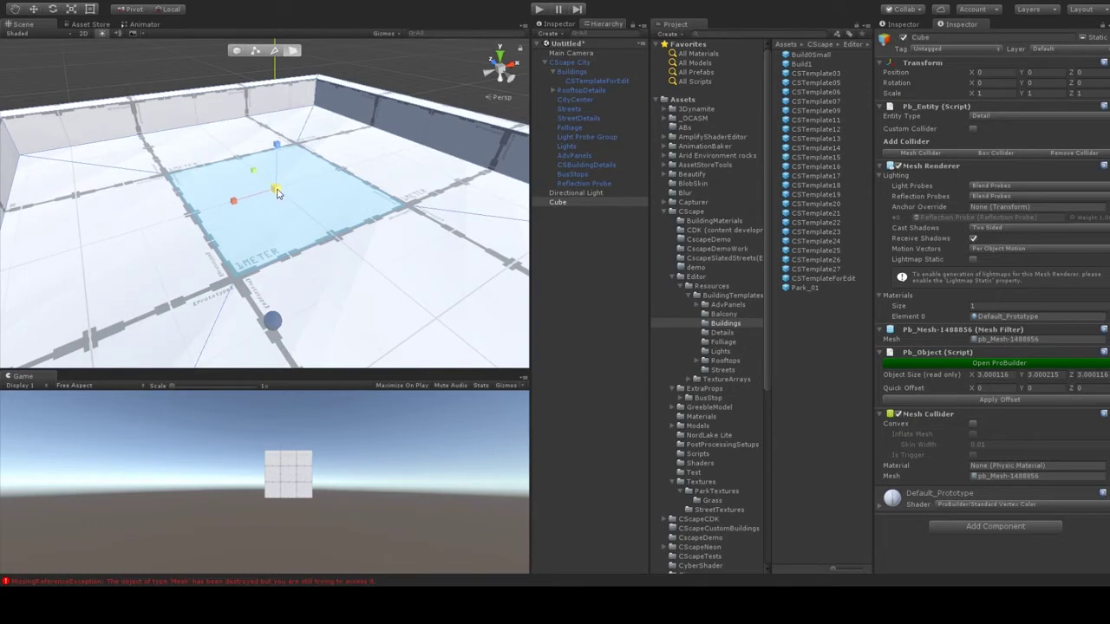
pyautogui.click(36, 12)
pyautogui.scroll(-2, 318, 164)
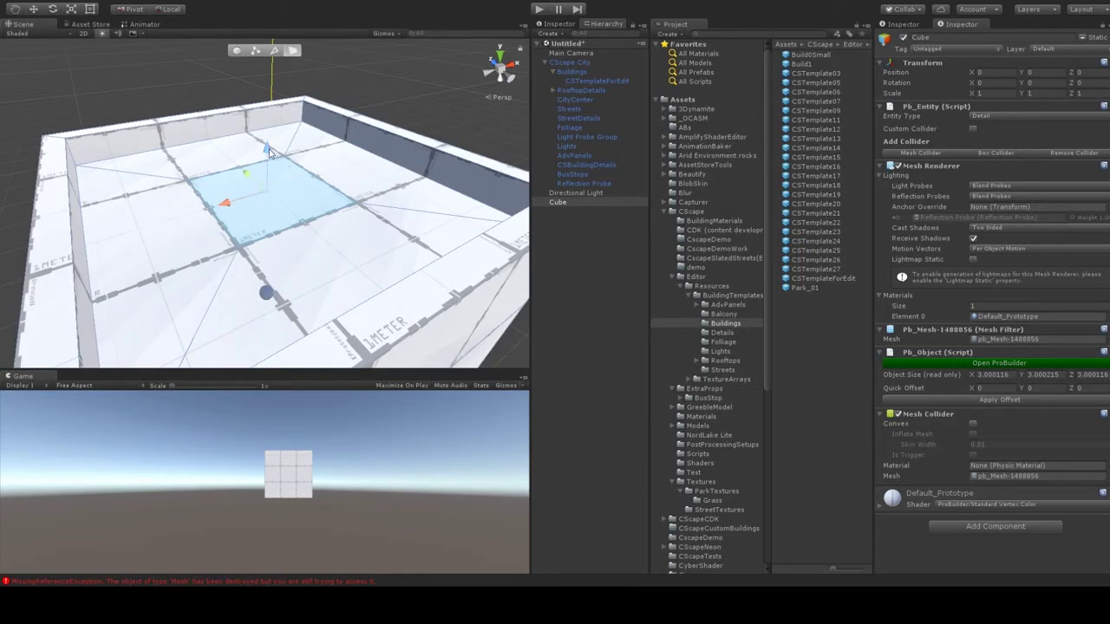
pyautogui.keyDown('shift'); pyautogui.moveTo(270, 154); pyautogui.dragTo(272, 86); pyautogui.keyUp('shift')
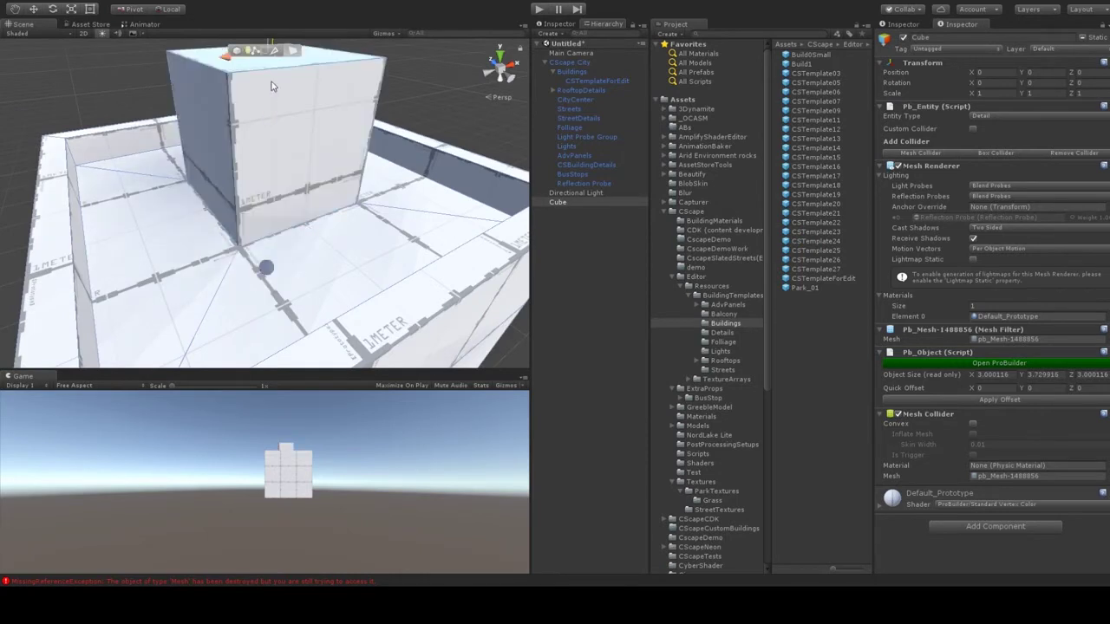
pyautogui.scroll(-2, 286, 121)
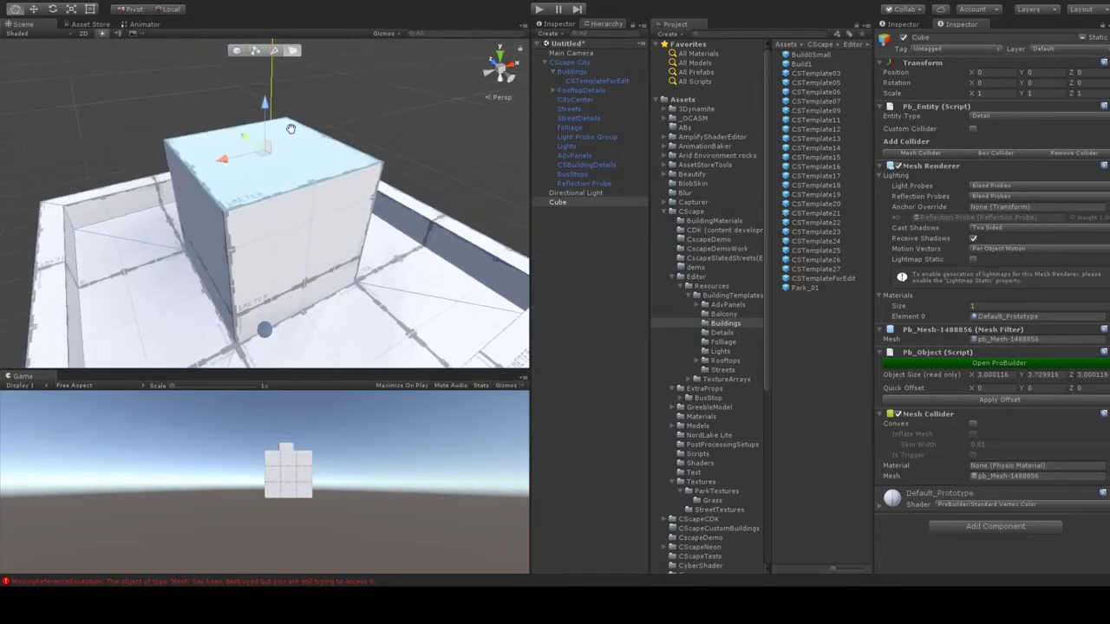
pyautogui.moveTo(265, 113); pyautogui.dragTo(278, 83)
pyautogui.moveTo(290, 270)
pyautogui.keyDown('alt'); pyautogui.mouseDown()
pyautogui.moveTo(295, 277)
pyautogui.moveTo(296, 265)
pyautogui.mouseUp(); pyautogui.keyUp('alt')
pyautogui.moveTo(268, 73); pyautogui.dragTo(274, 210)
# Step: Extrude the plinth's top face upward into a rooftop block, making the whole building about 4 units tall
pyautogui.scroll(4, 276, 233)
pyautogui.moveTo(278, 287); pyautogui.dragTo(278, 238, button='middle')
pyautogui.scroll(2, 281, 238)
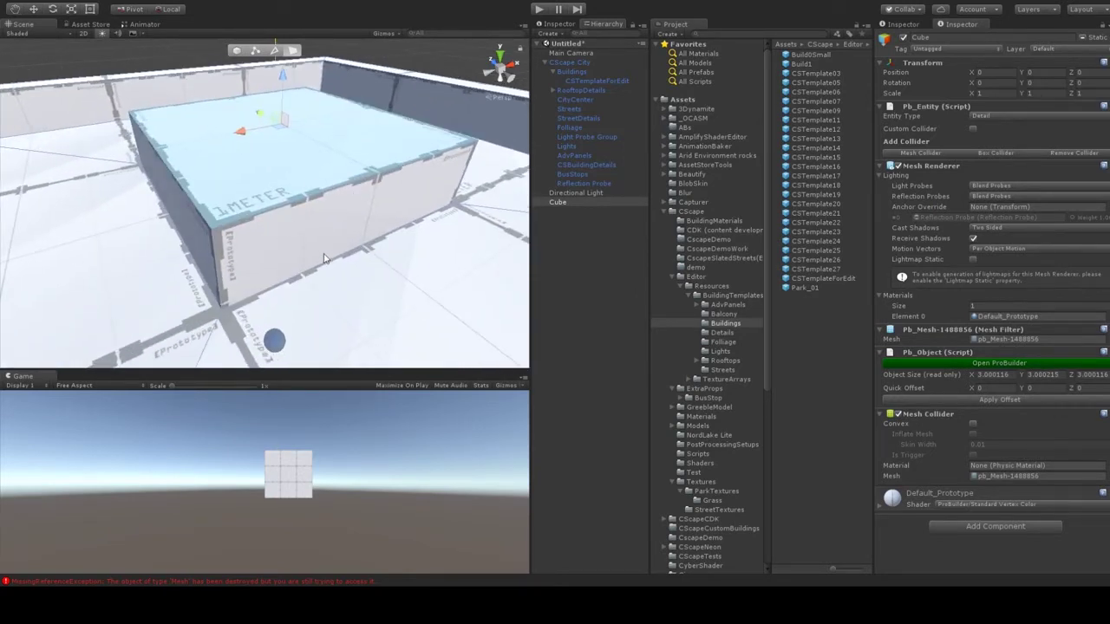
pyautogui.scroll(-5, 277, 197)
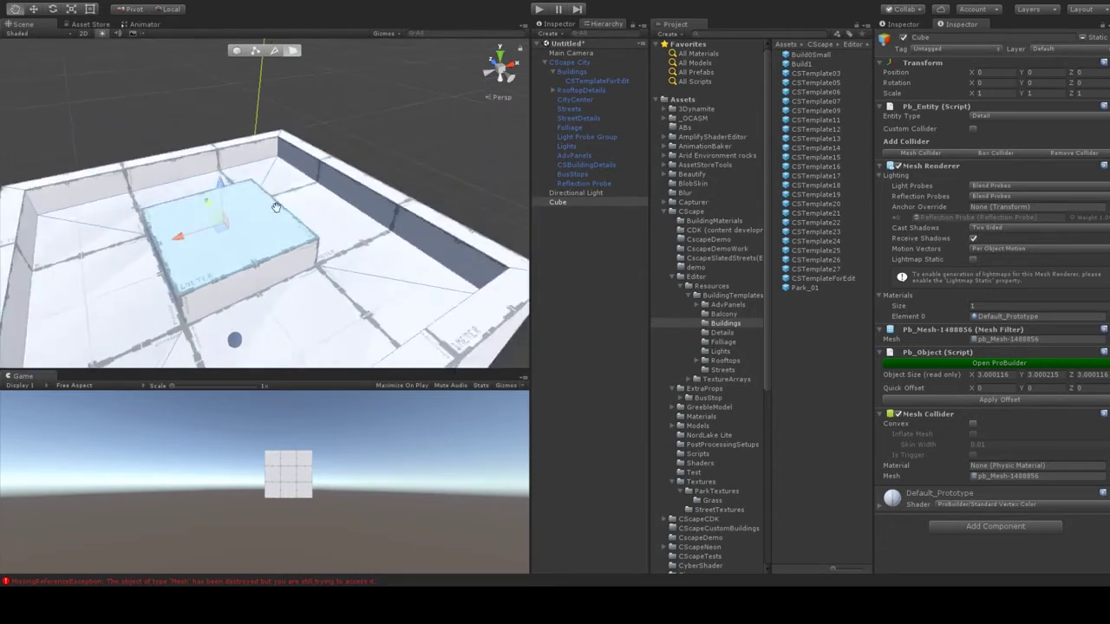
pyautogui.keyDown('shift'); pyautogui.moveTo(221, 197); pyautogui.dragTo(226, 126); pyautogui.keyUp('shift')
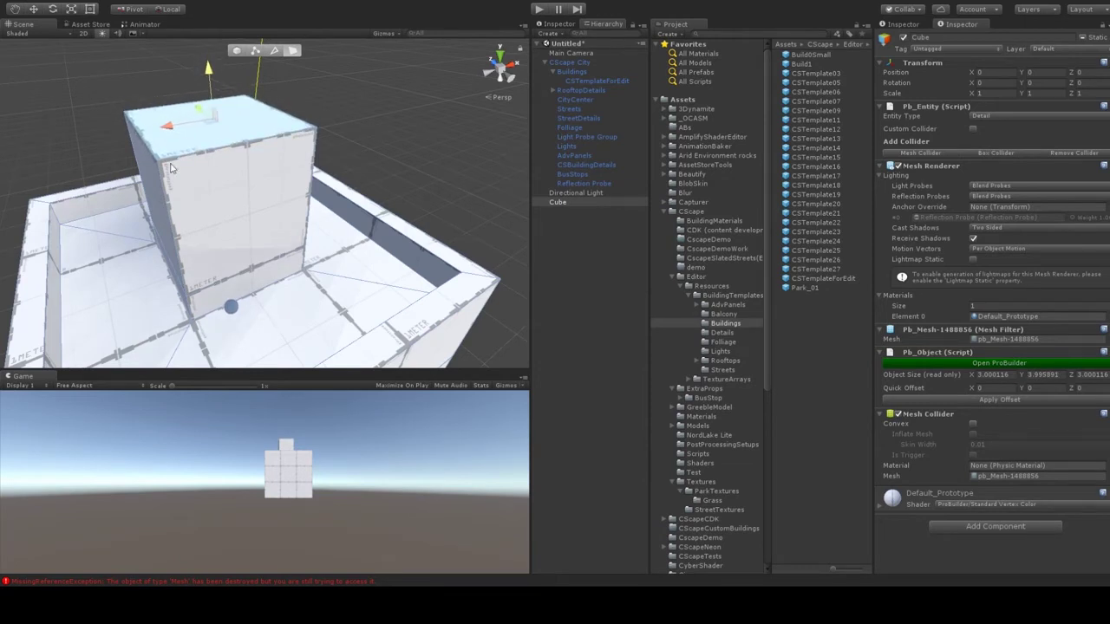
# Step: Examine the base of the rooftop block, the recessed roof around it and the building's outer walls
pyautogui.keyDown('alt'); pyautogui.moveTo(175, 225); pyautogui.dragTo(200, 217); pyautogui.keyUp('alt')
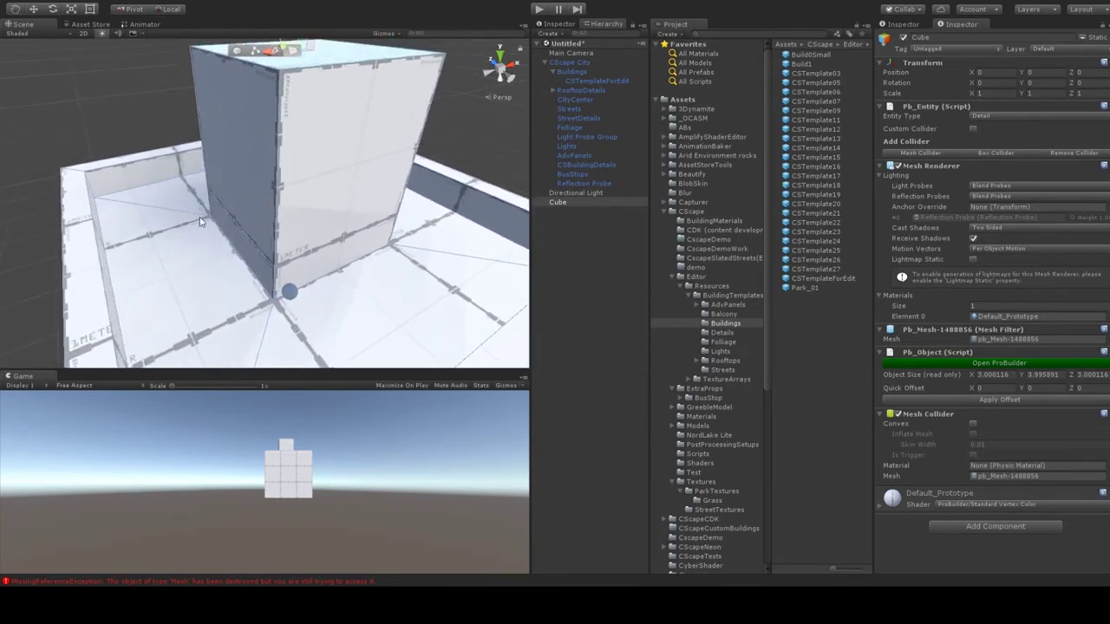
pyautogui.moveTo(335, 247); pyautogui.dragTo(336, 228, button='right')
pyautogui.scroll(-3, 331, 225)
pyautogui.scroll(4, 329, 224)
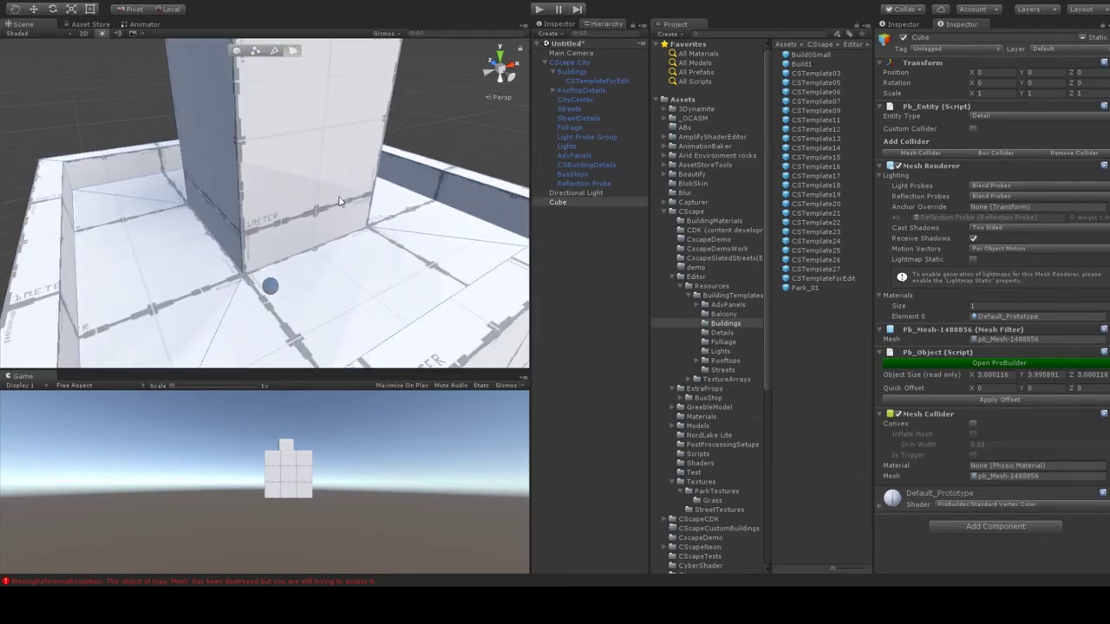
pyautogui.moveTo(324, 242); pyautogui.dragTo(316, 225, button='middle')
pyautogui.scroll(2, 317, 224)
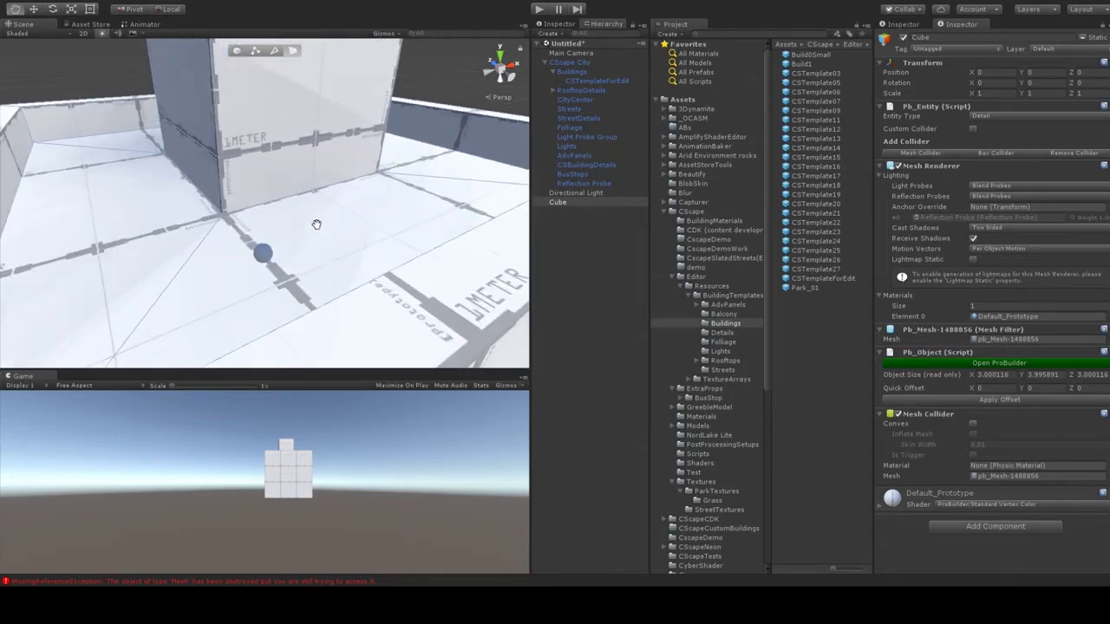
pyautogui.scroll(2, 317, 225)
pyautogui.scroll(-4, 319, 217)
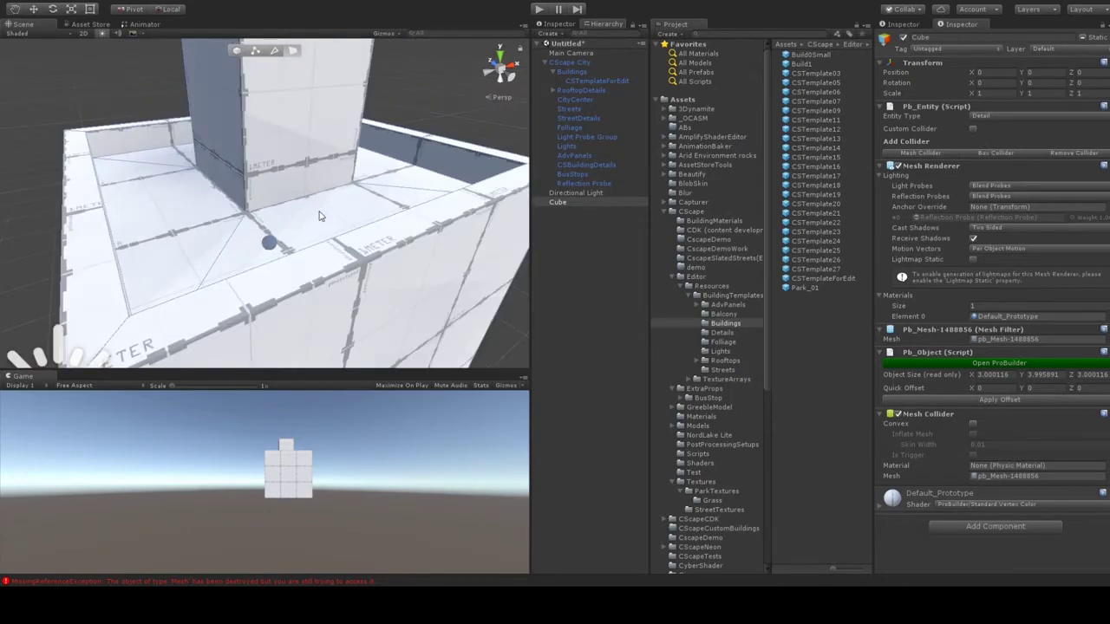
pyautogui.scroll(-4, 315, 240)
pyautogui.moveTo(320, 216)
pyautogui.mouseDown(button='middle')
pyautogui.moveTo(315, 240)
pyautogui.moveTo(323, 208)
pyautogui.mouseUp(button='middle')
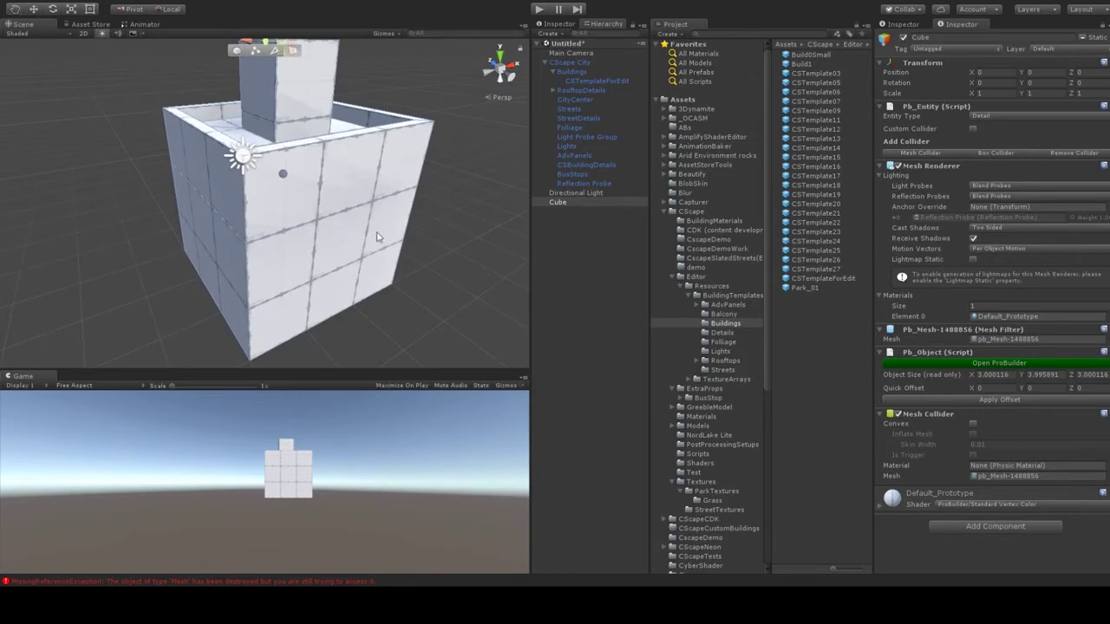
pyautogui.keyDown('alt'); pyautogui.moveTo(377, 236); pyautogui.dragTo(374, 202); pyautogui.keyUp('alt')
pyautogui.moveTo(349, 234); pyautogui.dragTo(347, 204, button='middle')
pyautogui.keyDown('alt'); pyautogui.moveTo(344, 250); pyautogui.dragTo(336, 229); pyautogui.keyUp('alt')
pyautogui.moveTo(337, 228); pyautogui.dragTo(339, 307, button='middle')
# Step: Inset the rooftop block's top face with the Scale tool, extrude it downward to form a small parapet, and deselect the building
pyautogui.keyDown('alt'); pyautogui.moveTo(309, 173); pyautogui.dragTo(305, 315); pyautogui.keyUp('alt')
pyautogui.moveTo(296, 65); pyautogui.dragTo(304, 264, button='middle')
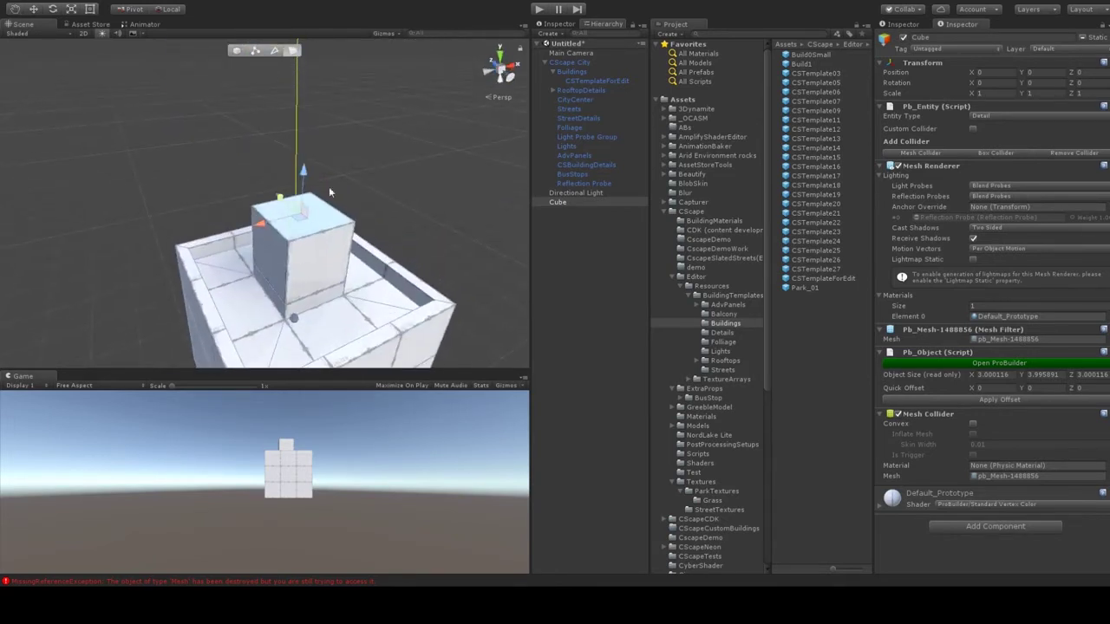
pyautogui.press('r')
pyautogui.keyDown('shift'); pyautogui.moveTo(306, 214); pyautogui.dragTo(301, 217); pyautogui.keyUp('shift')
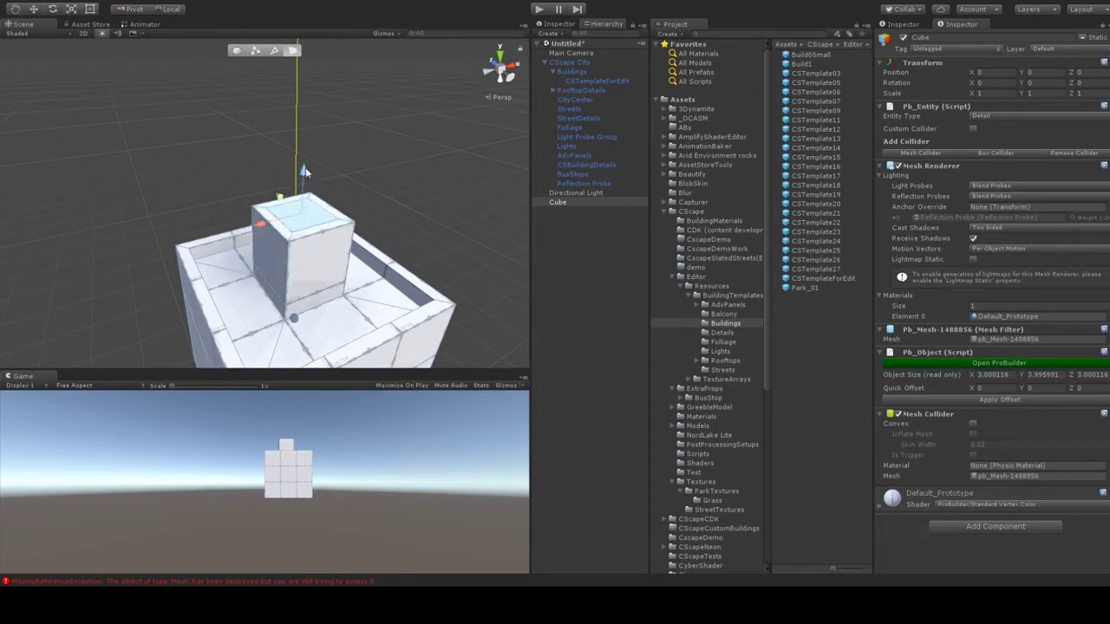
pyautogui.keyDown('shift'); pyautogui.moveTo(304, 172); pyautogui.dragTo(302, 179); pyautogui.keyUp('shift')
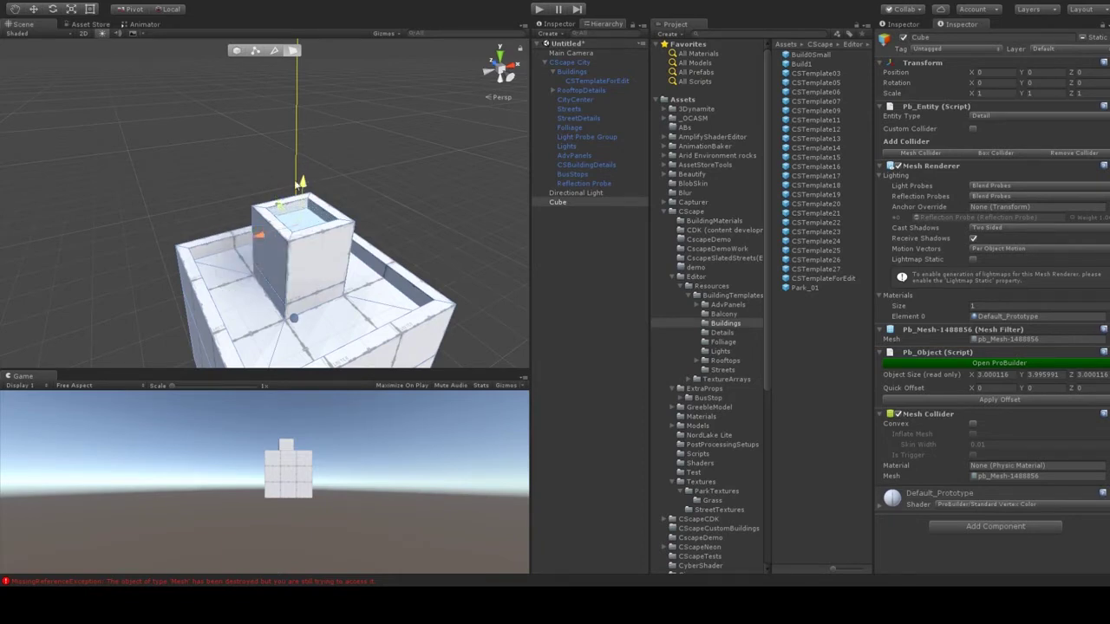
pyautogui.click(216, 168)
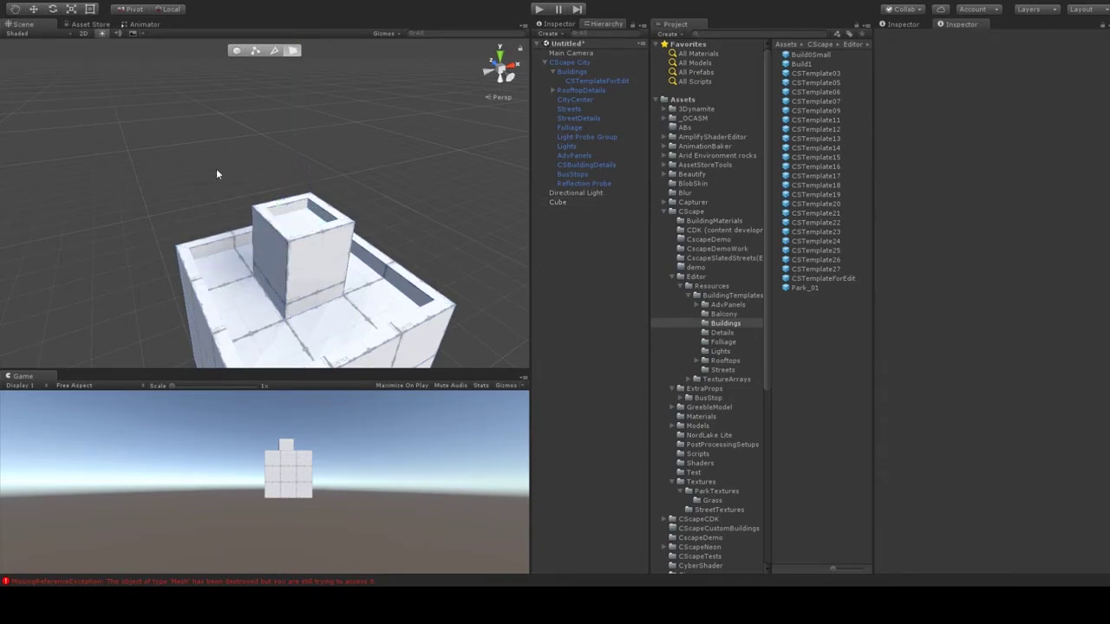
# Step: Select the recessed face on top of the rooftop block, lower it slightly, and clear the selection
pyautogui.click(304, 218)
pyautogui.click(305, 224)
pyautogui.moveTo(303, 185); pyautogui.dragTo(303, 192)
pyautogui.click(259, 167)
# Step: Delete only the building's bottom face, restoring the building if the whole object gets removed
pyautogui.scroll(-2, 354, 264)
pyautogui.moveTo(353, 265); pyautogui.dragTo(353, 163, button='middle')
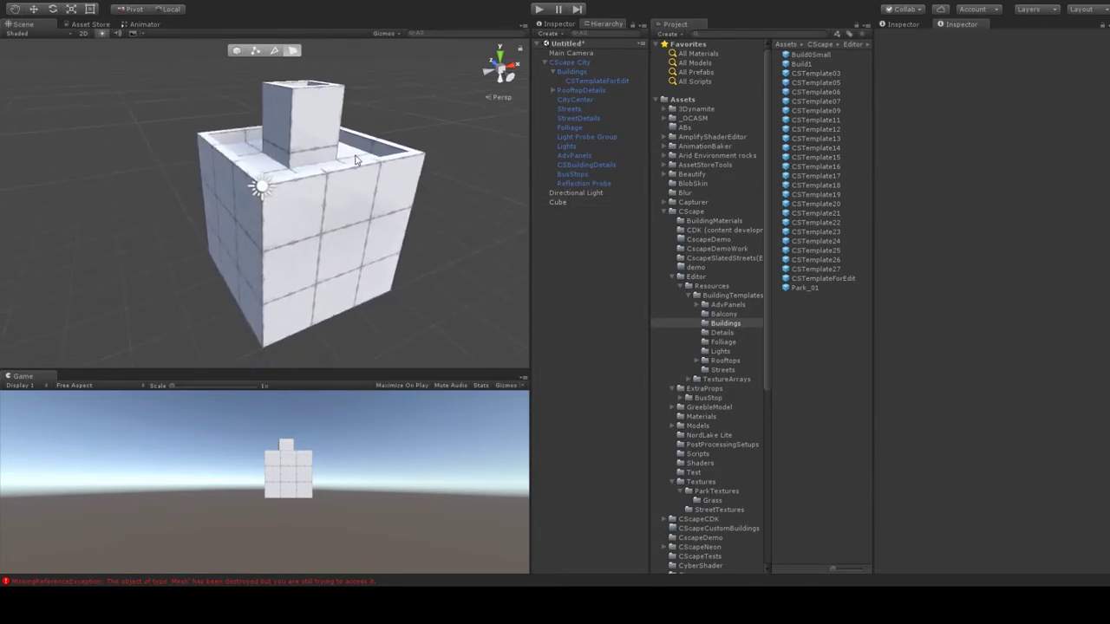
pyautogui.scroll(-2, 360, 215)
pyautogui.moveTo(360, 216); pyautogui.dragTo(360, 202, button='middle')
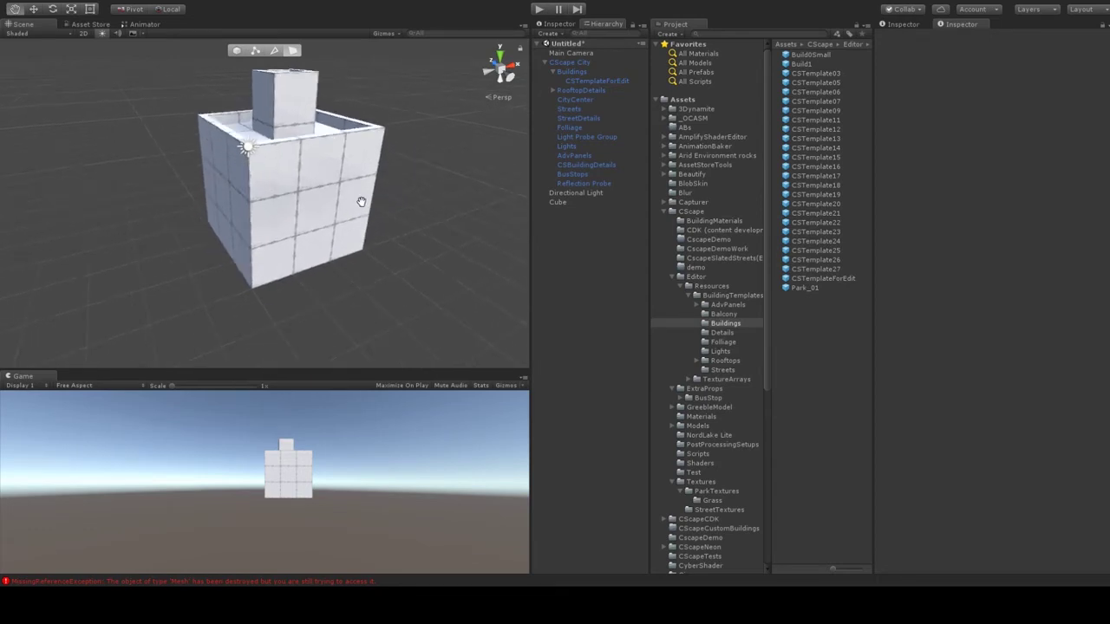
pyautogui.moveTo(360, 202); pyautogui.dragTo(311, 191, button='right')
pyautogui.moveTo(310, 250); pyautogui.dragTo(306, 174, button='middle')
pyautogui.moveTo(309, 228); pyautogui.dragTo(305, 177, button='right')
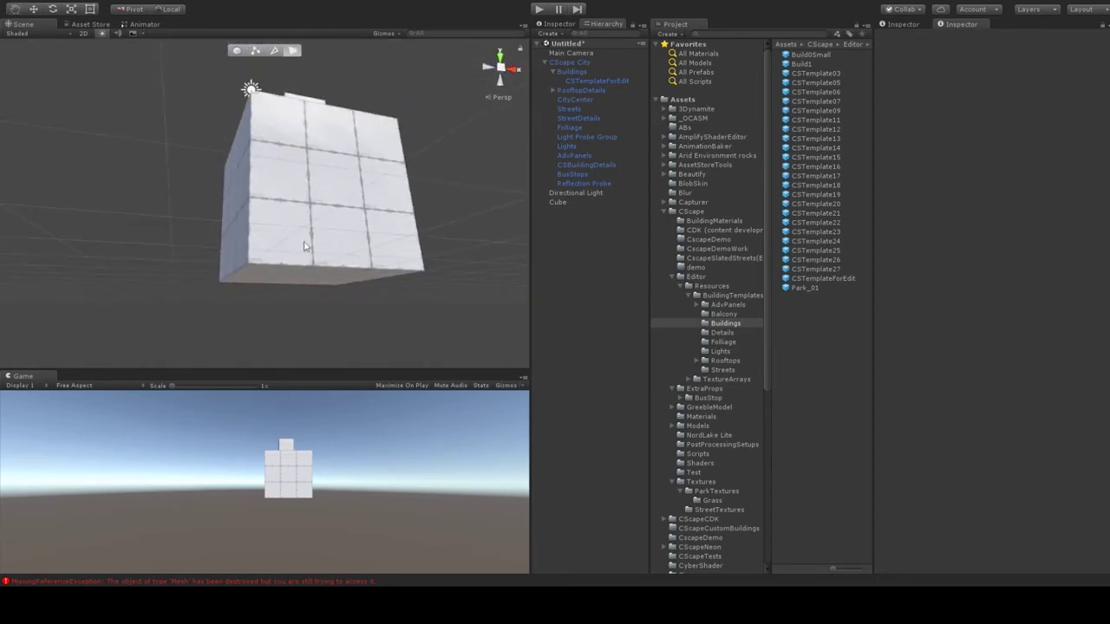
pyautogui.moveTo(307, 247); pyautogui.dragTo(303, 217, button='middle')
pyautogui.scroll(4, 303, 218)
pyautogui.click(336, 239)
pyautogui.click(353, 238)
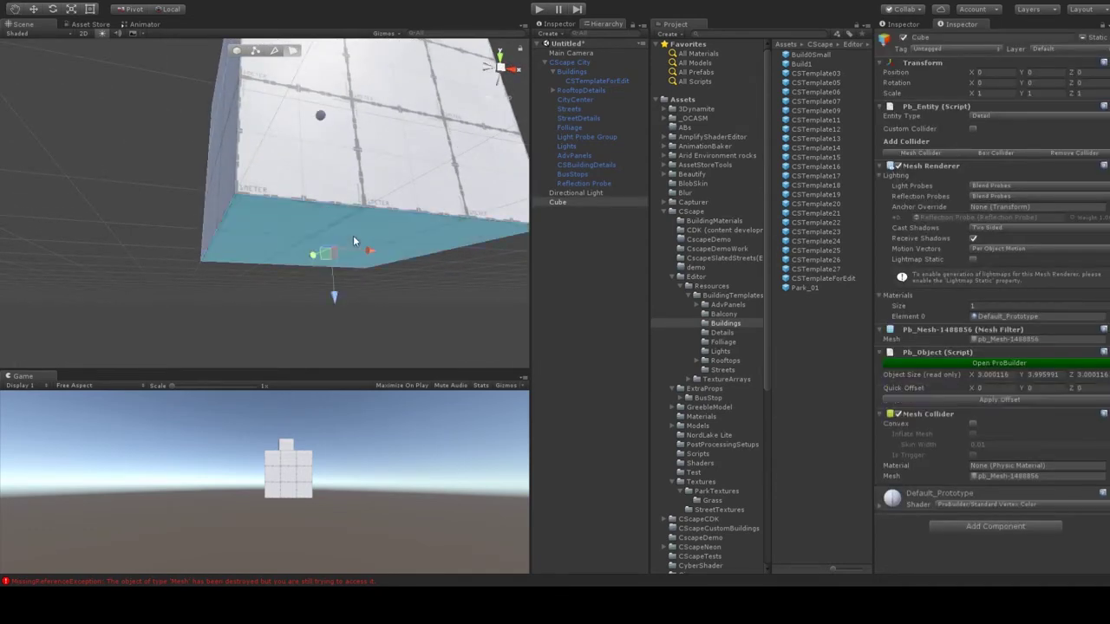
pyautogui.press('Delete')
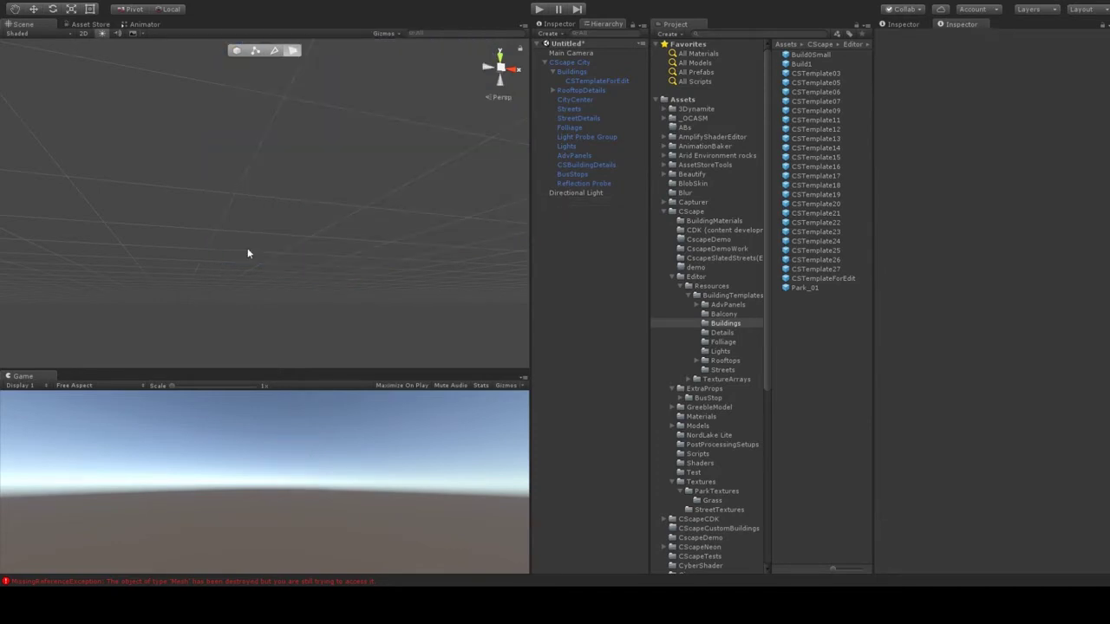
pyautogui.hotkey('ctrl', 'z')
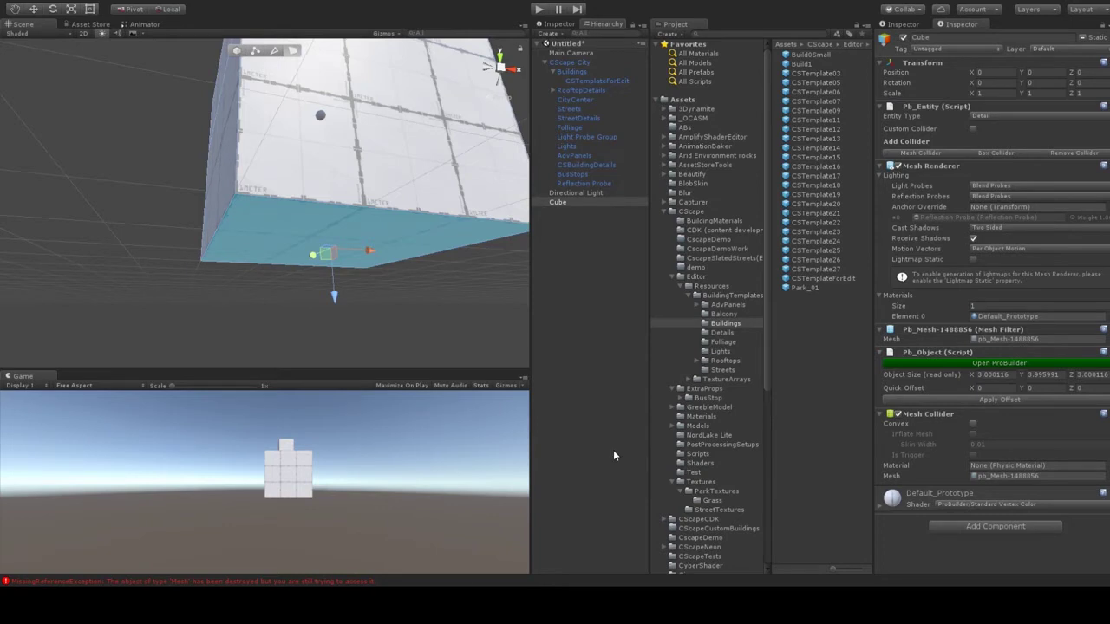
pyautogui.press('BackSpace')
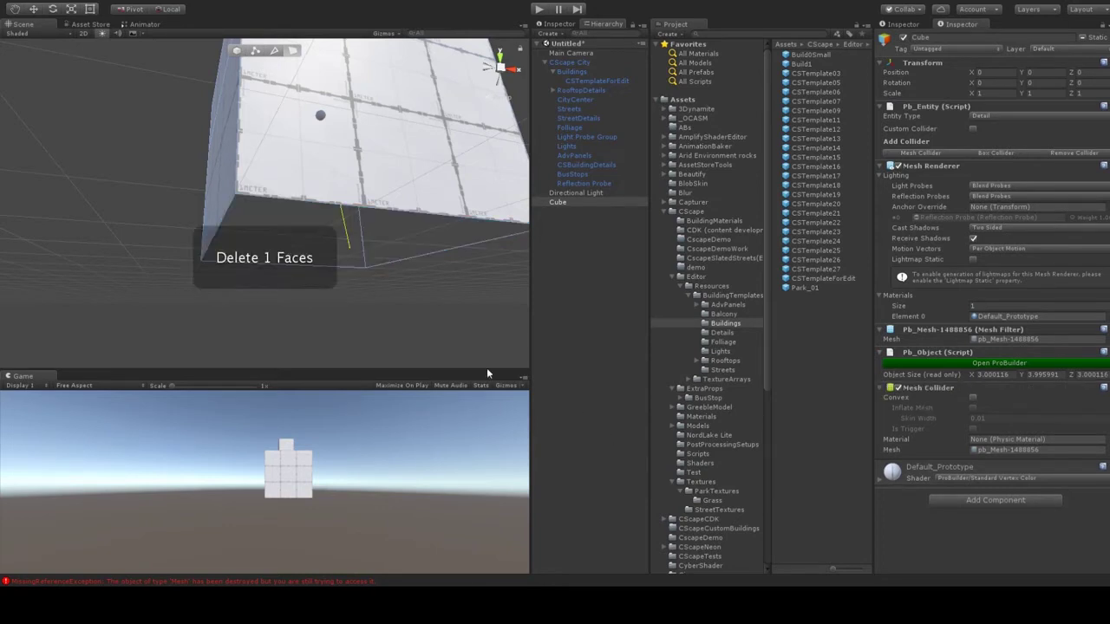
# Step: Select all faces of the building, set their vertex colors to black, and deselect it
pyautogui.moveTo(308, 111); pyautogui.dragTo(323, 143, button='right')
pyautogui.moveTo(324, 126); pyautogui.dragTo(321, 180, button='middle')
pyautogui.moveTo(321, 181); pyautogui.dragTo(349, 226, button='right')
pyautogui.scroll(-4, 339, 201)
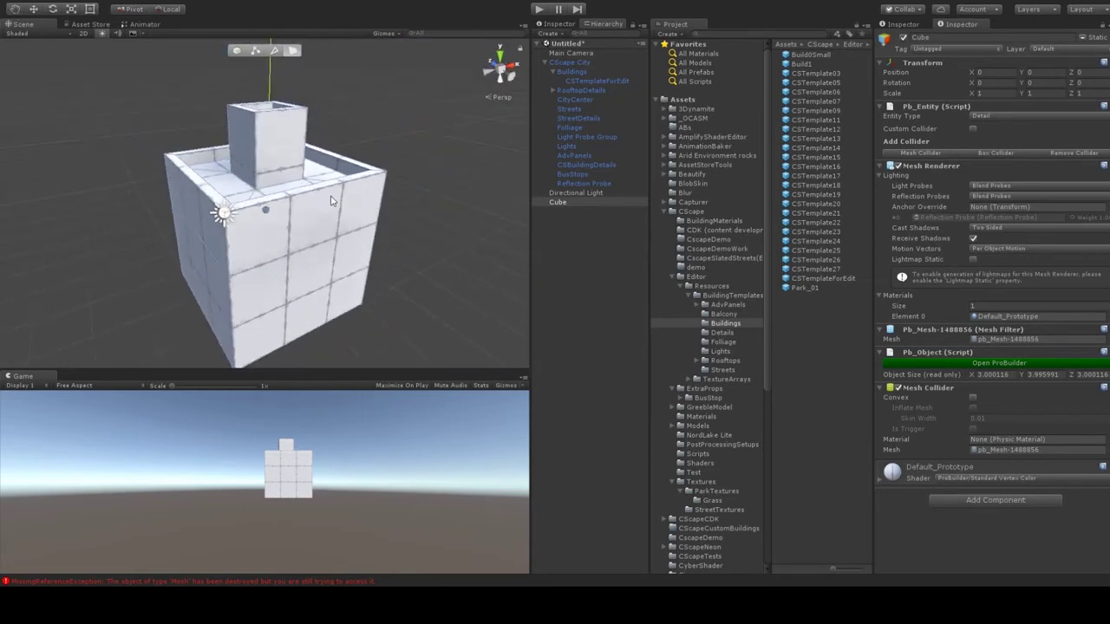
pyautogui.moveTo(330, 173); pyautogui.dragTo(352, 194, button='middle')
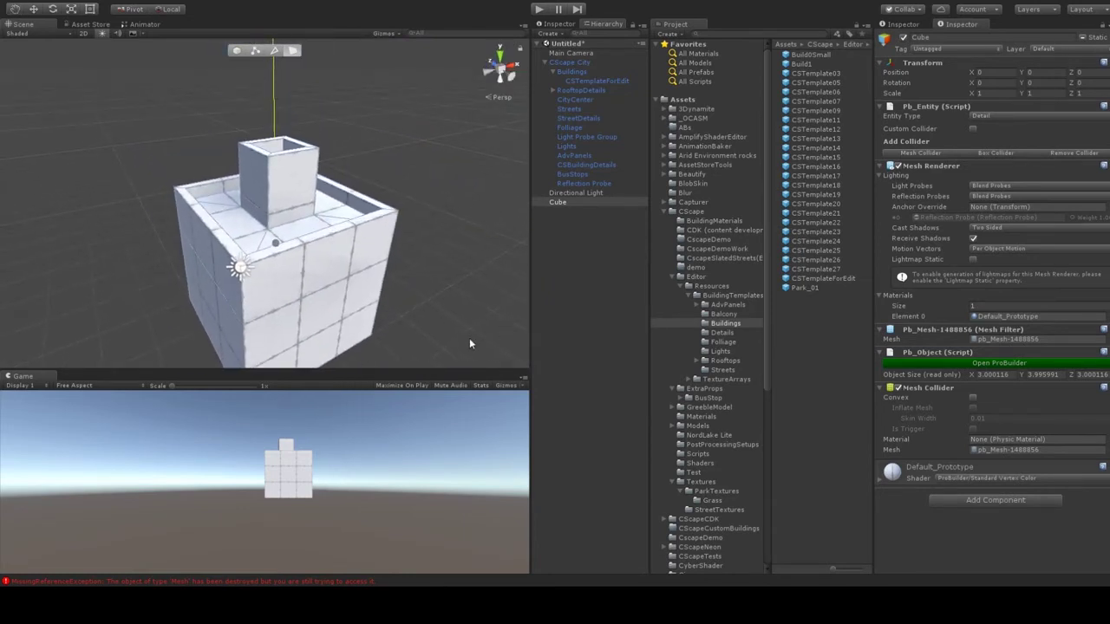
pyautogui.moveTo(381, 268)
pyautogui.mouseDown(button='middle')
pyautogui.moveTo(390, 291)
pyautogui.moveTo(396, 261)
pyautogui.mouseUp(button='middle')
pyautogui.scroll(-1, 390, 292)
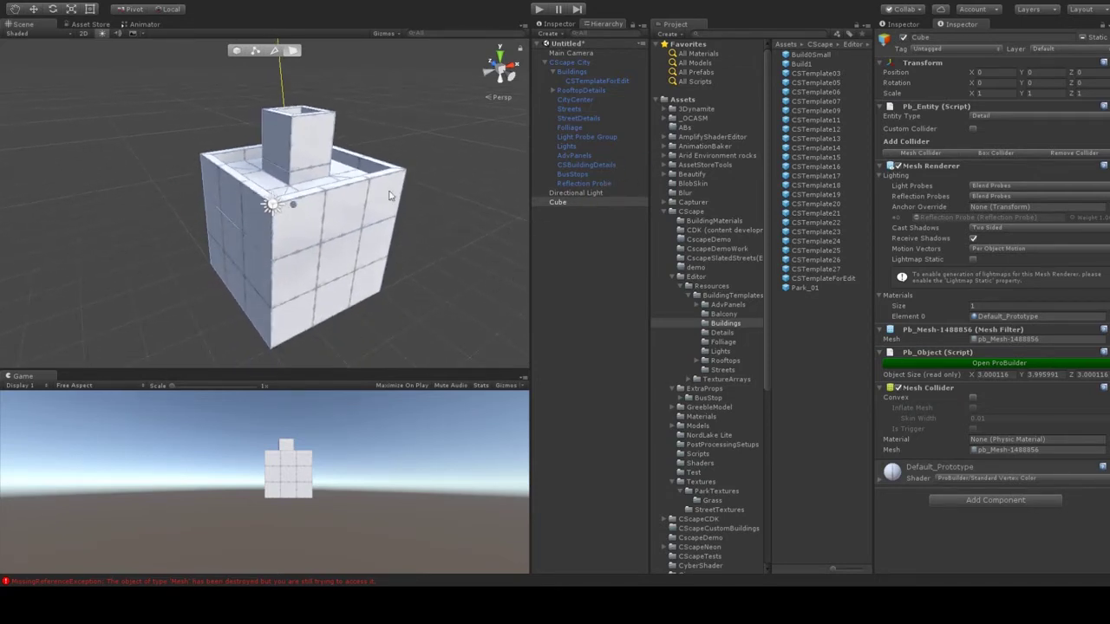
pyautogui.click(240, 189)
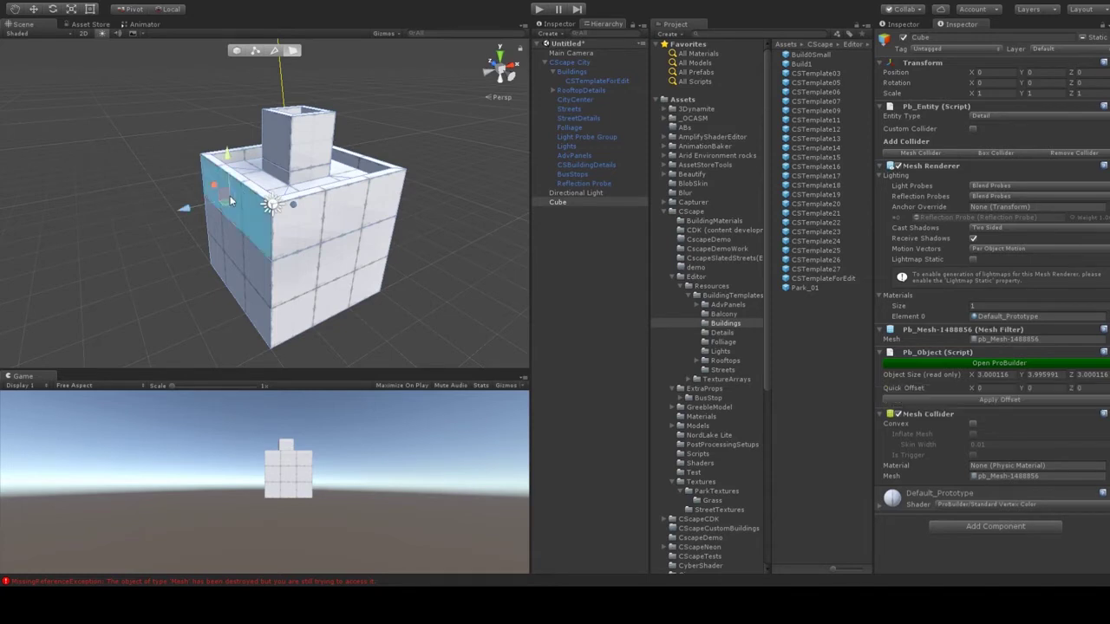
pyautogui.moveTo(182, 98); pyautogui.dragTo(448, 371)
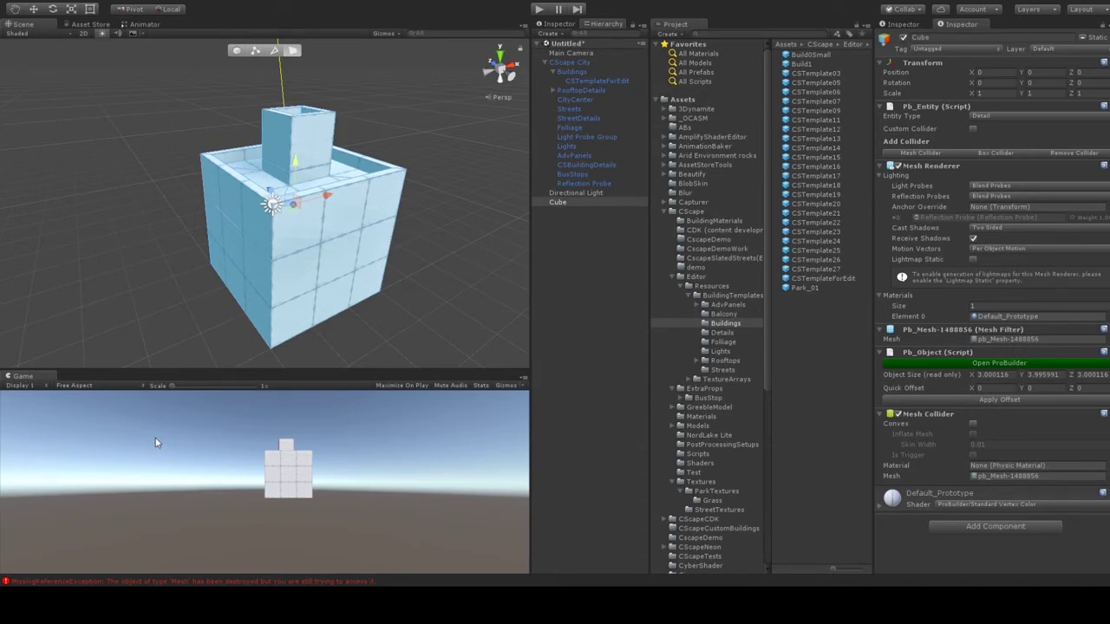
pyautogui.hotkey('alt', 'shift', '7')
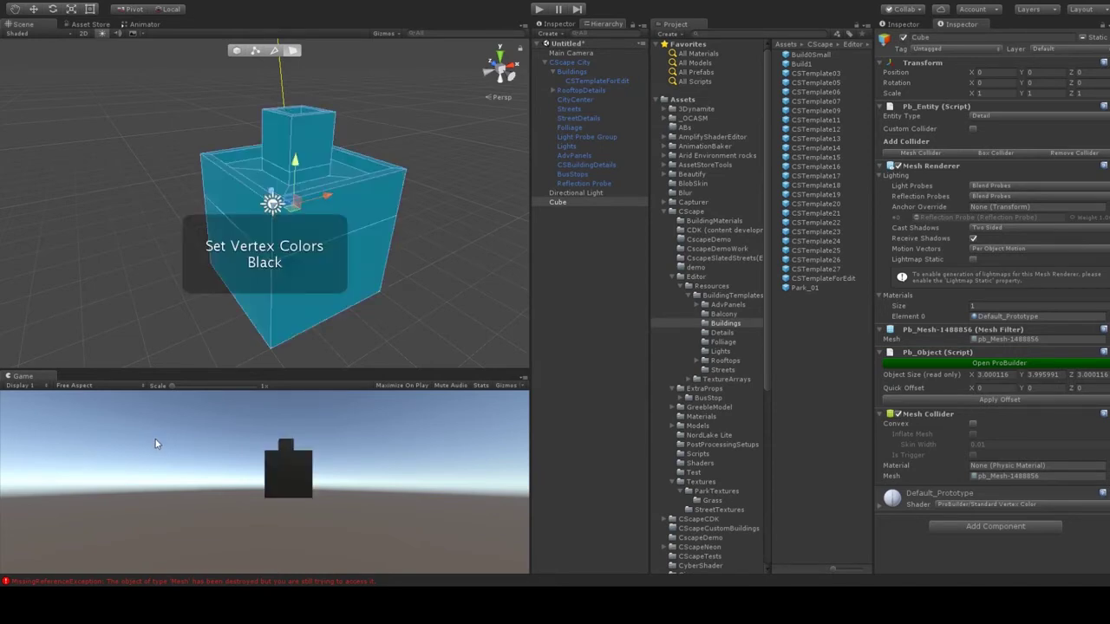
pyautogui.click(170, 105)
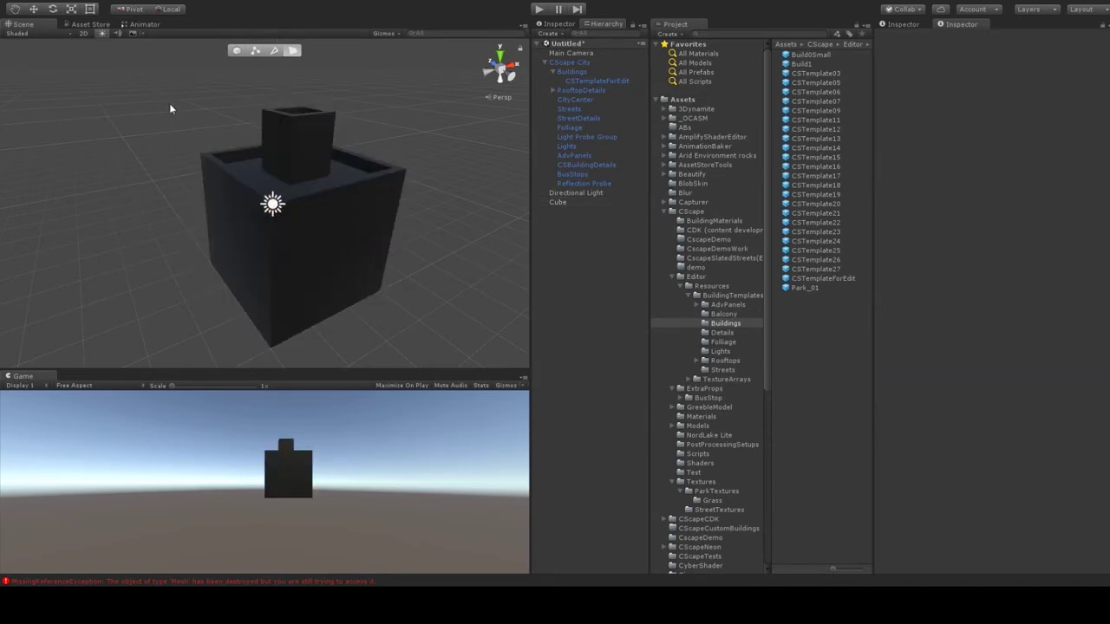
pyautogui.click(317, 209)
pyautogui.click(329, 212)
pyautogui.keyDown('shift'); pyautogui.click(248, 217); pyautogui.keyUp('shift')
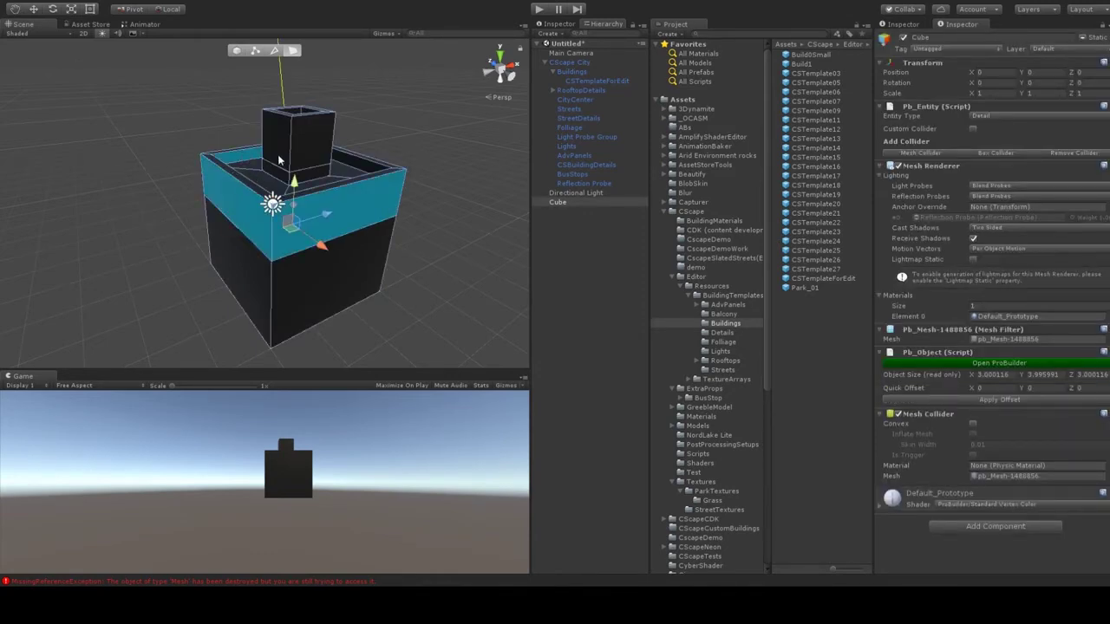
pyautogui.click(450, 154)
pyautogui.click(370, 205)
pyautogui.click(353, 208)
pyautogui.keyDown('shift'); pyautogui.click(248, 221); pyautogui.keyUp('shift')
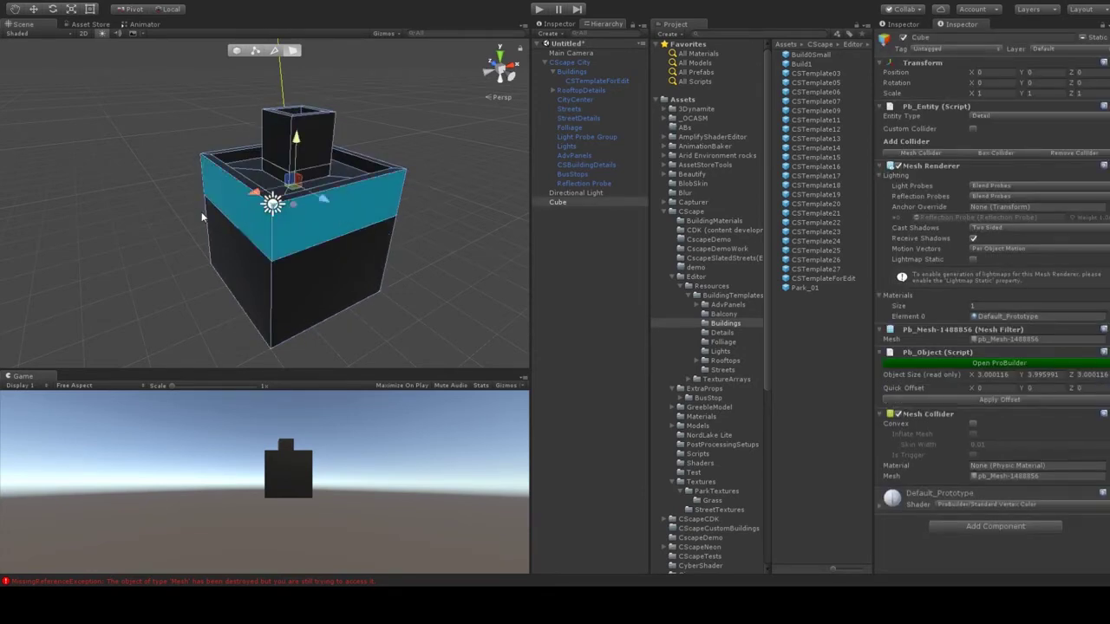
pyautogui.keyDown('alt'); pyautogui.moveTo(202, 217); pyautogui.dragTo(425, 208); pyautogui.keyUp('alt')
pyautogui.press('f')
pyautogui.keyDown('alt'); pyautogui.moveTo(261, 198); pyautogui.dragTo(254, 317); pyautogui.keyUp('alt')
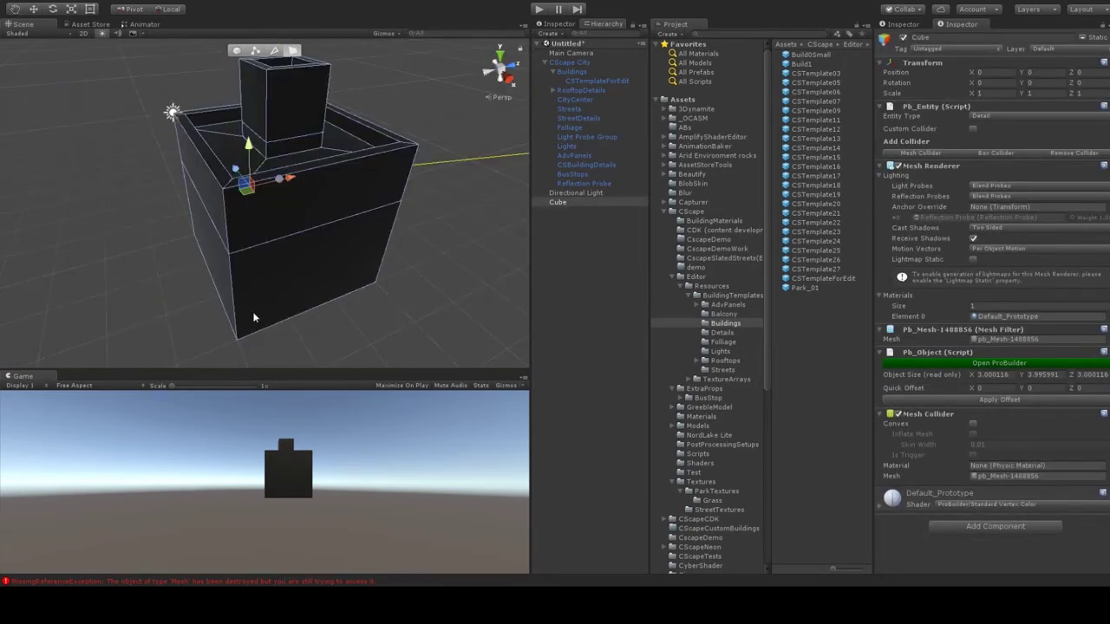
pyautogui.click(165, 186)
# Step: Try to select two adjoining outer upper wall bands and the plinth's side faces, leaving out the roof face
pyautogui.click(339, 181)
pyautogui.click(339, 180)
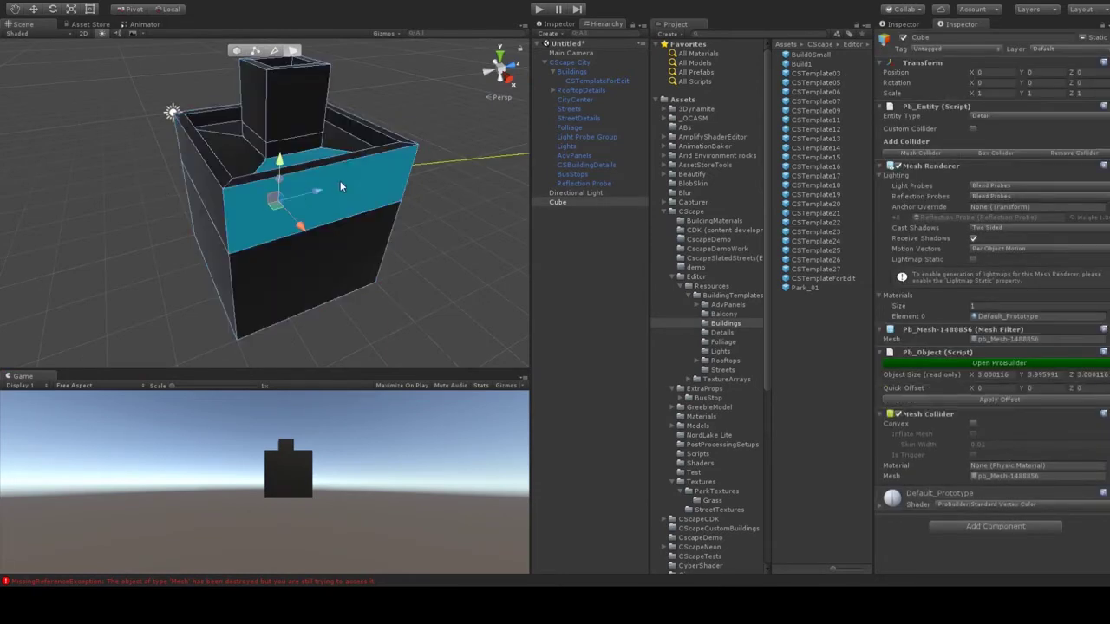
pyautogui.keyDown('shift'); pyautogui.click(206, 196); pyautogui.keyUp('shift')
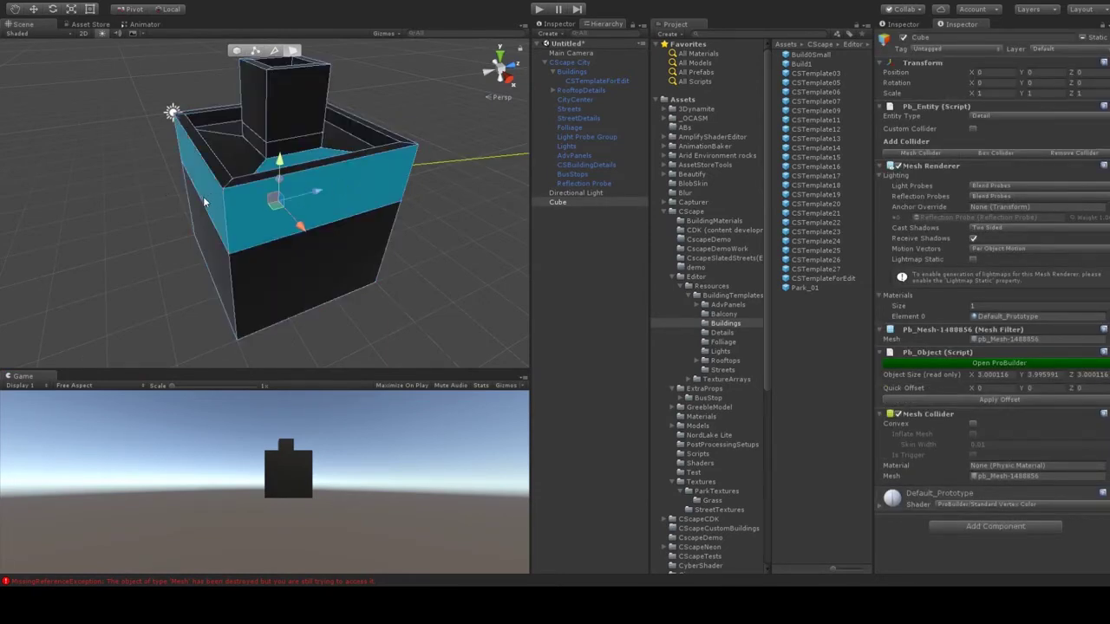
pyautogui.keyDown('shift'); pyautogui.click(267, 169); pyautogui.keyUp('shift')
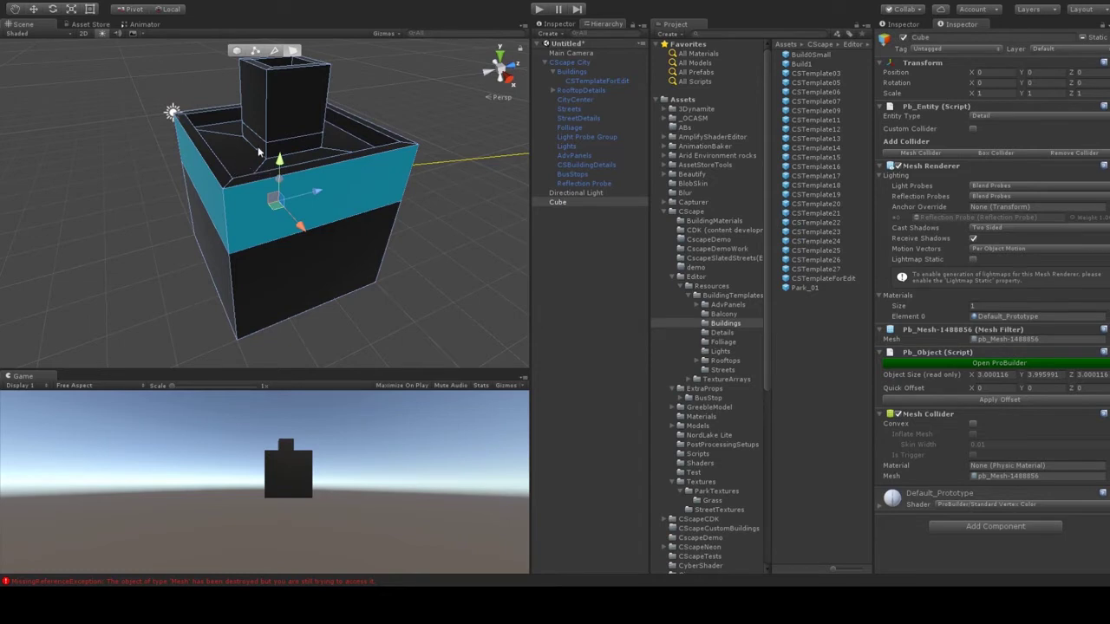
pyautogui.keyDown('shift'); pyautogui.click(260, 145); pyautogui.keyUp('shift')
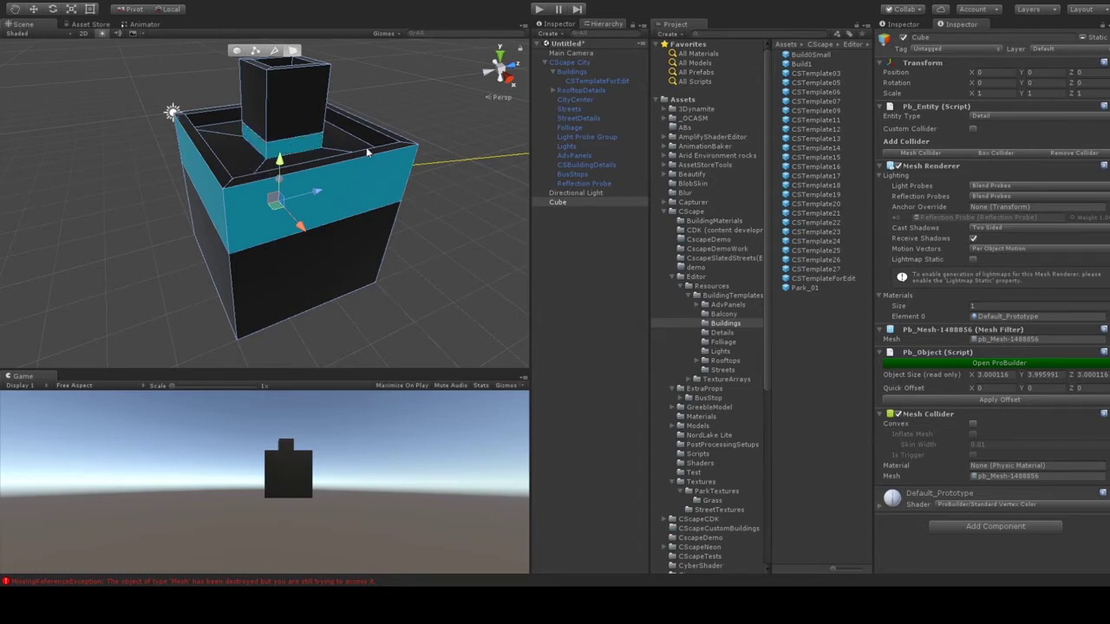
pyautogui.moveTo(367, 151); pyautogui.dragTo(325, 160, button='right')
pyautogui.keyDown('alt'); pyautogui.moveTo(324, 160); pyautogui.dragTo(216, 157); pyautogui.keyUp('alt')
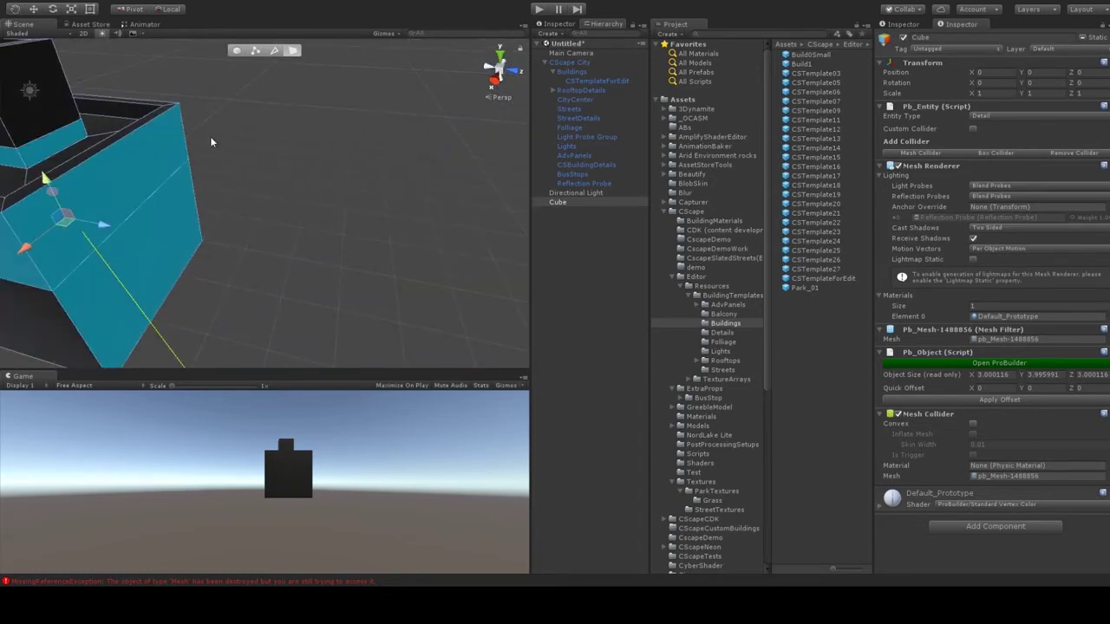
pyautogui.moveTo(211, 142); pyautogui.dragTo(129, 154, button='right')
pyautogui.keyDown('alt'); pyautogui.moveTo(129, 154); pyautogui.dragTo(377, 188); pyautogui.keyUp('alt')
pyautogui.moveTo(376, 188); pyautogui.dragTo(233, 186, button='right')
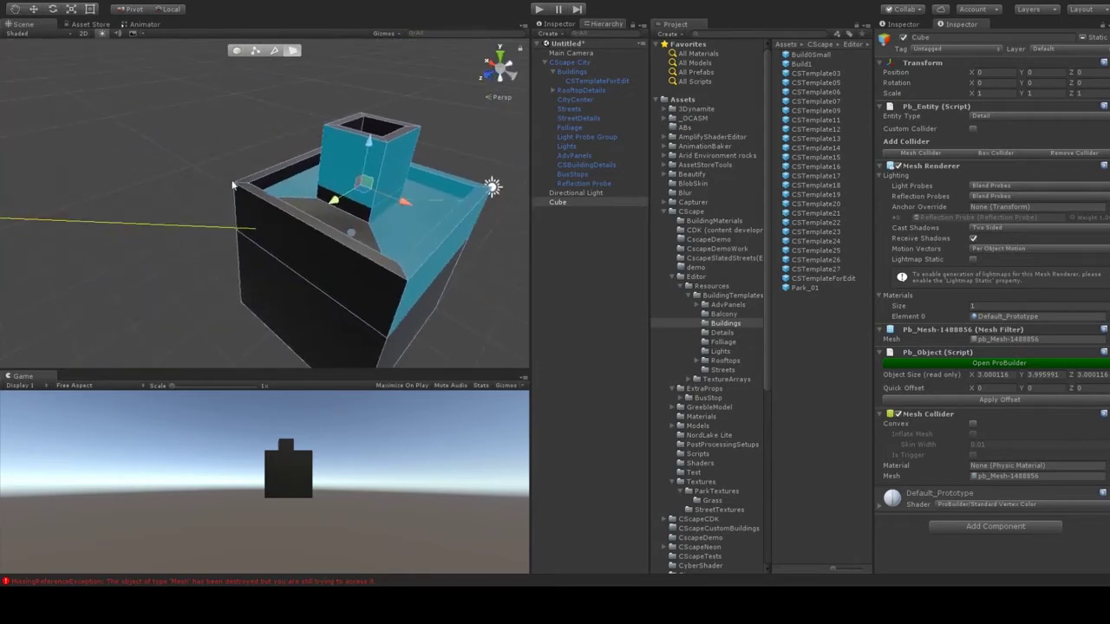
# Step: Select the rooftop block's visible plinth sides and the outer upper wall bands around the building, leaving out the roof faces
pyautogui.keyDown('shift'); pyautogui.click(215, 201); pyautogui.keyUp('shift')
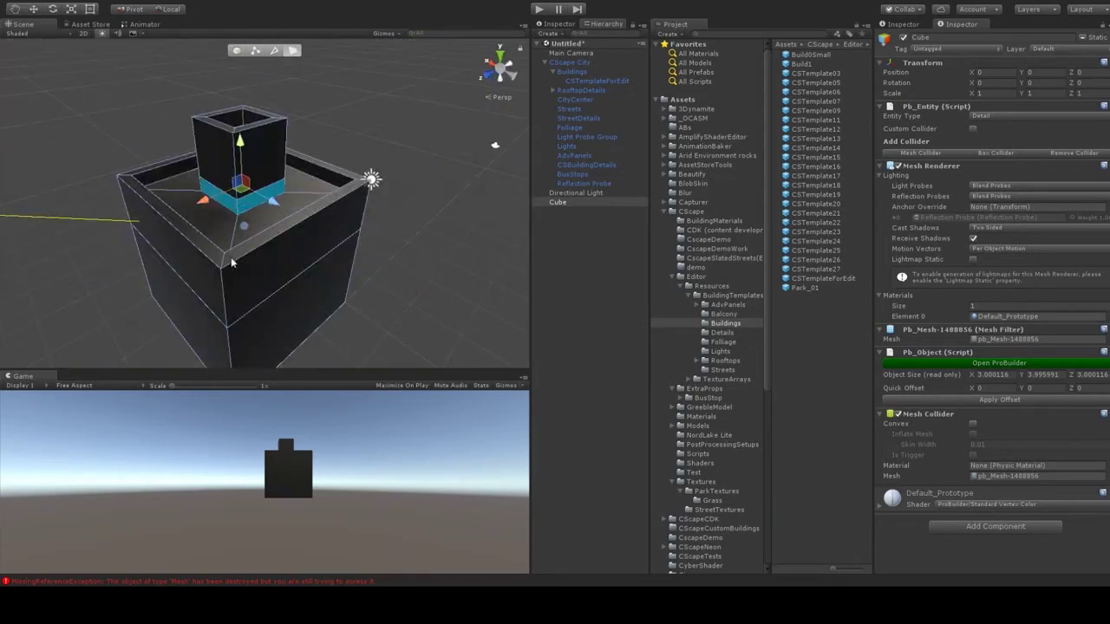
pyautogui.keyDown('shift'); pyautogui.click(236, 272); pyautogui.keyUp('shift')
pyautogui.keyDown('shift'); pyautogui.click(199, 272); pyautogui.keyUp('shift')
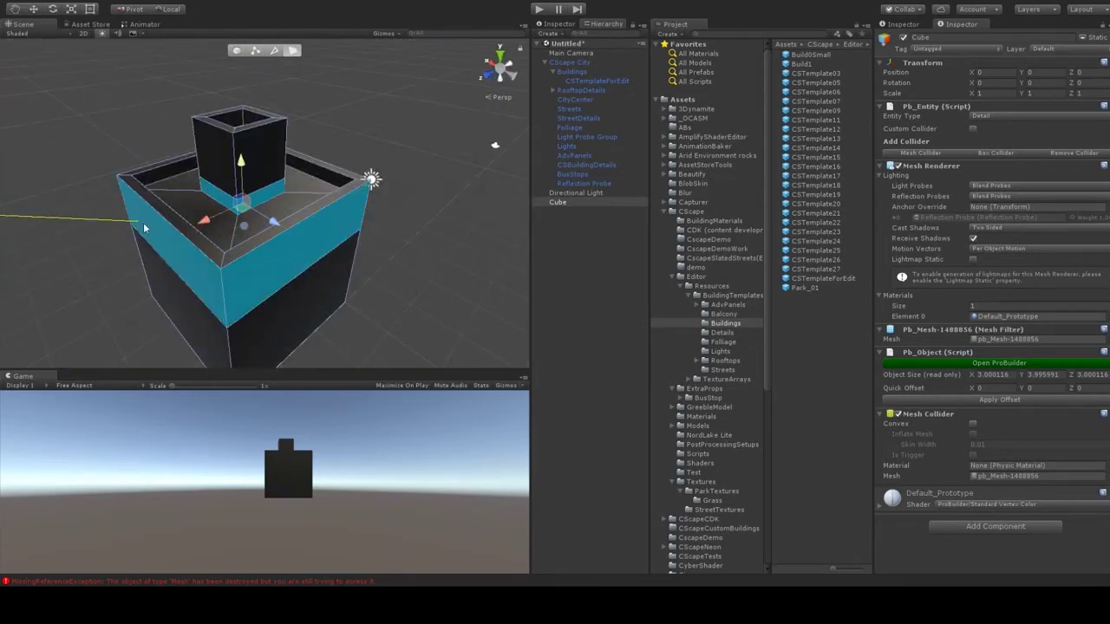
pyautogui.moveTo(143, 222); pyautogui.dragTo(249, 249, button='right')
pyautogui.moveTo(250, 250); pyautogui.dragTo(248, 211, button='middle')
pyautogui.moveTo(247, 211); pyautogui.dragTo(460, 188, button='right')
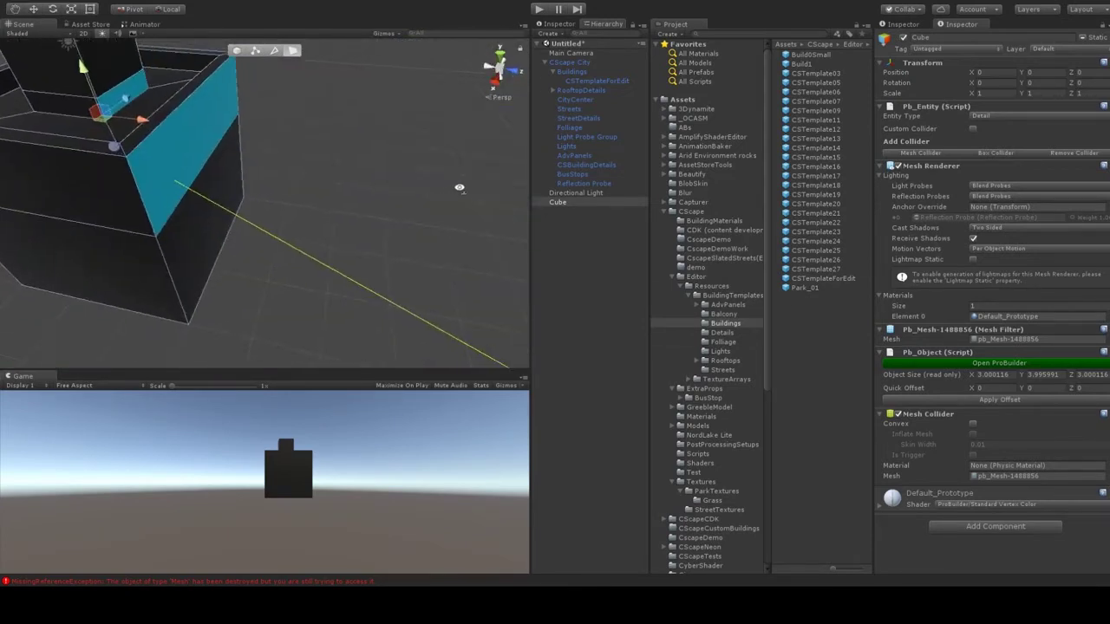
pyautogui.keyDown('shift'); pyautogui.click(40, 176); pyautogui.keyUp('shift')
# Step: Add the inner faces of the main roof parapet to the face selection
pyautogui.moveTo(40, 175); pyautogui.dragTo(169, 189, button='right')
pyautogui.keyDown('shift'); pyautogui.click(204, 173); pyautogui.keyUp('shift')
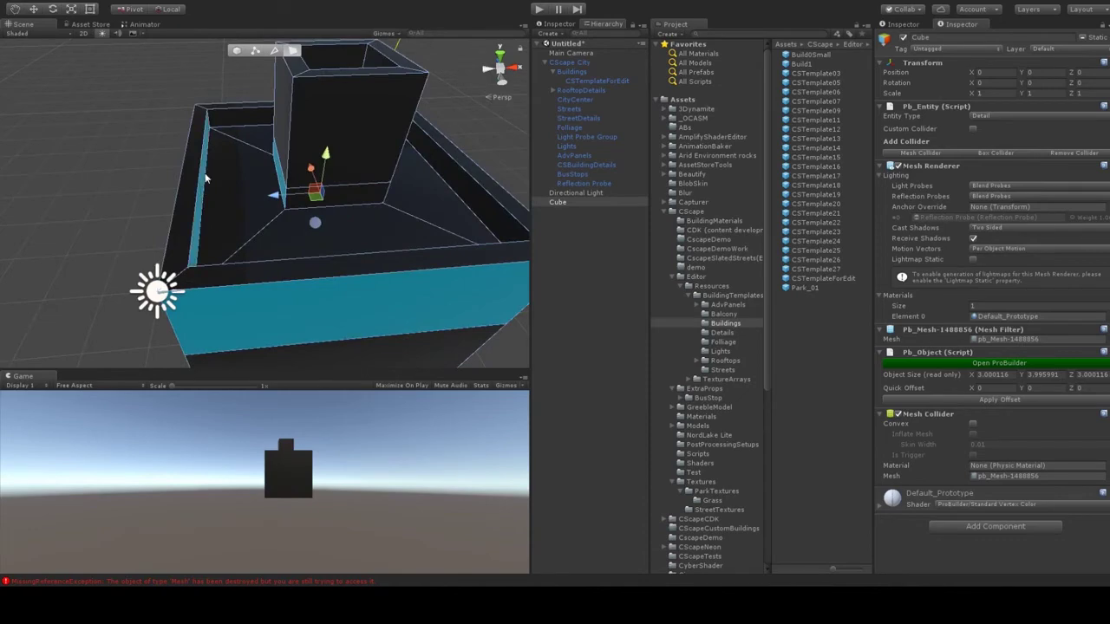
pyautogui.keyDown('shift'); pyautogui.click(238, 121); pyautogui.keyUp('shift')
pyautogui.keyDown('shift'); pyautogui.click(404, 155); pyautogui.keyUp('shift')
pyautogui.moveTo(391, 165); pyautogui.dragTo(489, 179, button='right')
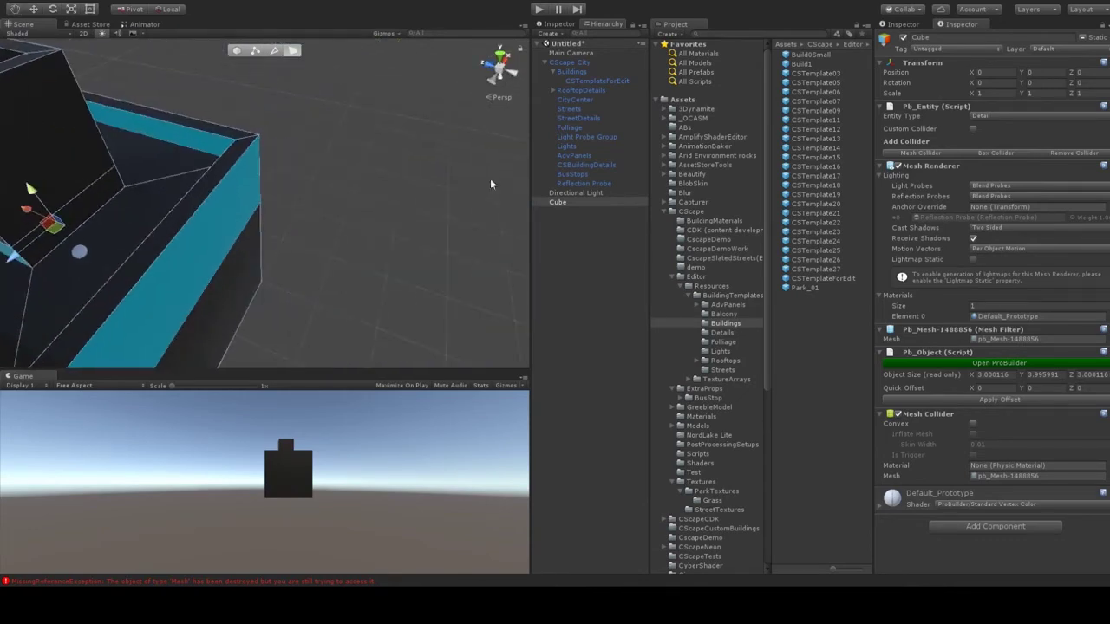
pyautogui.moveTo(123, 209); pyautogui.dragTo(174, 199, button='middle')
pyautogui.moveTo(365, 163)
pyautogui.mouseDown(button='middle')
pyautogui.moveTo(325, 157)
pyautogui.moveTo(349, 160)
pyautogui.mouseUp(button='middle')
pyautogui.keyDown('shift'); pyautogui.click(433, 165); pyautogui.keyUp('shift')
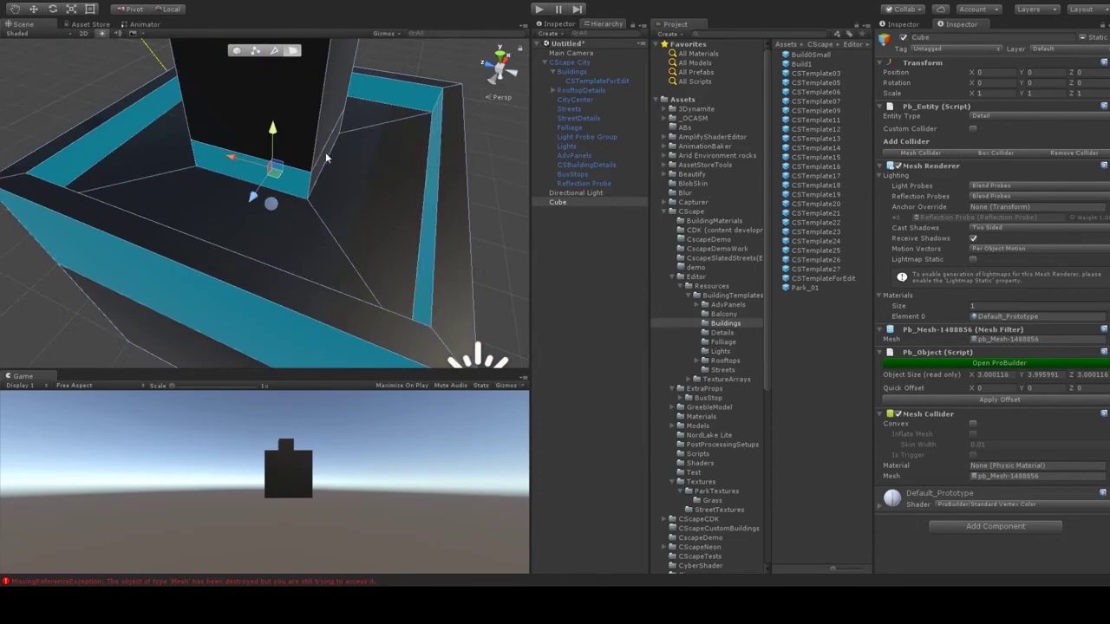
# Step: Add the remaining plinth sides and the inner parapet faces of the rooftop block to the selection
pyautogui.moveTo(234, 187); pyautogui.dragTo(354, 185, button='right')
pyautogui.moveTo(193, 196); pyautogui.dragTo(499, 212, button='middle')
pyautogui.moveTo(307, 187); pyautogui.dragTo(486, 193, button='right')
pyautogui.moveTo(44, 189); pyautogui.dragTo(122, 195, button='middle')
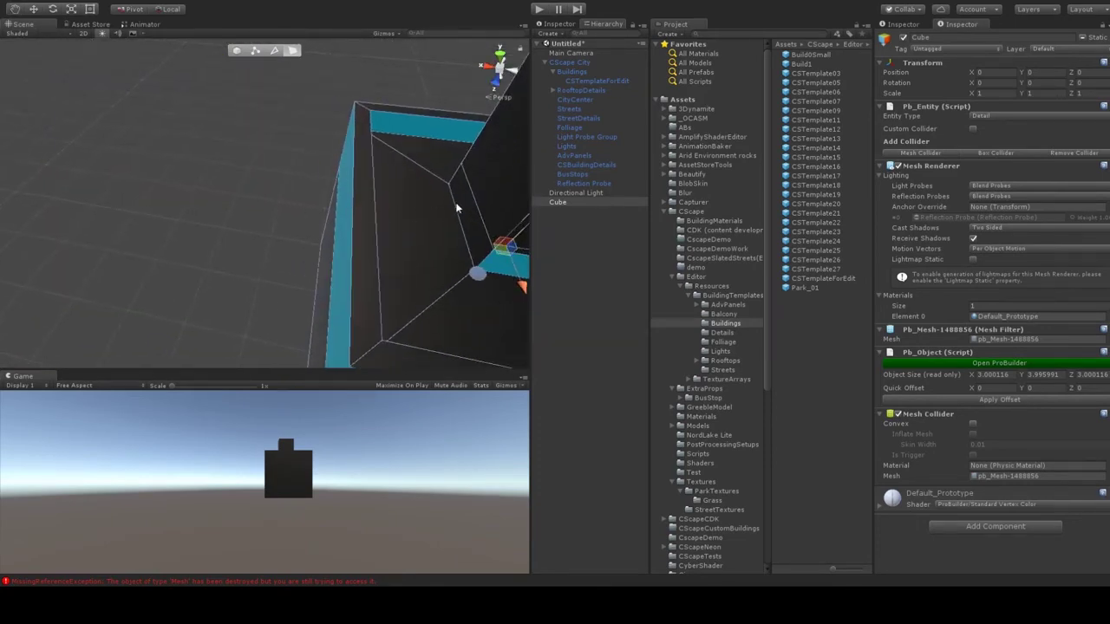
pyautogui.keyDown('shift'); pyautogui.click(456, 203); pyautogui.keyUp('shift')
pyautogui.moveTo(425, 180); pyautogui.dragTo(329, 178, button='right')
pyautogui.press('f')
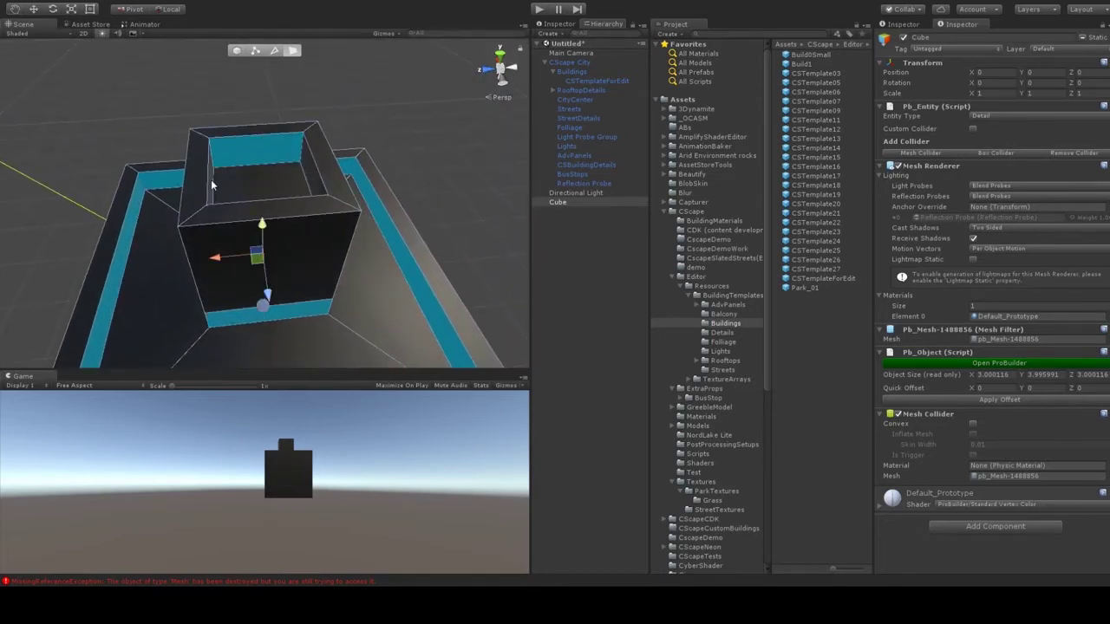
pyautogui.moveTo(279, 183); pyautogui.dragTo(476, 210, button='right')
pyautogui.press('f')
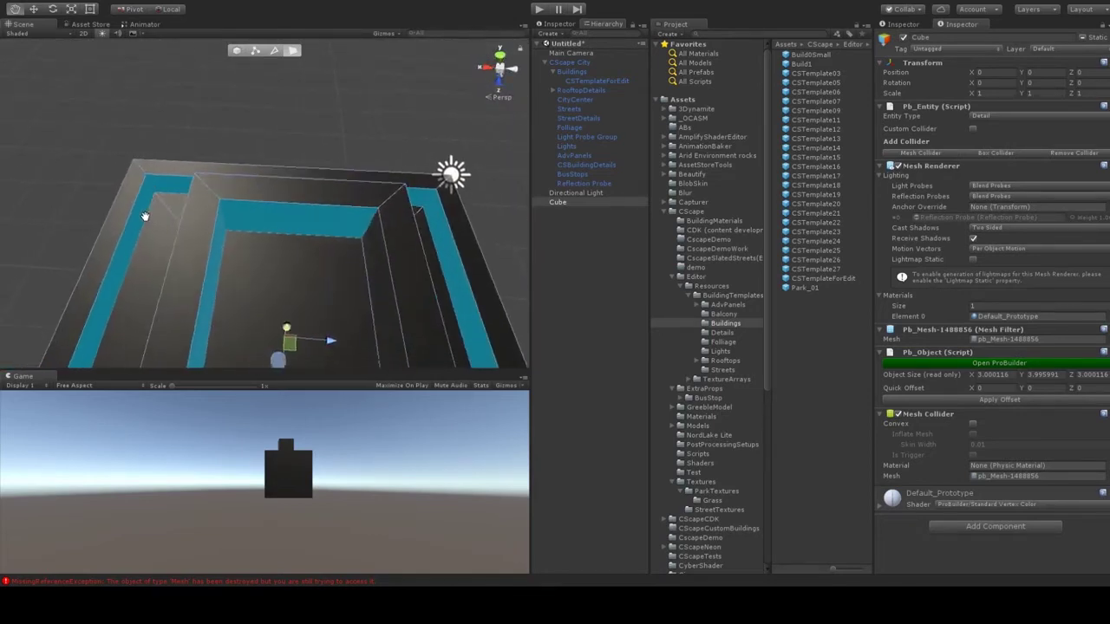
pyautogui.keyDown('alt'); pyautogui.moveTo(246, 190); pyautogui.dragTo(390, 255); pyautogui.keyUp('alt')
pyautogui.moveTo(391, 255); pyautogui.dragTo(209, 202, button='middle')
pyautogui.keyDown('alt'); pyautogui.moveTo(203, 179); pyautogui.dragTo(367, 177); pyautogui.keyUp('alt')
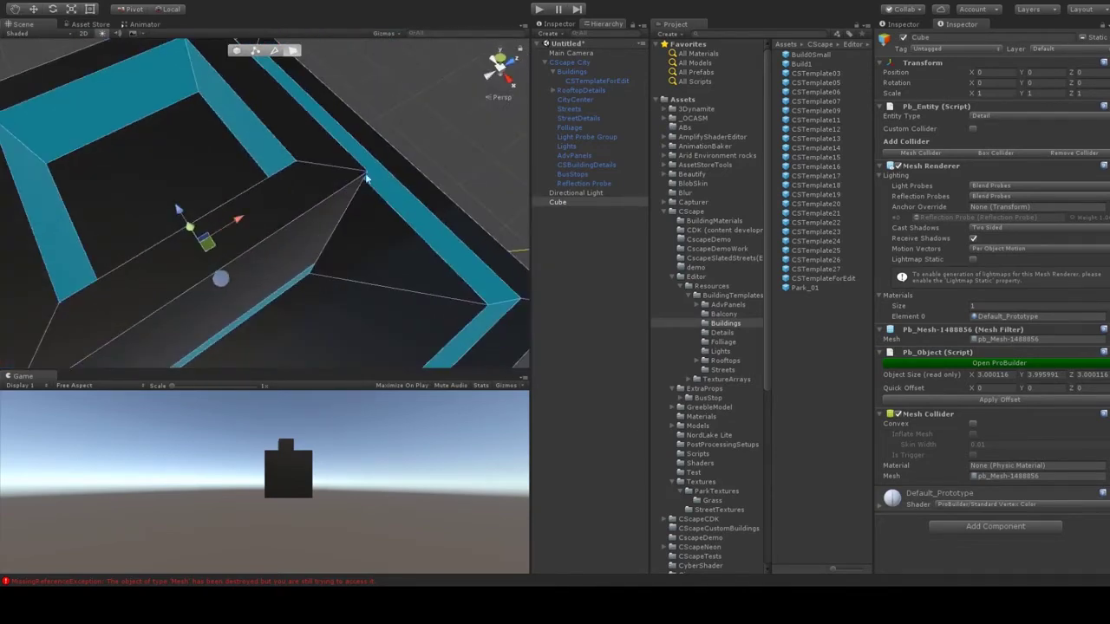
# Step: Set the vertex color of the selected wall bands, parapet faces and plinth sides to white, and deselect the building
pyautogui.scroll(-10, 331, 211)
pyautogui.keyDown('alt'); pyautogui.moveTo(331, 211); pyautogui.dragTo(332, 192); pyautogui.keyUp('alt')
pyautogui.moveTo(333, 192); pyautogui.dragTo(335, 172, button='middle')
pyautogui.scroll(6, 335, 172)
pyautogui.moveTo(291, 220); pyautogui.dragTo(260, 321, button='middle')
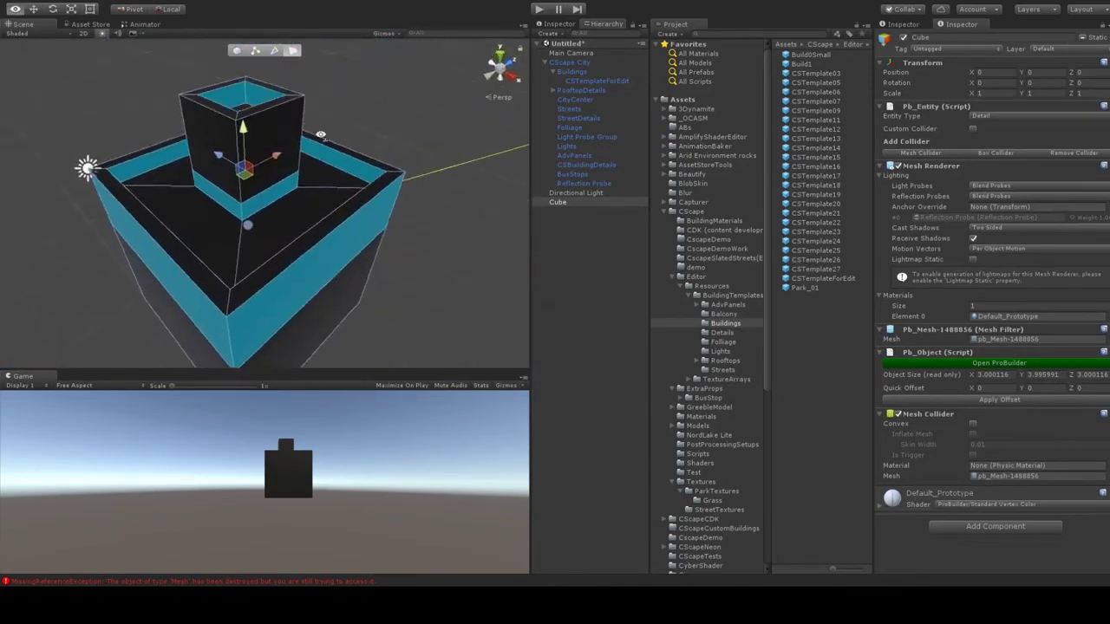
pyautogui.keyDown('alt'); pyautogui.moveTo(261, 321); pyautogui.dragTo(323, 195); pyautogui.keyUp('alt')
pyautogui.moveTo(323, 195); pyautogui.dragTo(327, 223, button='middle')
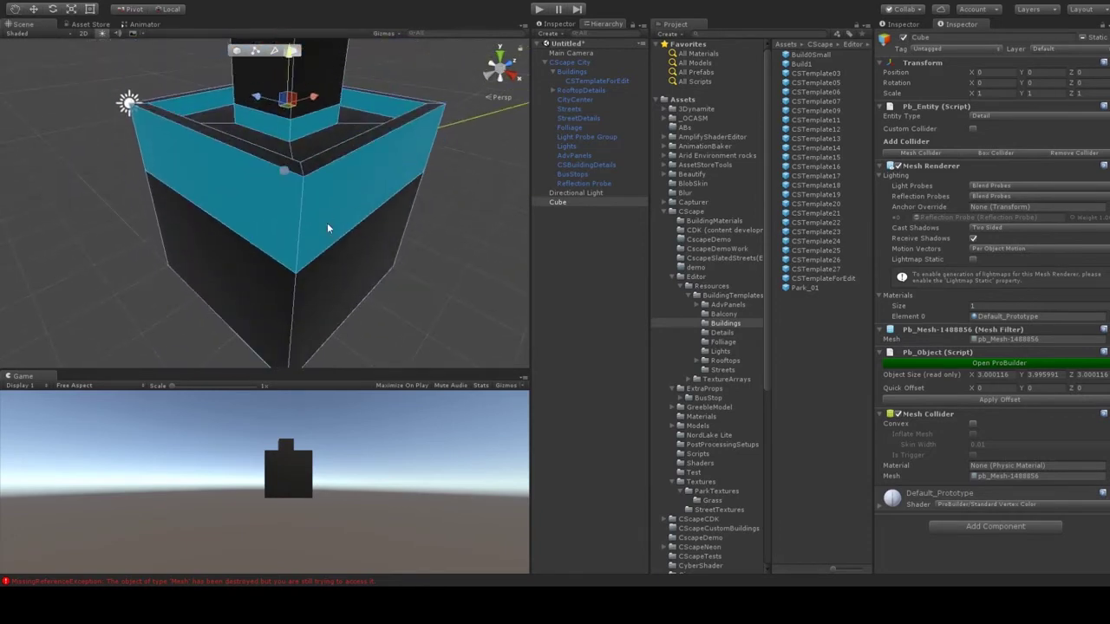
pyautogui.click(114, 399)
pyautogui.click(39, 148)
# Step: Examine the building's white and black faces from several angles
pyautogui.keyDown('alt'); pyautogui.moveTo(40, 147); pyautogui.dragTo(266, 177); pyautogui.keyUp('alt')
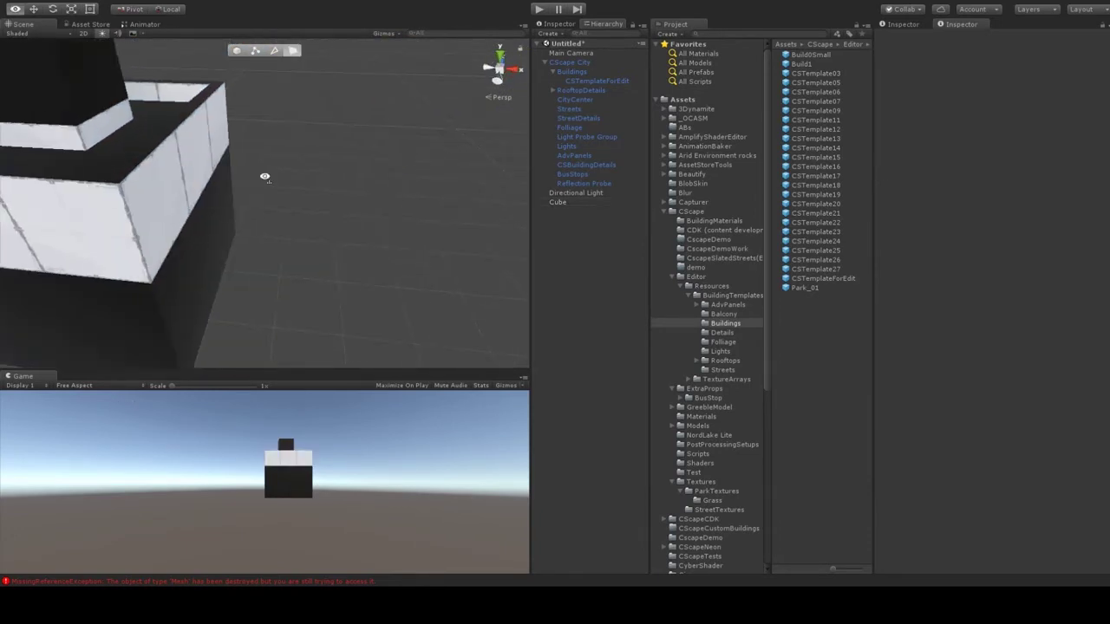
pyautogui.scroll(-4, 265, 177)
pyautogui.moveTo(186, 178); pyautogui.dragTo(239, 182, button='middle')
pyautogui.scroll(-2, 238, 182)
pyautogui.keyDown('alt'); pyautogui.moveTo(239, 182); pyautogui.dragTo(191, 193); pyautogui.keyUp('alt')
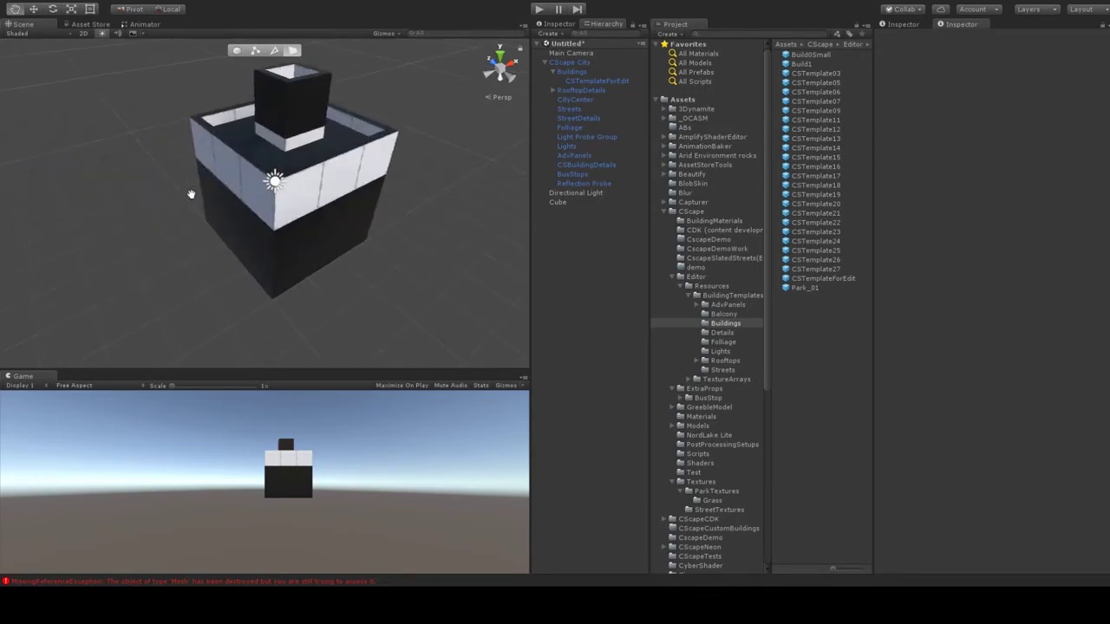
pyautogui.scroll(3, 191, 194)
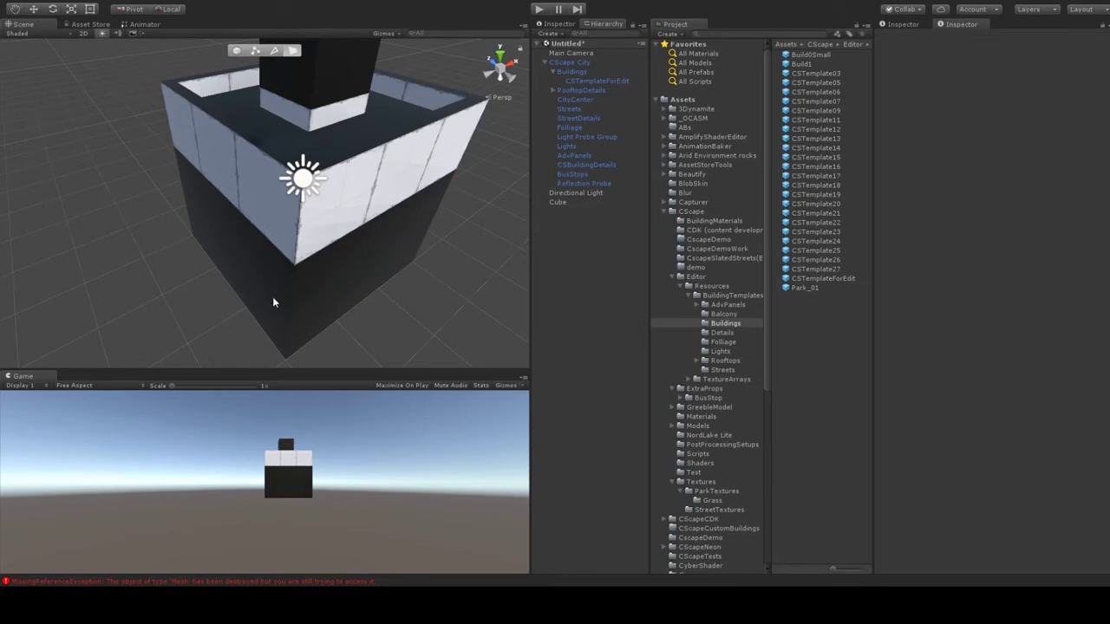
pyautogui.keyDown('alt'); pyautogui.moveTo(243, 158); pyautogui.dragTo(286, 149); pyautogui.keyUp('alt')
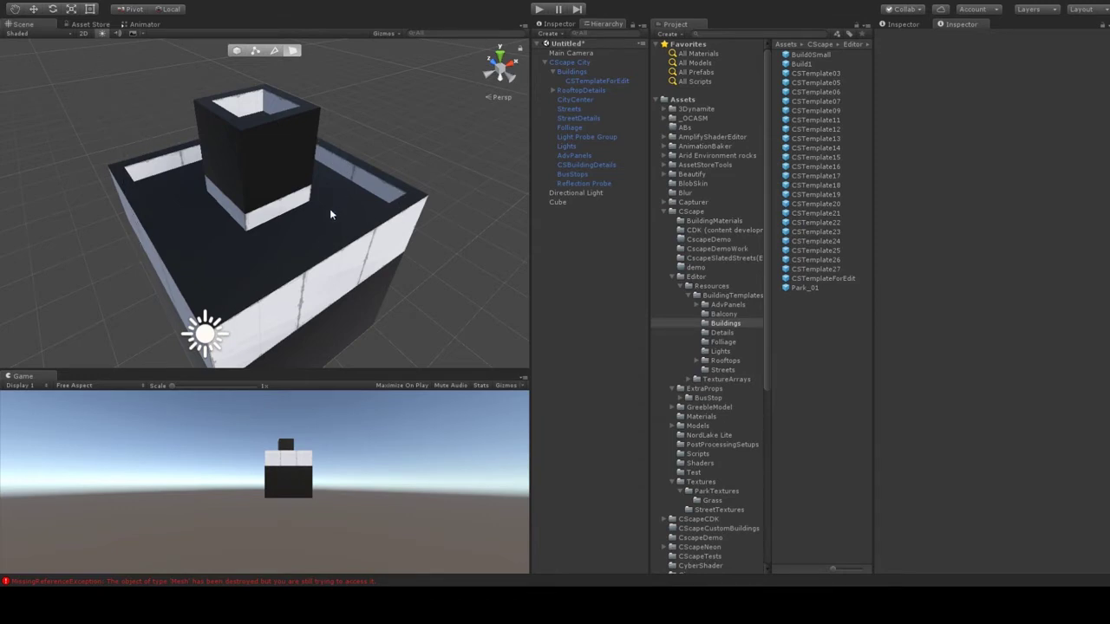
pyautogui.moveTo(330, 211)
pyautogui.mouseDown(button='middle')
pyautogui.moveTo(332, 180)
pyautogui.moveTo(334, 193)
pyautogui.mouseUp(button='middle')
pyautogui.moveTo(334, 193); pyautogui.dragTo(403, 177, button='right')
pyautogui.moveTo(291, 215); pyautogui.dragTo(325, 202, button='middle')
pyautogui.moveTo(230, 221); pyautogui.dragTo(298, 225, button='right')
pyautogui.scroll(-3, 298, 225)
pyautogui.moveTo(217, 204); pyautogui.dragTo(349, 234, button='middle')
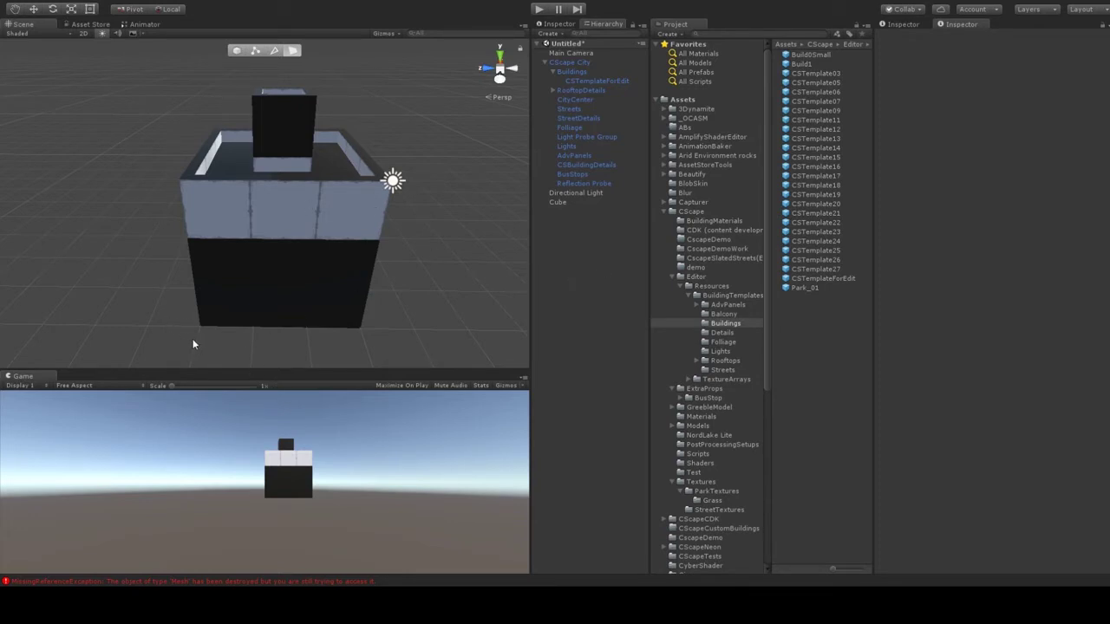
# Step: Collapse the CScape folder and open the CScapeCustomBuildings folder in the project assets
pyautogui.click(558, 202)
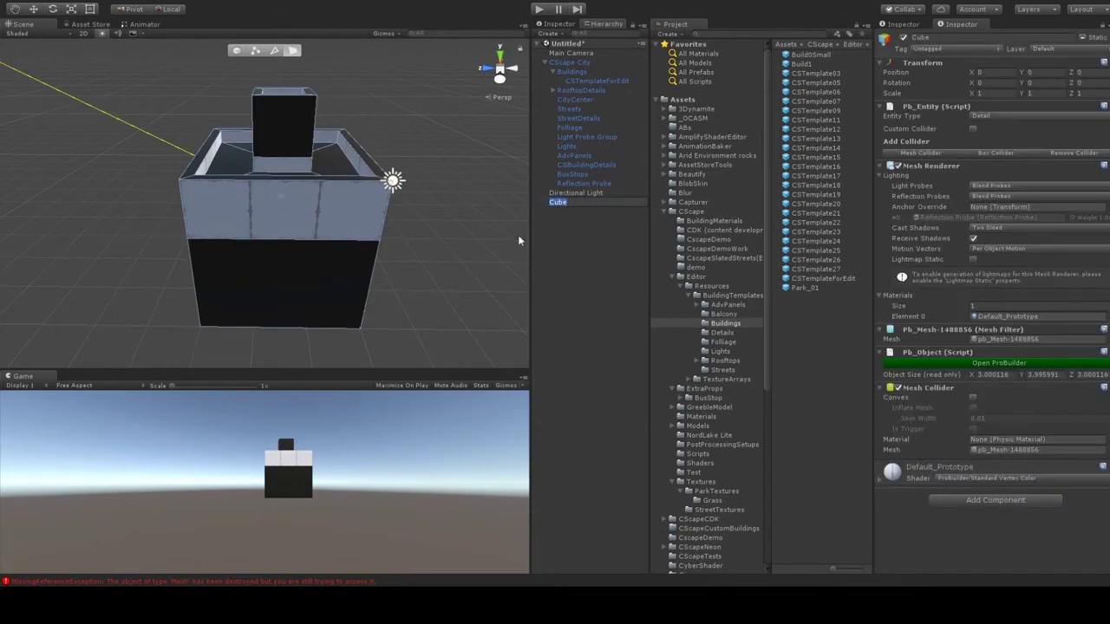
pyautogui.click(553, 249)
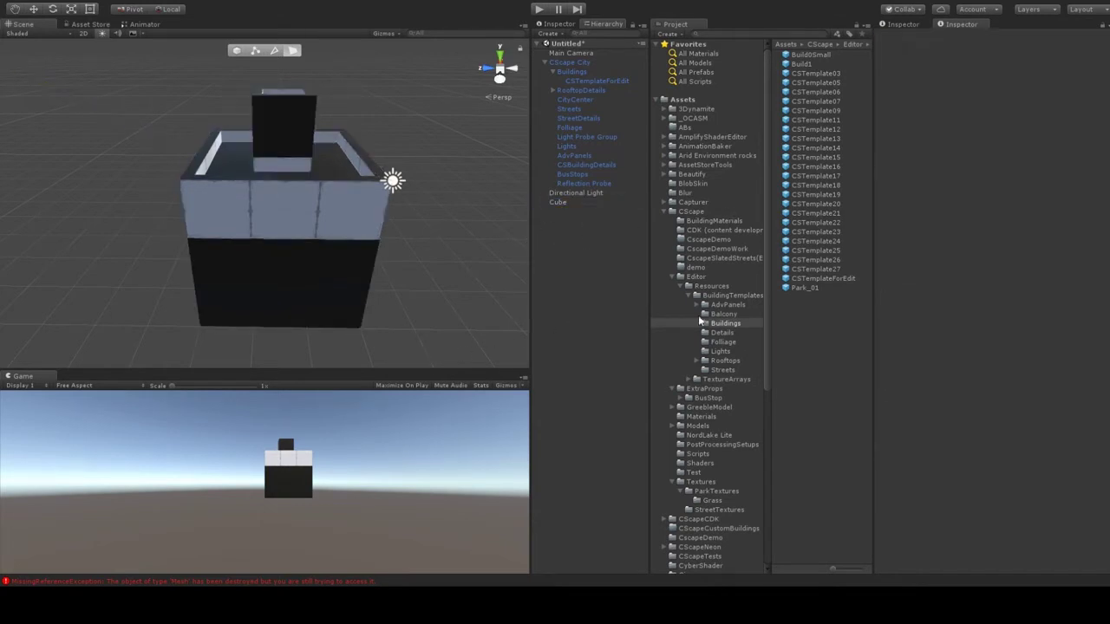
pyautogui.click(673, 213)
pyautogui.click(664, 212)
pyautogui.click(703, 222)
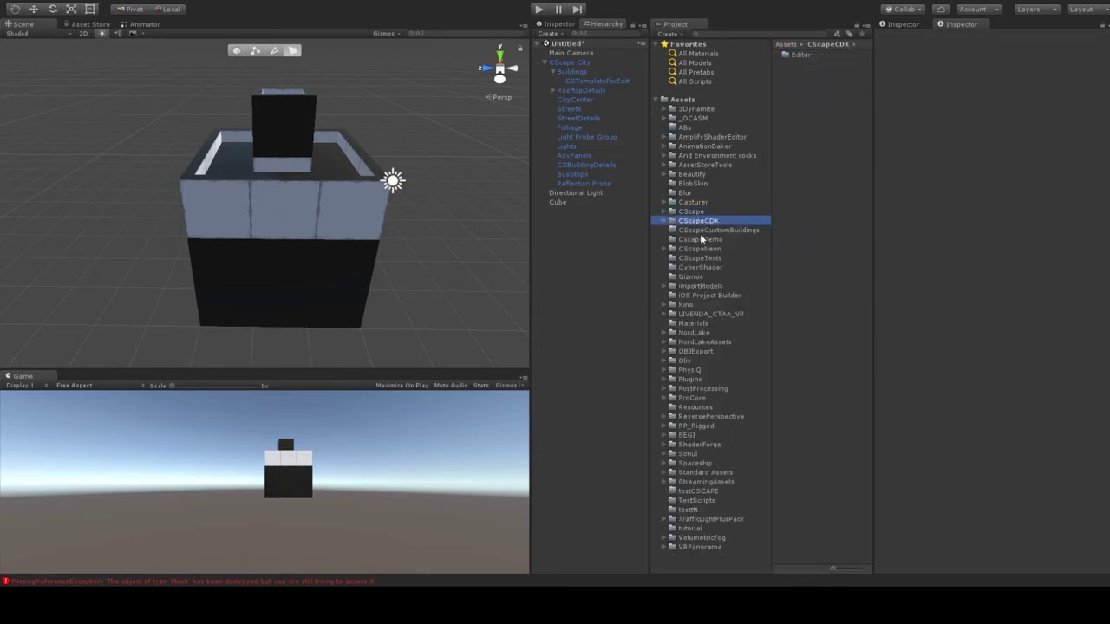
pyautogui.click(702, 231)
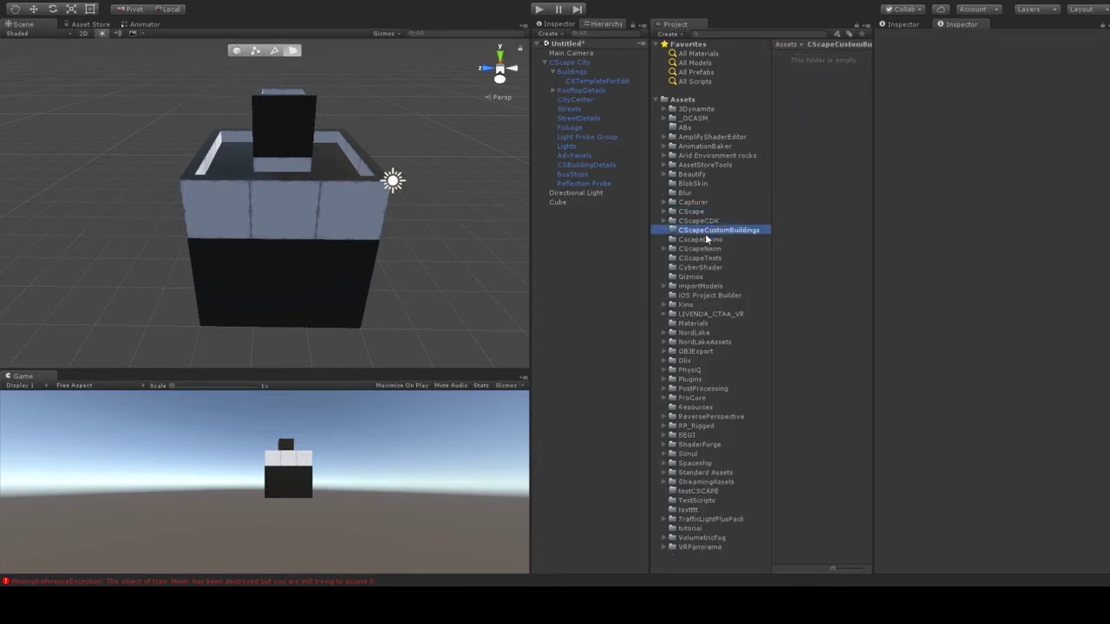
# Step: Export the Cube building as an asset into the CScapeCustomBuildings folder and delete the exported prefab, keeping only its mesh
pyautogui.click(561, 203)
pyautogui.click(494, 319)
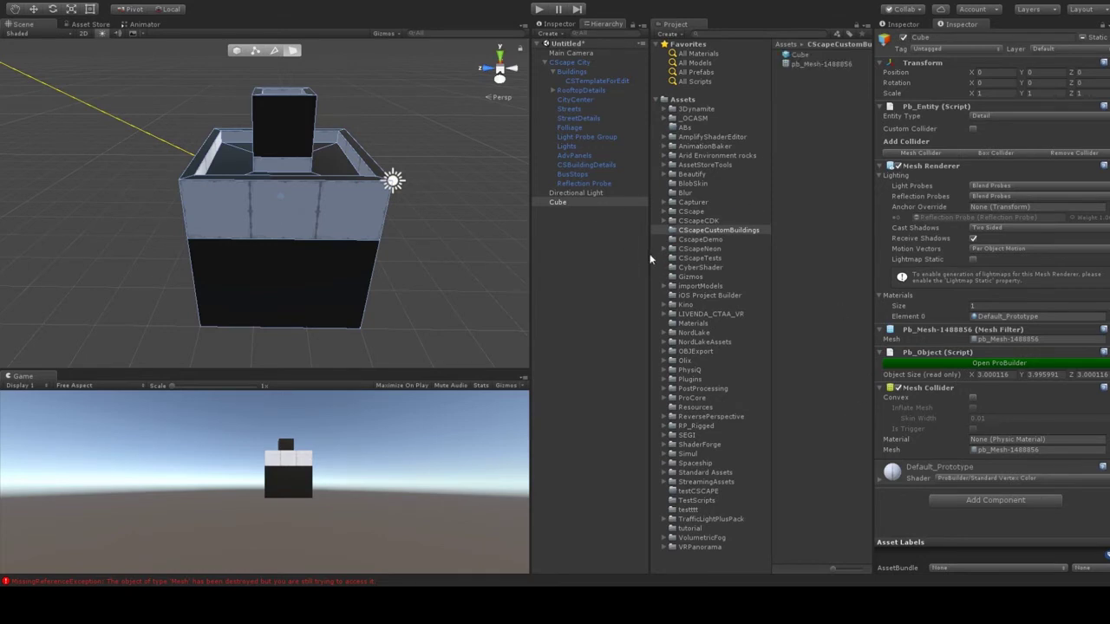
pyautogui.click(799, 55)
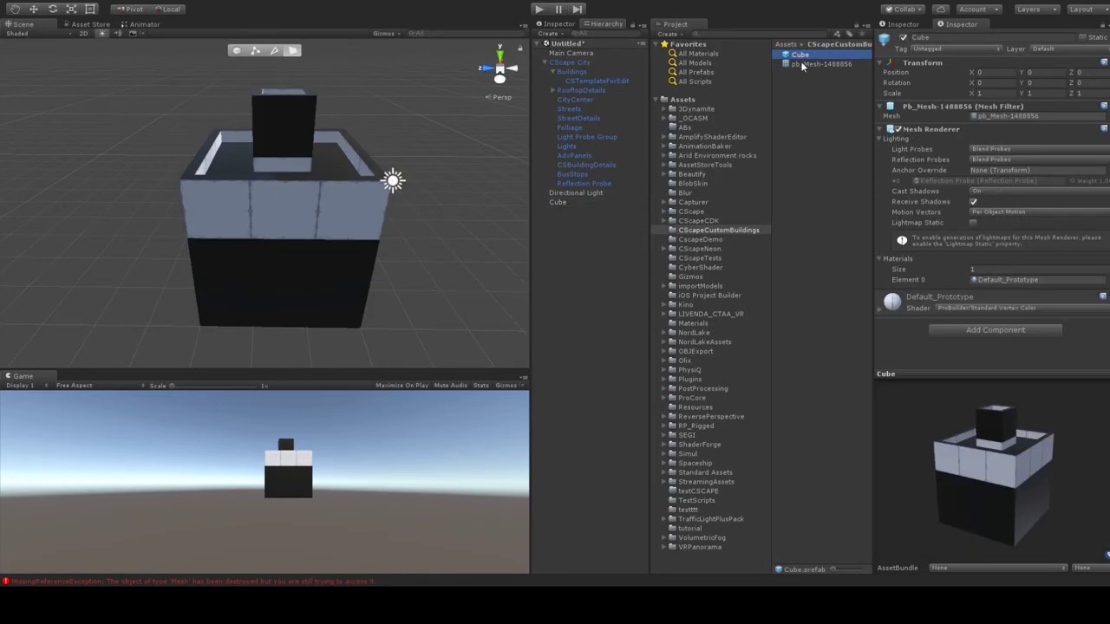
pyautogui.click(592, 309)
# Step: Rename the exported mesh asset as CScapeTemplate1
pyautogui.click(806, 54)
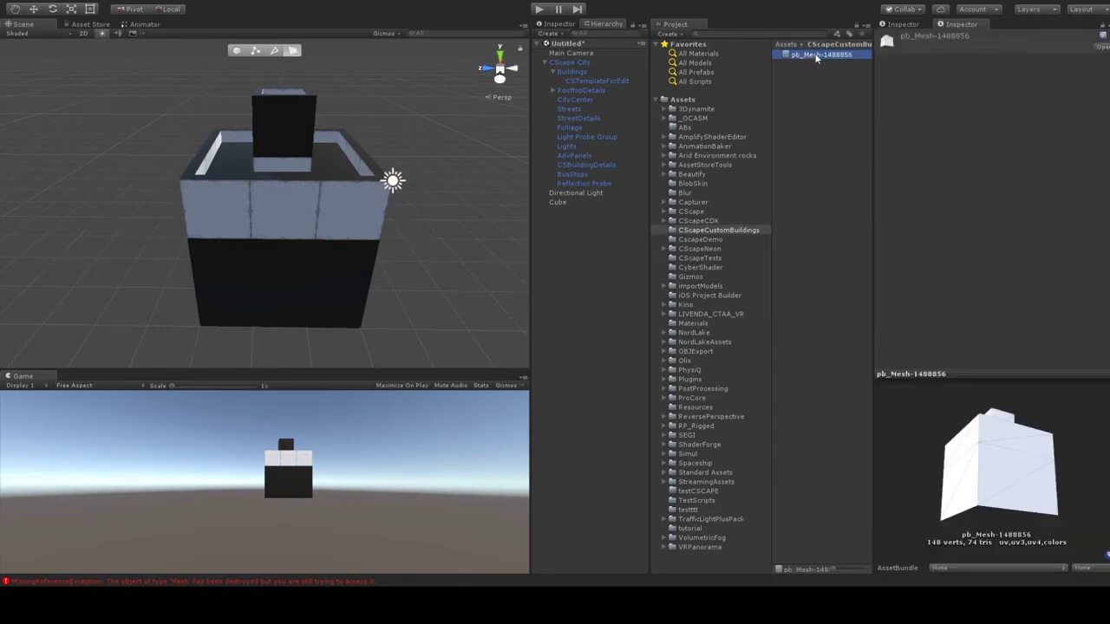
pyautogui.click(820, 54)
pyautogui.write('CScapeTemplate1')
pyautogui.press('Return')
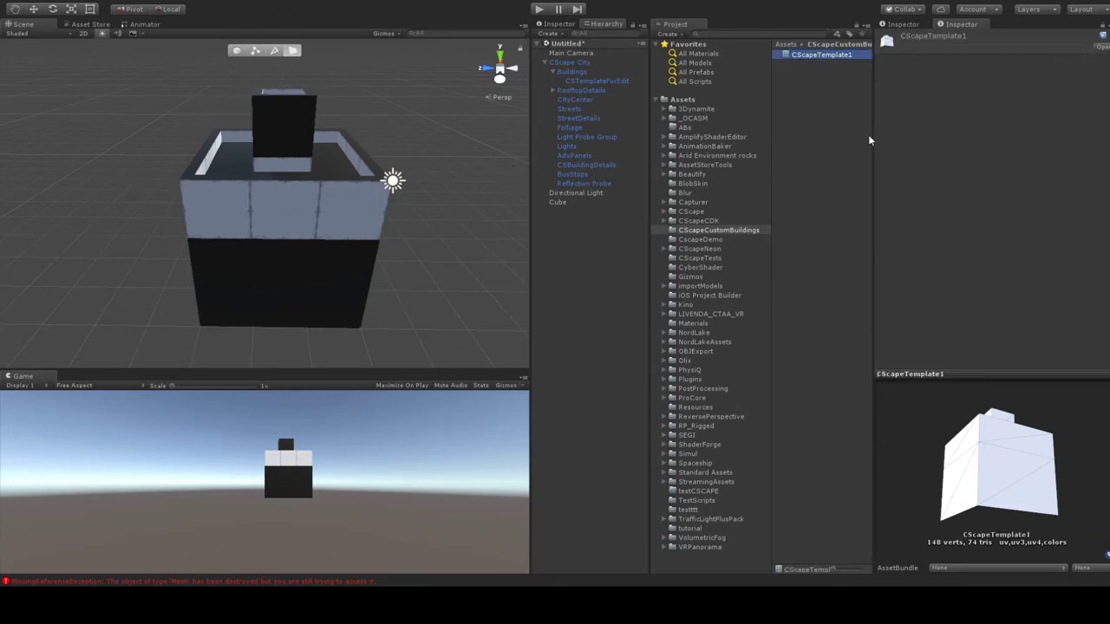
# Step: In CSTemplateForEdit's template configuration, set the mesh template to CScapeTemplate1 and update the mesh template
pyautogui.click(586, 80)
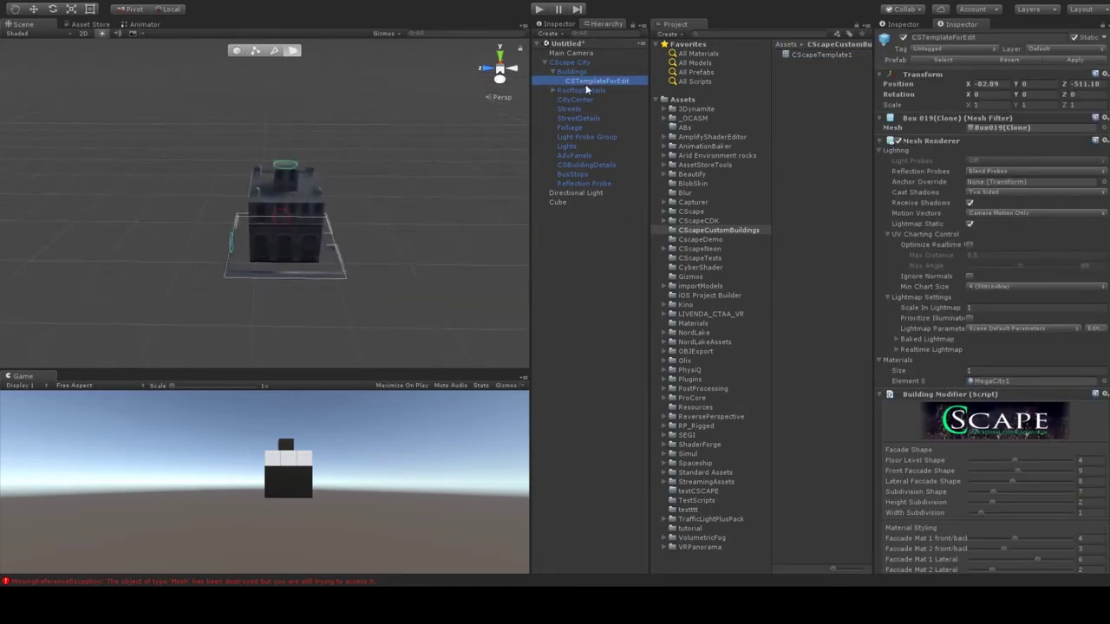
pyautogui.moveTo(322, 188)
pyautogui.mouseDown(button='right')
pyautogui.moveTo(332, 211)
pyautogui.moveTo(393, 210)
pyautogui.moveTo(309, 201)
pyautogui.mouseUp(button='right')
pyautogui.moveTo(310, 201); pyautogui.dragTo(109, 141, button='middle')
pyautogui.moveTo(109, 141); pyautogui.dragTo(368, 152, button='right')
pyautogui.moveTo(369, 152); pyautogui.dragTo(256, 158, button='middle')
pyautogui.scroll(-4, 930, 406)
pyautogui.scroll(-10, 930, 403)
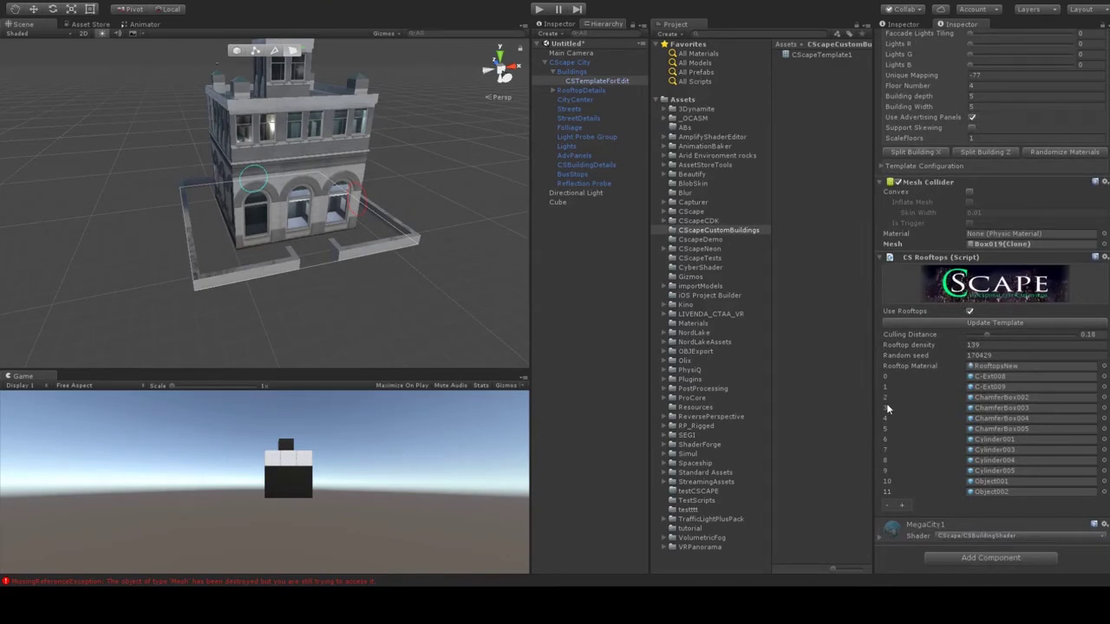
pyautogui.scroll(3, 901, 260)
pyautogui.click(885, 306)
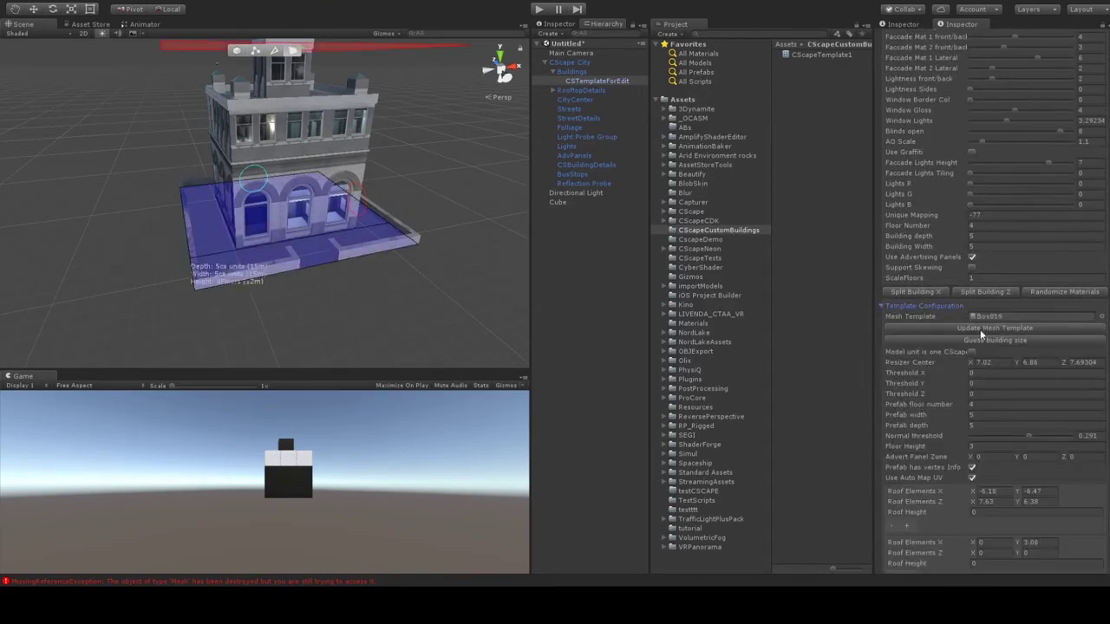
pyautogui.moveTo(804, 53); pyautogui.dragTo(1020, 319)
pyautogui.click(1003, 328)
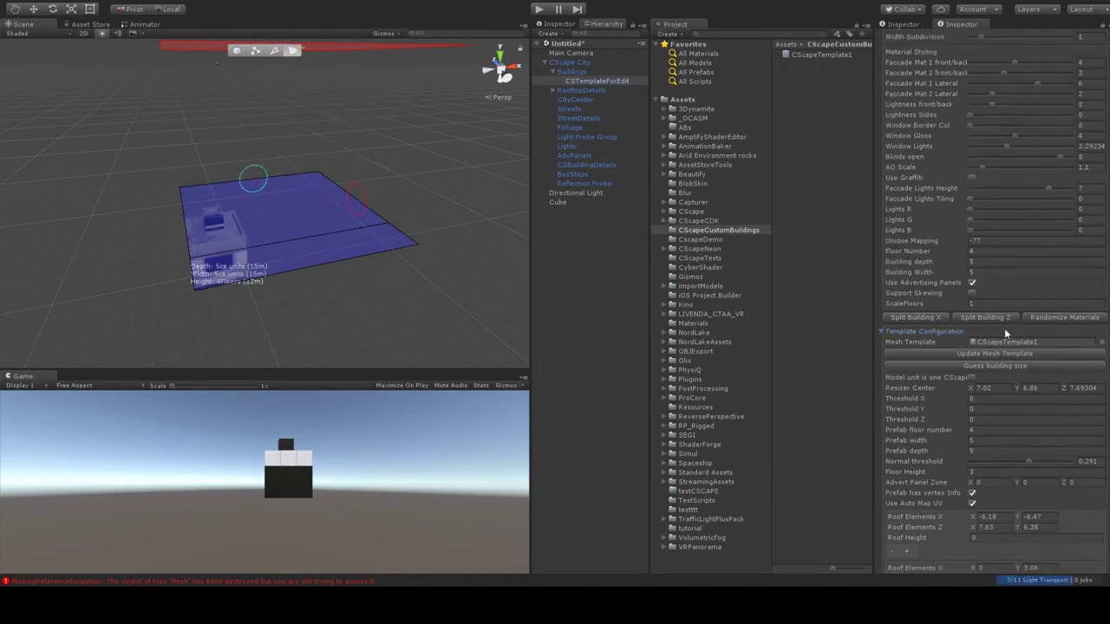
# Step: Examine how the new building mesh fits within the template's blue footprint area from several angles
pyautogui.scroll(5, 276, 263)
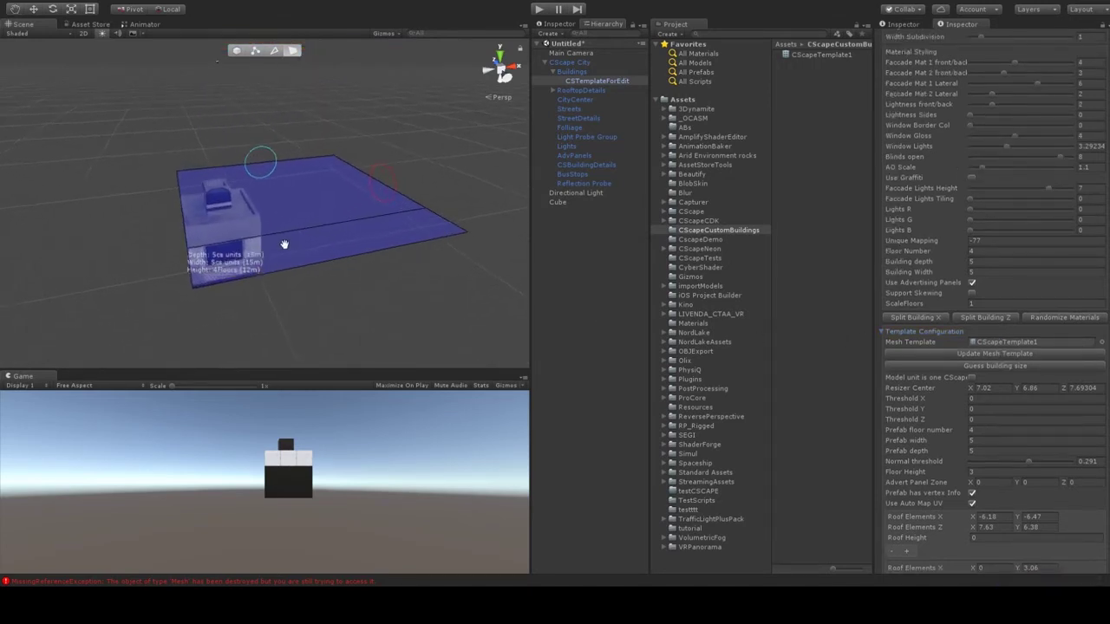
pyautogui.keyDown('alt'); pyautogui.moveTo(284, 245); pyautogui.dragTo(304, 233); pyautogui.keyUp('alt')
pyautogui.keyDown('alt'); pyautogui.moveTo(234, 226); pyautogui.dragTo(275, 211); pyautogui.keyUp('alt')
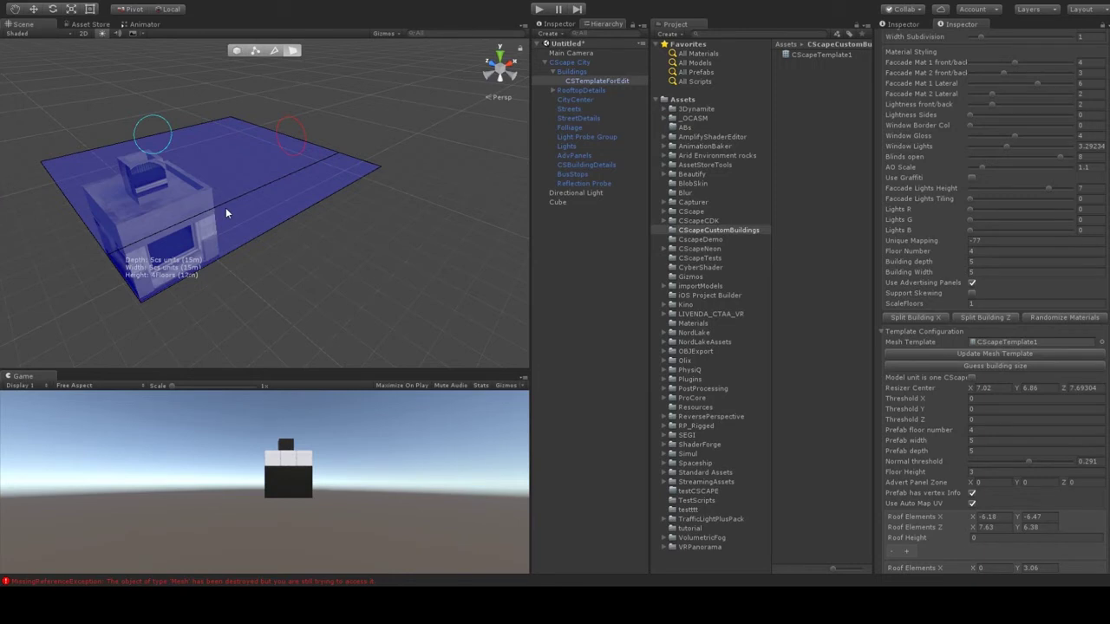
pyautogui.moveTo(324, 149); pyautogui.dragTo(317, 176, button='middle')
pyautogui.scroll(-3, 248, 227)
pyautogui.moveTo(235, 233); pyautogui.dragTo(229, 210, button='middle')
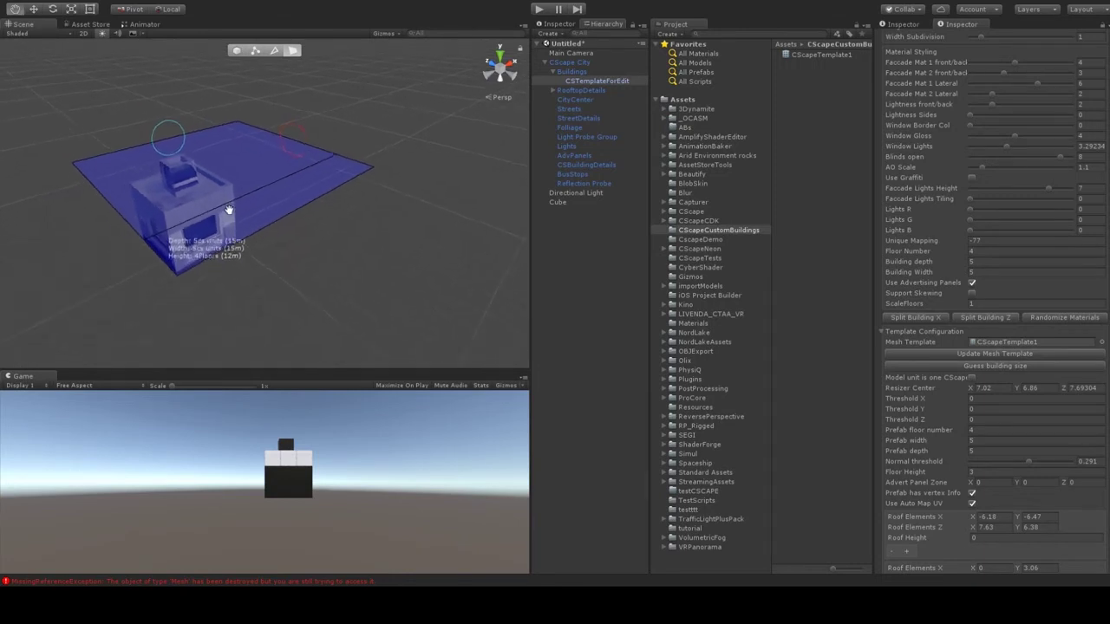
pyautogui.scroll(3, 233, 208)
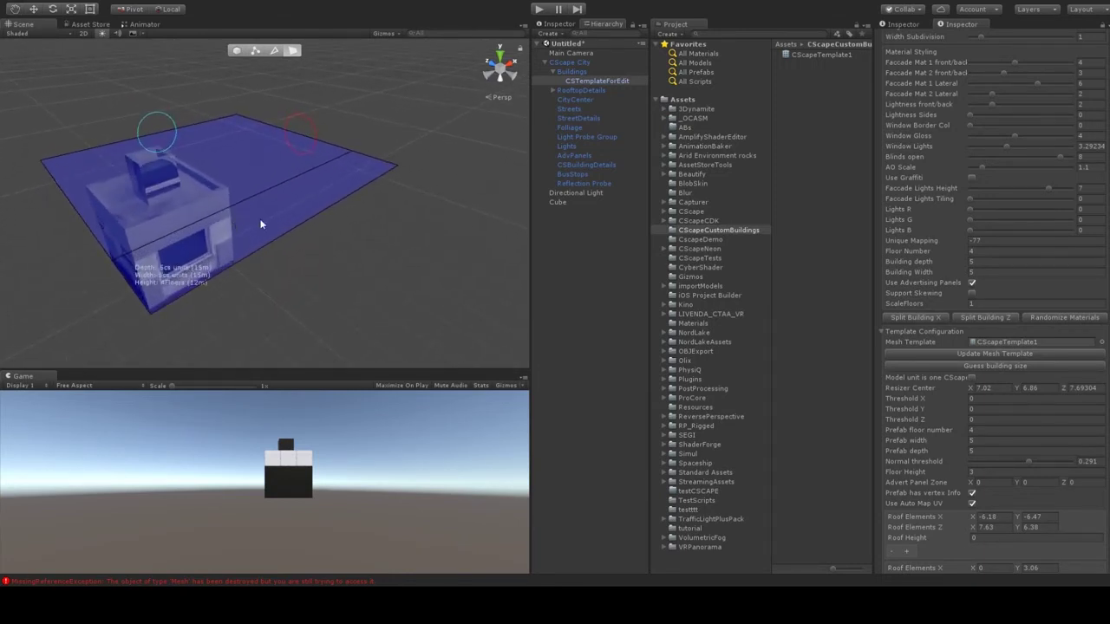
pyautogui.moveTo(261, 223); pyautogui.dragTo(201, 215, button='right')
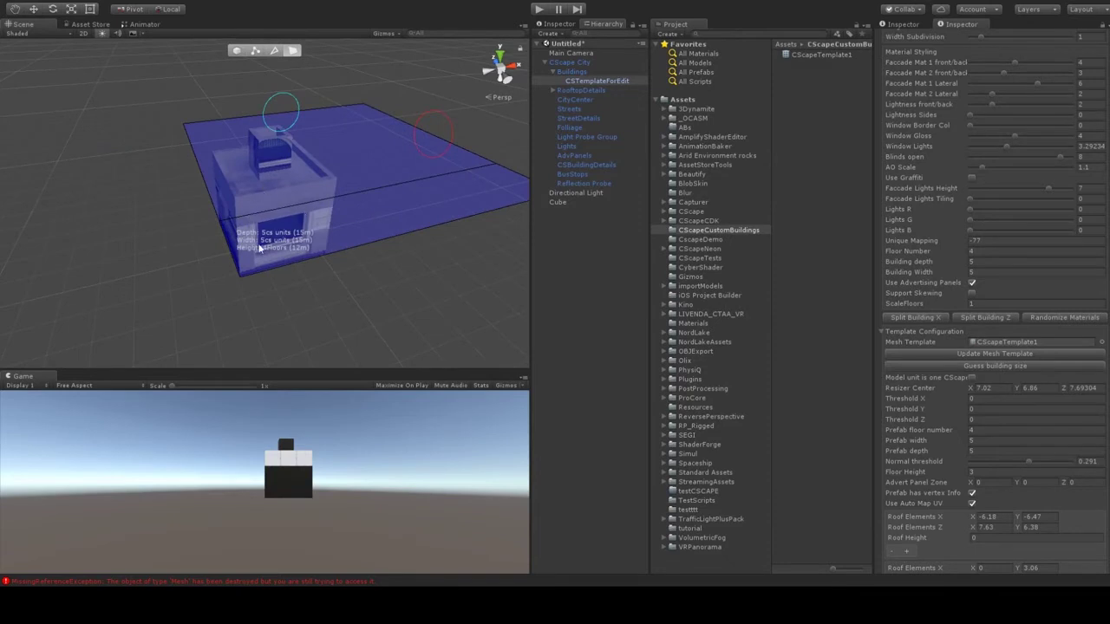
pyautogui.moveTo(258, 248)
pyautogui.mouseDown(button='middle')
pyautogui.moveTo(235, 230)
pyautogui.moveTo(214, 252)
pyautogui.moveTo(261, 252)
pyautogui.mouseUp(button='middle')
pyautogui.scroll(-5, 231, 251)
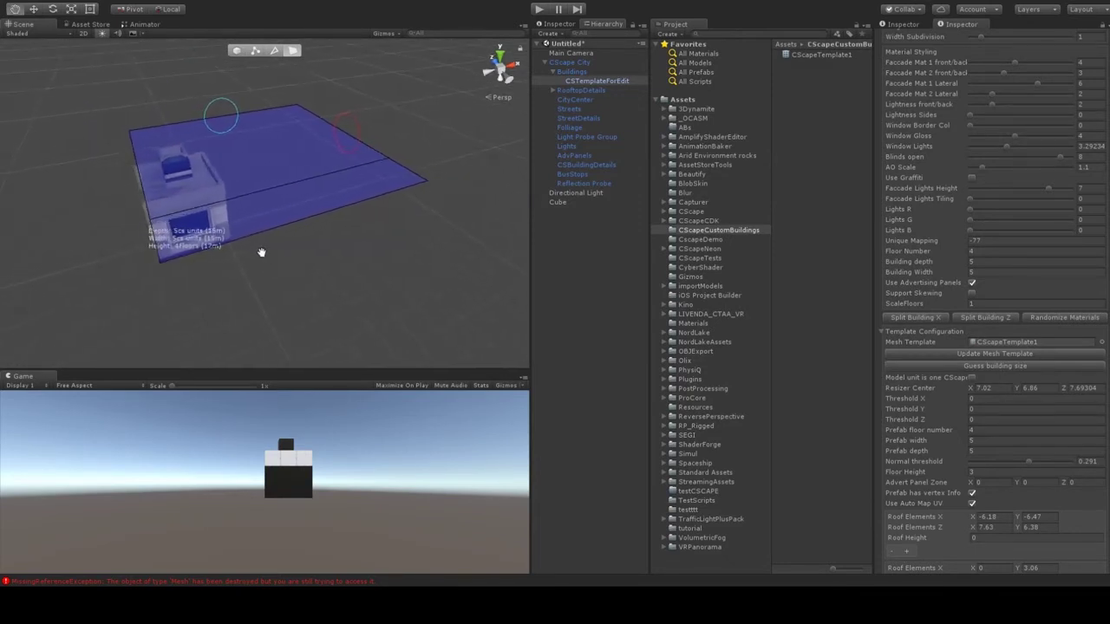
# Step: Widen the inspector, enable Model unit is one CScape Unit for the template, and update the mesh template
pyautogui.scroll(8, 265, 253)
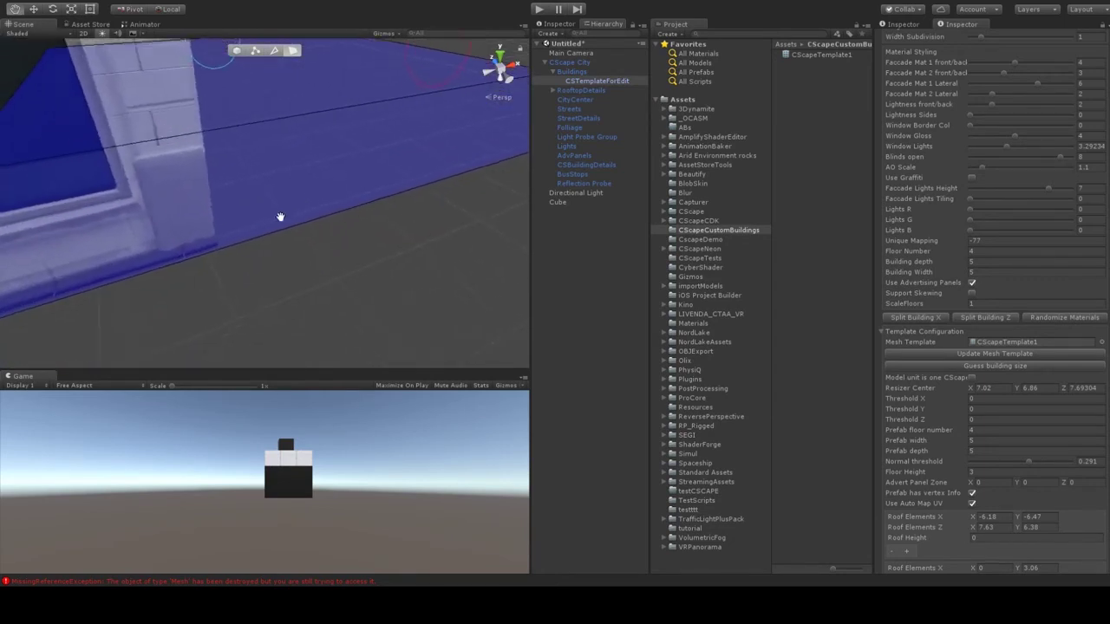
pyautogui.scroll(-5, 303, 206)
pyautogui.scroll(5, 301, 206)
pyautogui.scroll(-5, 300, 207)
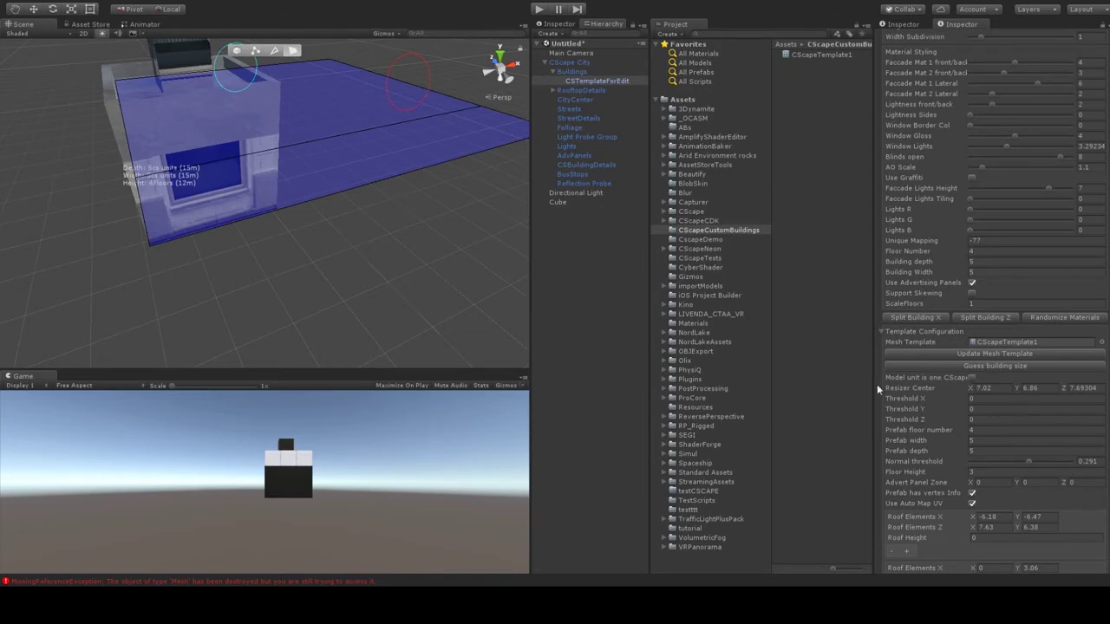
pyautogui.moveTo(874, 385); pyautogui.dragTo(819, 387)
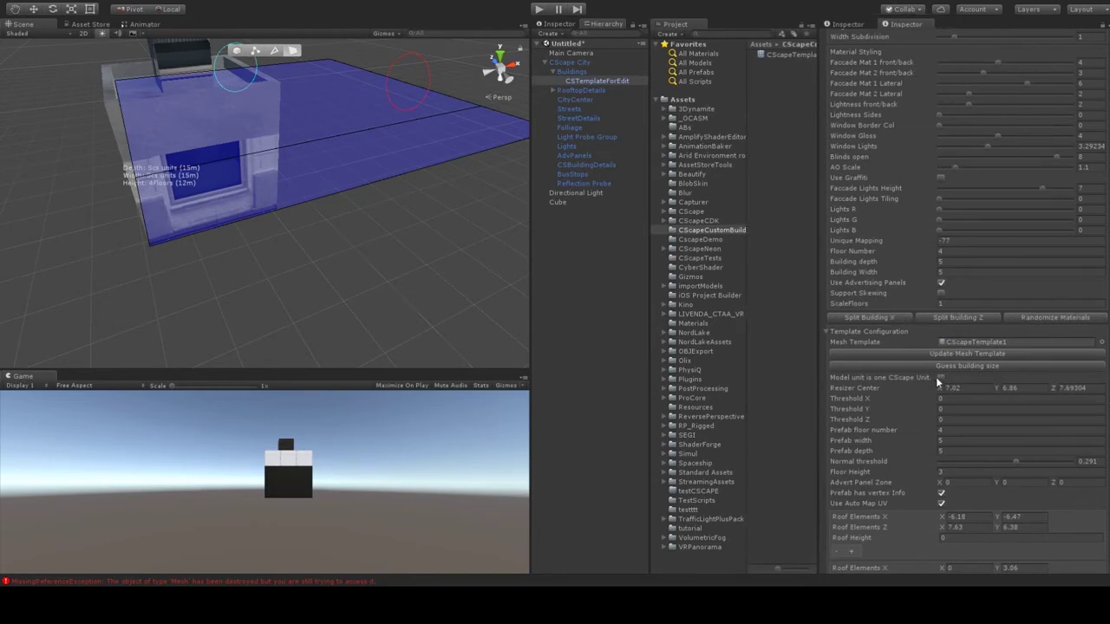
pyautogui.click(940, 379)
pyautogui.click(958, 353)
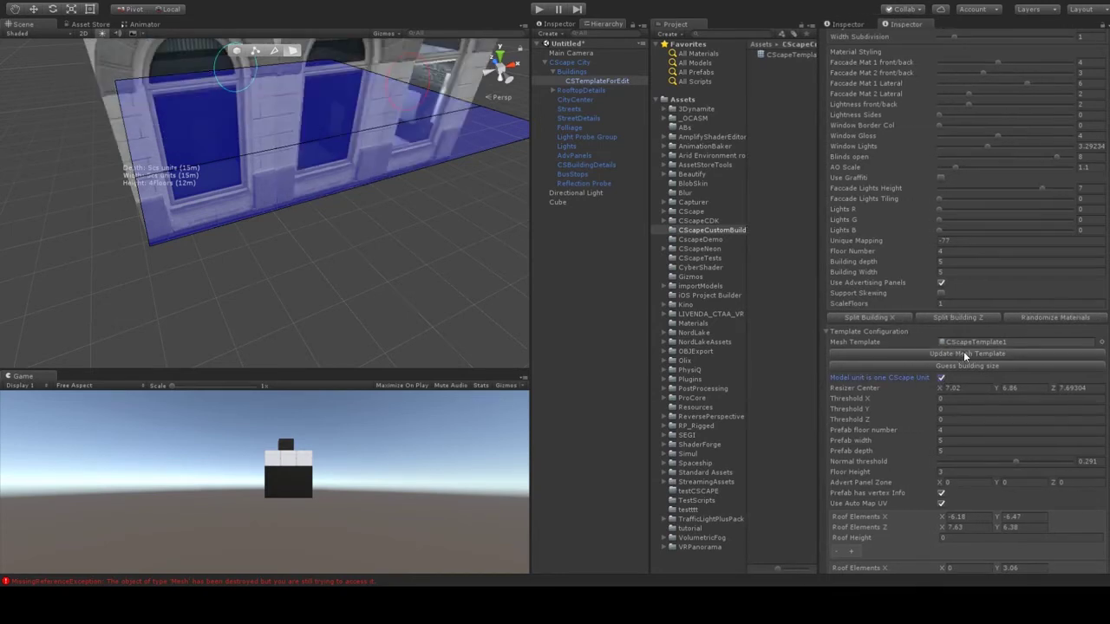
# Step: Examine the rescaled building mesh against the blue footprint area from several angles
pyautogui.scroll(-2, 297, 197)
pyautogui.scroll(-3, 297, 198)
pyautogui.moveTo(288, 160); pyautogui.dragTo(297, 230, button='middle')
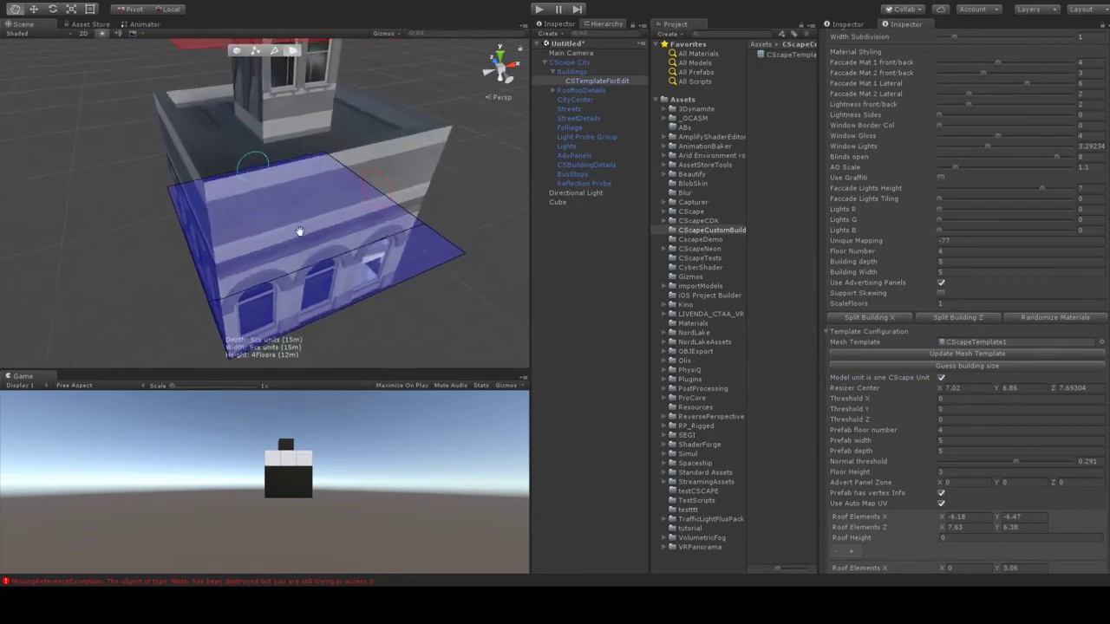
pyautogui.keyDown('alt'); pyautogui.moveTo(297, 230); pyautogui.dragTo(298, 205); pyautogui.keyUp('alt')
pyautogui.scroll(-3, 274, 206)
pyautogui.keyDown('alt'); pyautogui.moveTo(228, 223); pyautogui.dragTo(242, 216); pyautogui.keyUp('alt')
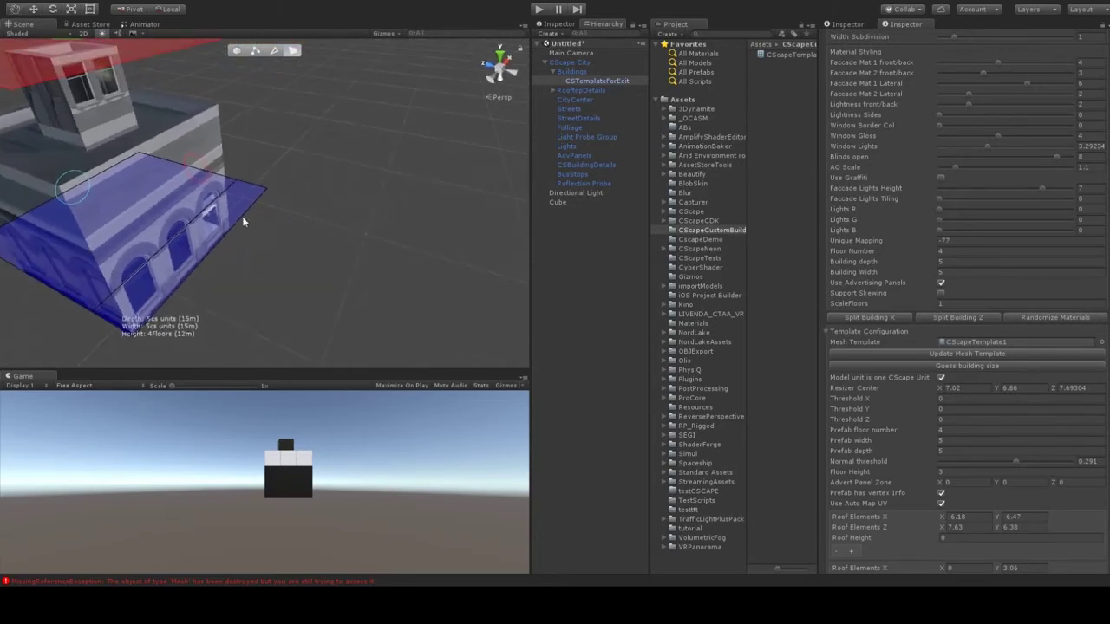
pyautogui.moveTo(242, 216); pyautogui.dragTo(496, 187, button='middle')
pyautogui.keyDown('alt'); pyautogui.moveTo(496, 187); pyautogui.dragTo(422, 184); pyautogui.keyUp('alt')
pyautogui.moveTo(422, 183); pyautogui.dragTo(278, 189, button='middle')
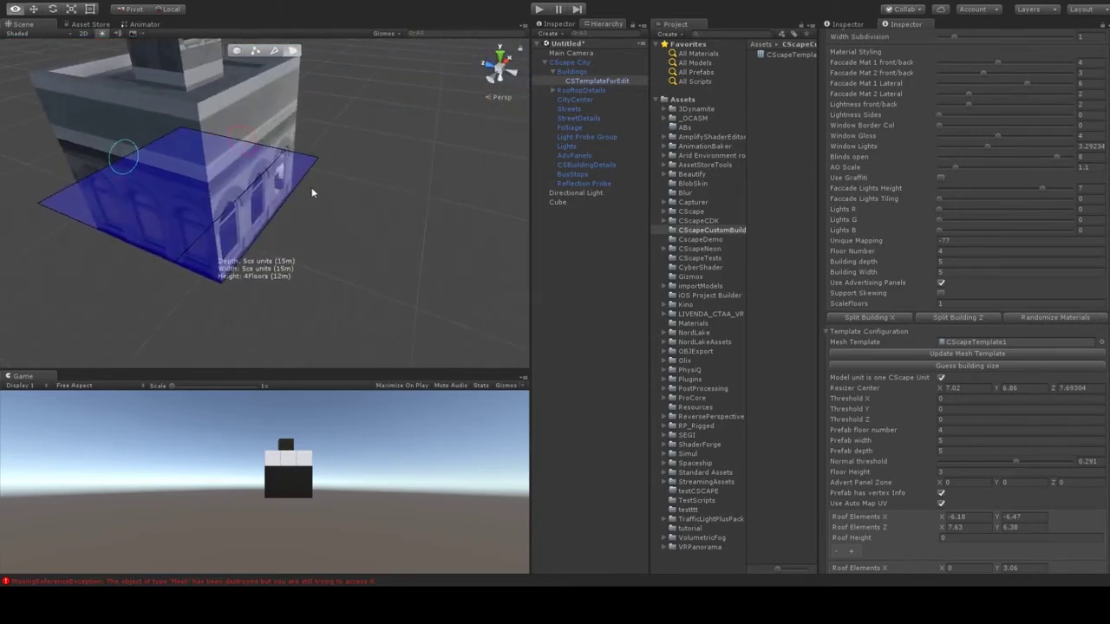
pyautogui.keyDown('alt'); pyautogui.moveTo(312, 191); pyautogui.dragTo(199, 202); pyautogui.keyUp('alt')
pyautogui.keyDown('alt'); pyautogui.moveTo(344, 180); pyautogui.dragTo(271, 177); pyautogui.keyUp('alt')
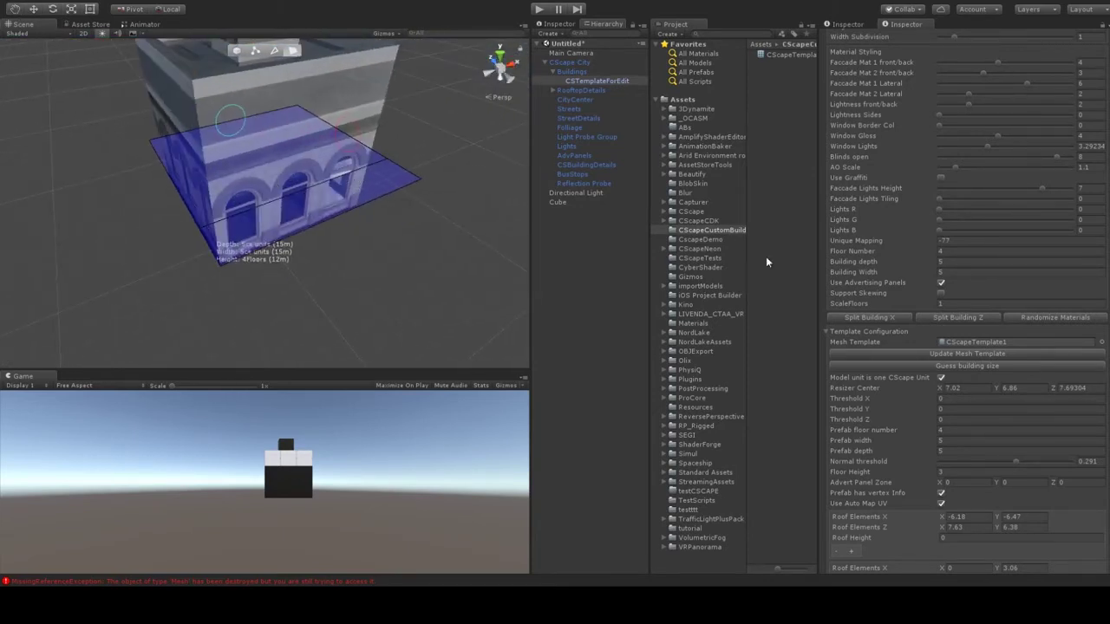
# Step: Guess the template's building size automatically from the CScapeTemplate1 mesh
pyautogui.click(958, 366)
pyautogui.moveTo(340, 150); pyautogui.dragTo(255, 149, button='middle')
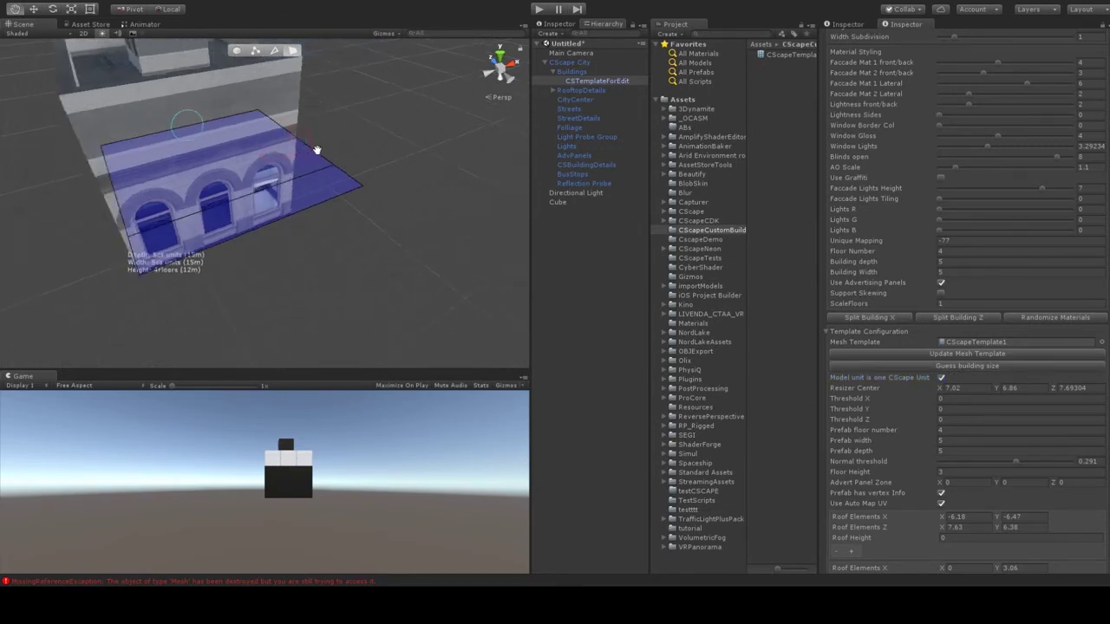
pyautogui.moveTo(274, 147); pyautogui.dragTo(248, 154)
pyautogui.moveTo(230, 168); pyautogui.dragTo(301, 172, button='right')
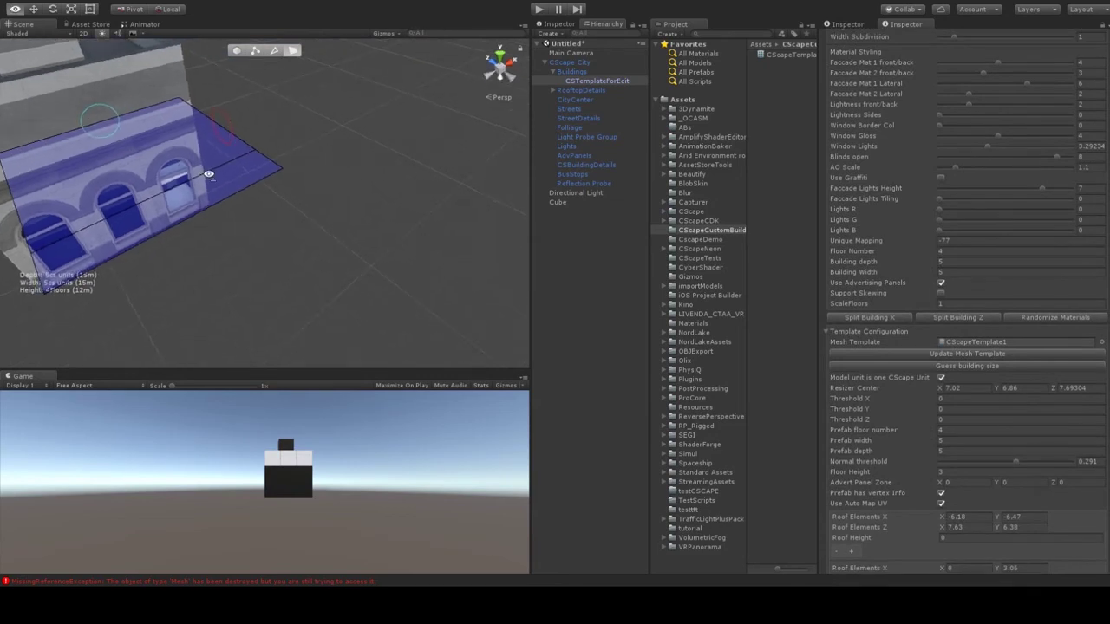
pyautogui.scroll(-6, 301, 172)
pyautogui.moveTo(238, 172); pyautogui.dragTo(320, 149, button='middle')
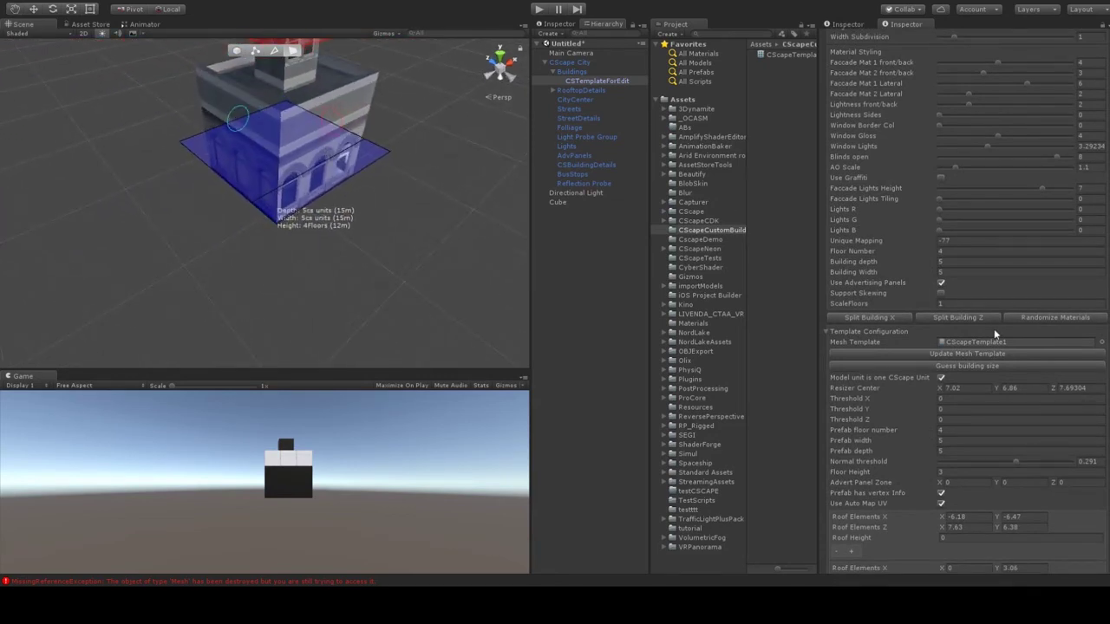
pyautogui.click(966, 365)
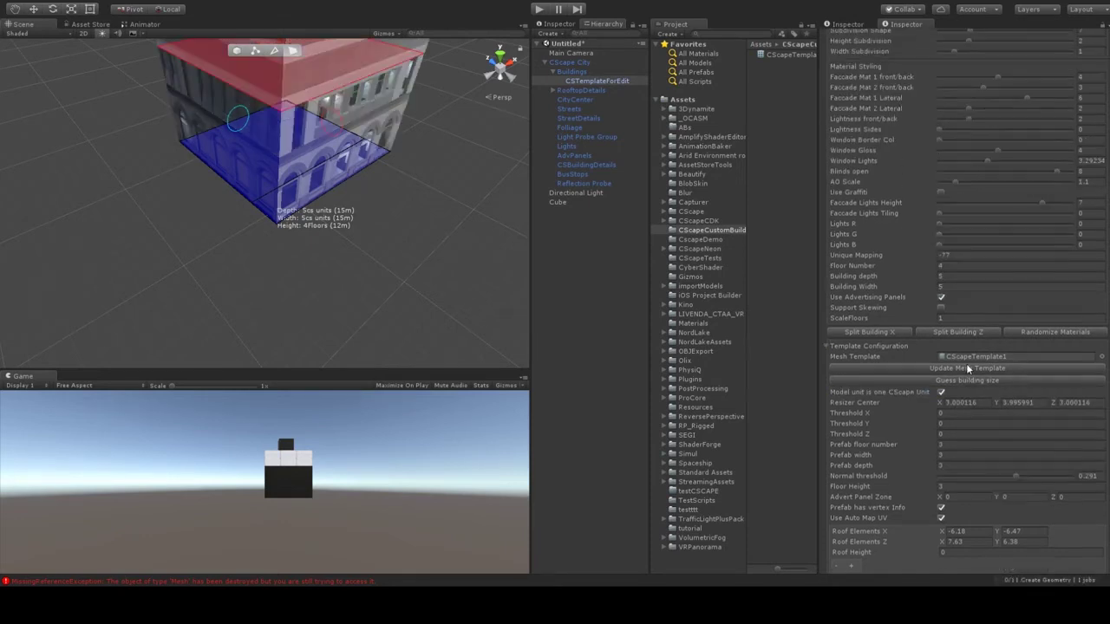
# Step: Shrink the building to 3 units deep, 3 units wide and 3 floors high using its scene handles
pyautogui.scroll(1, 864, 344)
pyautogui.moveTo(291, 88); pyautogui.dragTo(229, 123, button='middle')
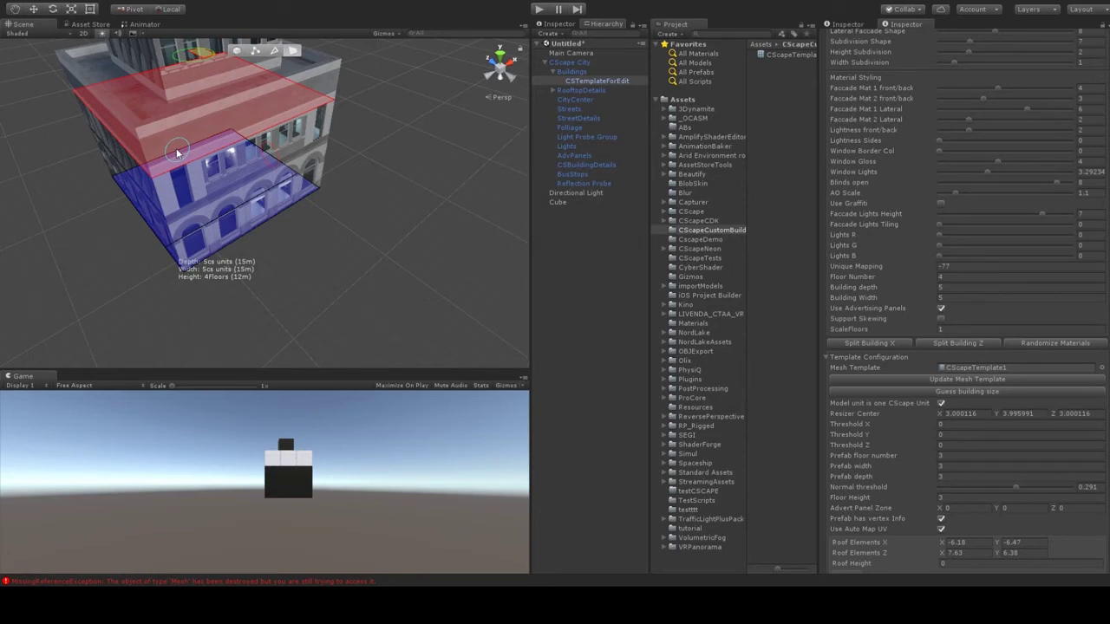
pyautogui.moveTo(176, 153); pyautogui.dragTo(147, 164)
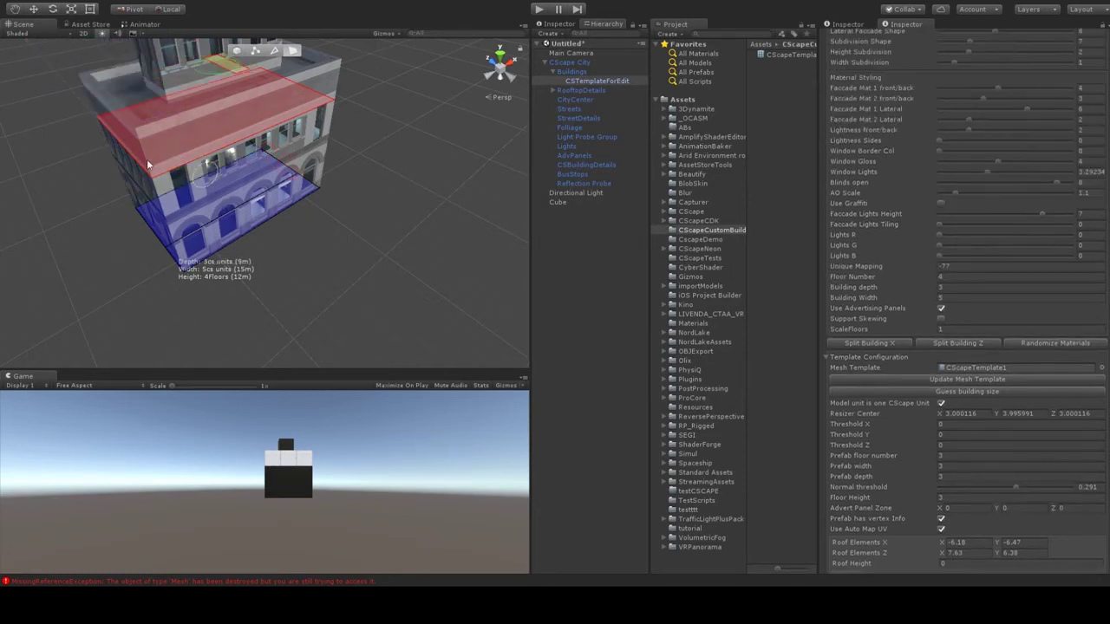
pyautogui.moveTo(294, 166); pyautogui.dragTo(215, 186)
pyautogui.moveTo(322, 152); pyautogui.dragTo(287, 138, button='right')
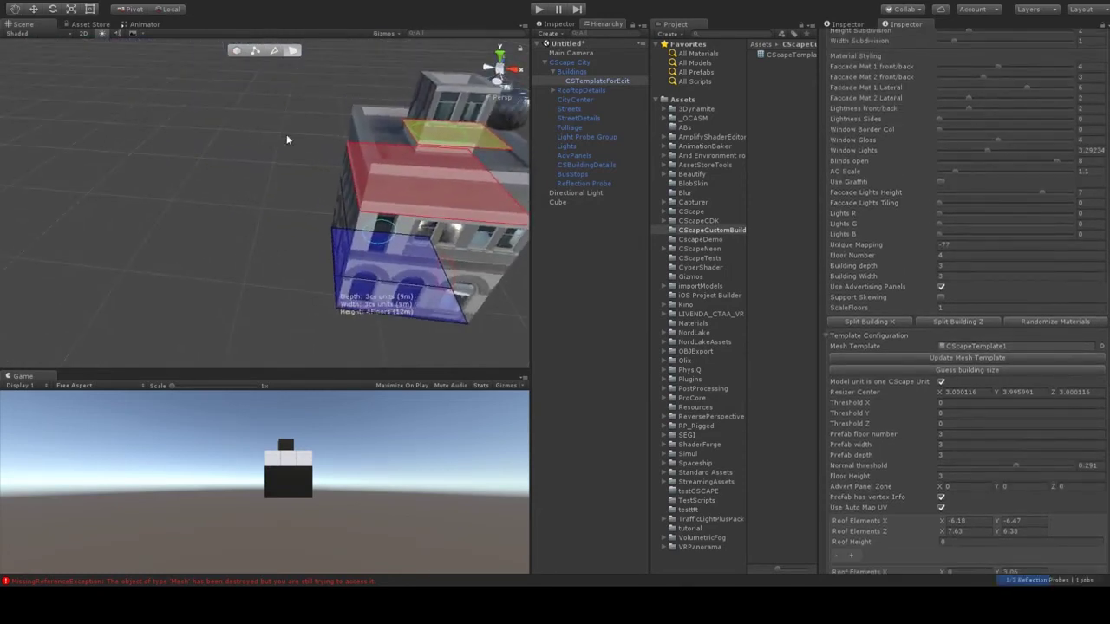
pyautogui.scroll(-4, 295, 141)
pyautogui.moveTo(315, 147); pyautogui.dragTo(254, 139, button='middle')
pyautogui.moveTo(262, 126); pyautogui.dragTo(260, 149)
pyautogui.moveTo(260, 149); pyautogui.dragTo(285, 116, button='right')
# Step: Examine the red roof plane against the shrunken building's roof and rerun the building size guess
pyautogui.moveTo(216, 239); pyautogui.dragTo(323, 132, button='middle')
pyautogui.scroll(4, 288, 127)
pyautogui.moveTo(287, 127); pyautogui.dragTo(338, 189, button='right')
pyautogui.moveTo(218, 90); pyautogui.dragTo(286, 173, button='middle')
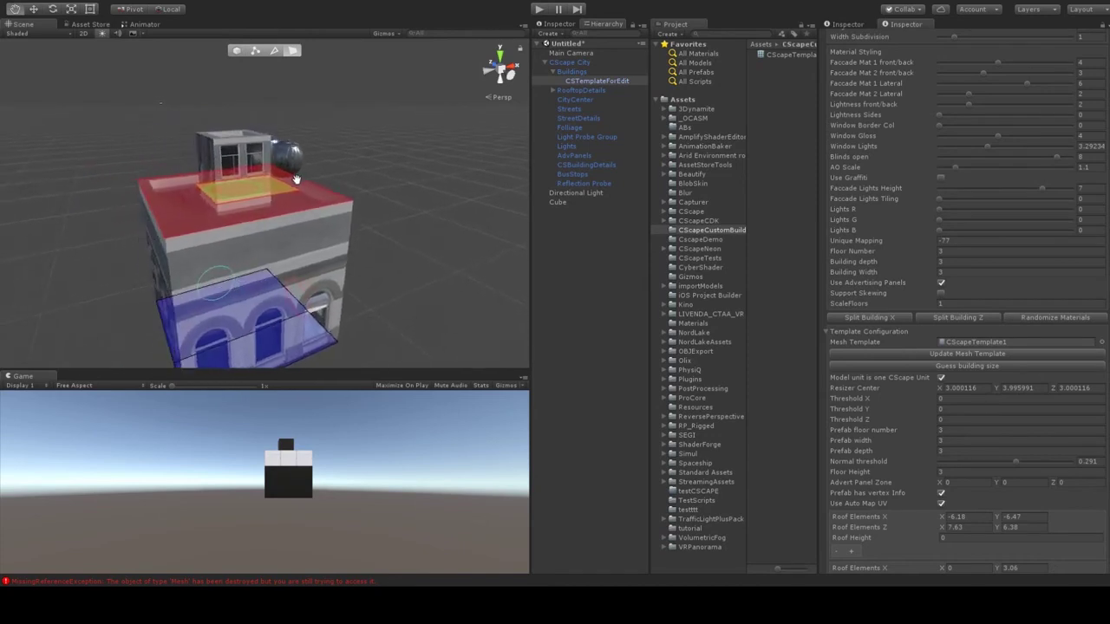
pyautogui.moveTo(286, 174); pyautogui.dragTo(185, 126, button='right')
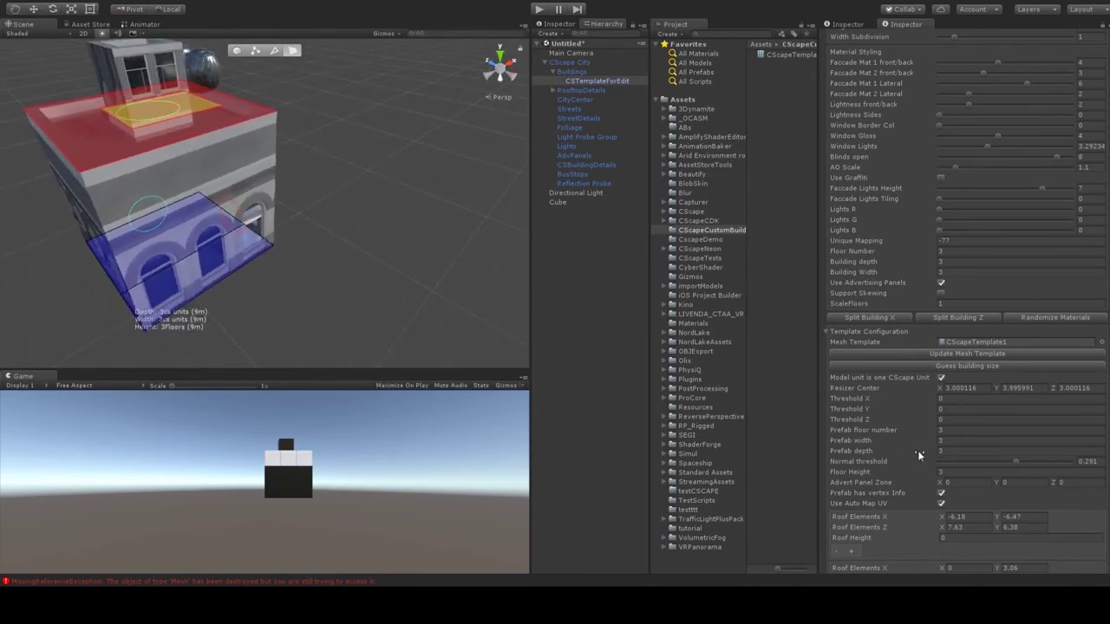
pyautogui.moveTo(292, 187); pyautogui.dragTo(308, 170, button='middle')
pyautogui.click(950, 368)
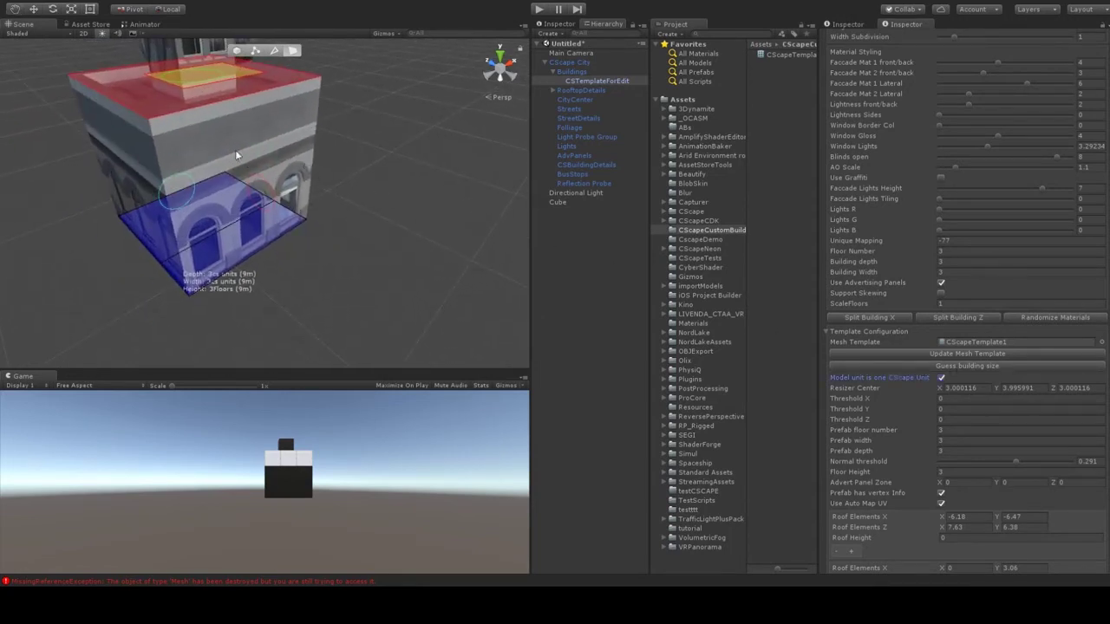
# Step: Stretch the building to 7 units wide and 7 units deep to test how its facade repeats
pyautogui.moveTo(235, 156); pyautogui.dragTo(193, 125, button='middle')
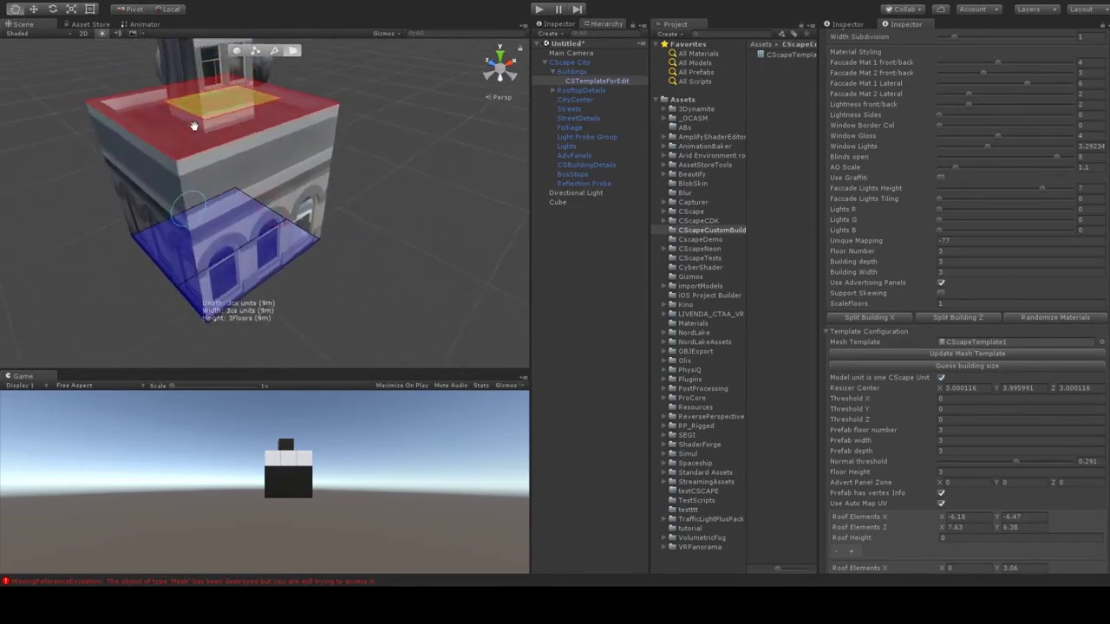
pyautogui.scroll(-3, 192, 130)
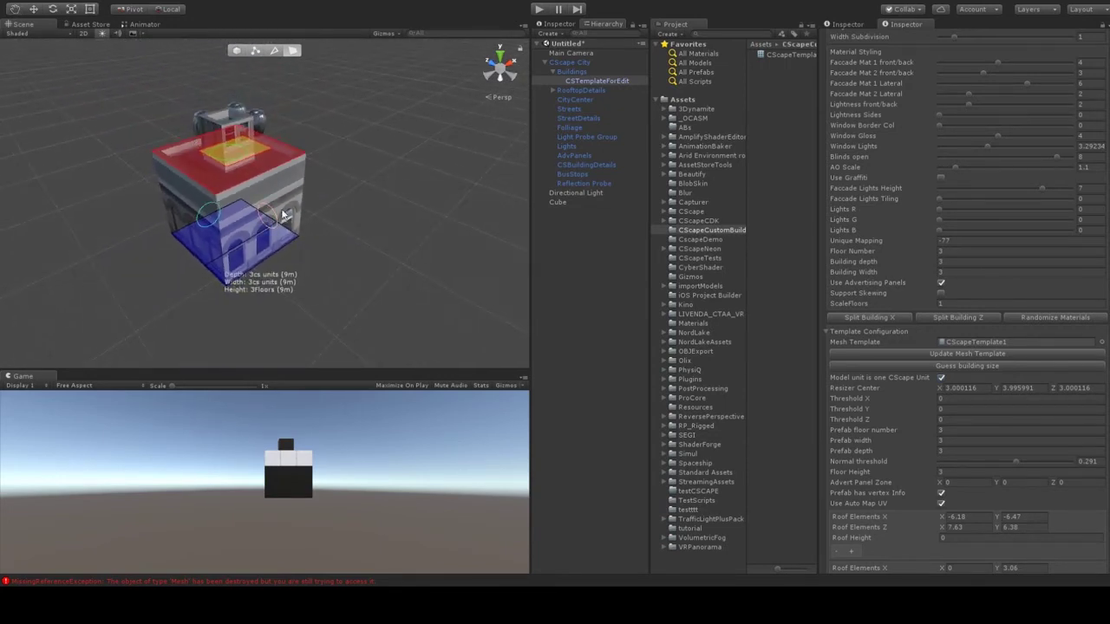
pyautogui.moveTo(284, 215); pyautogui.dragTo(334, 180)
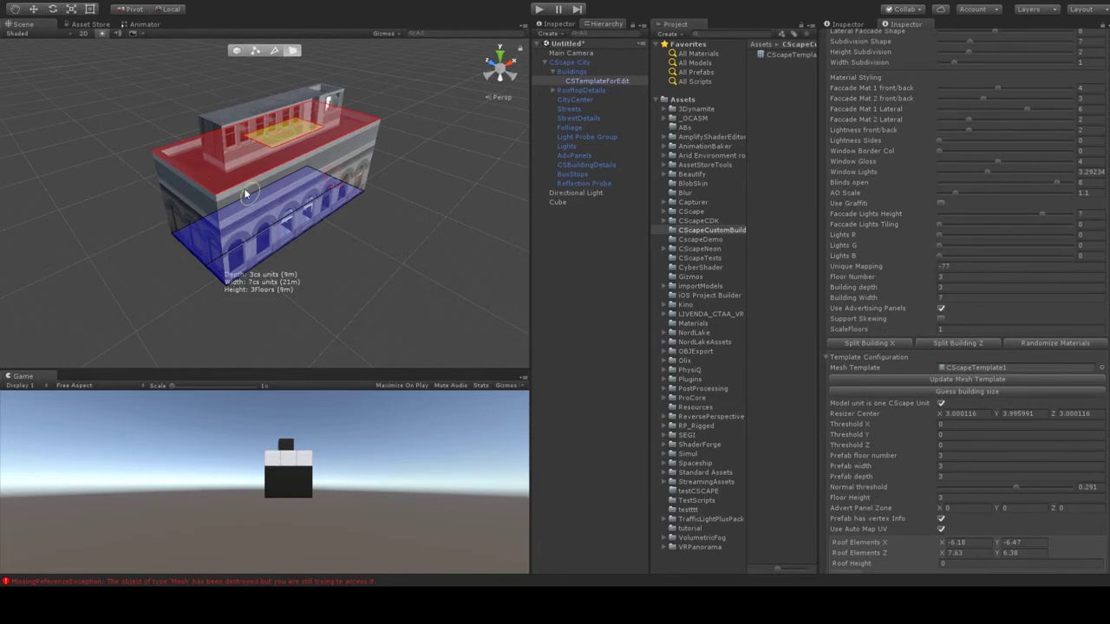
pyautogui.moveTo(169, 114); pyautogui.dragTo(168, 109)
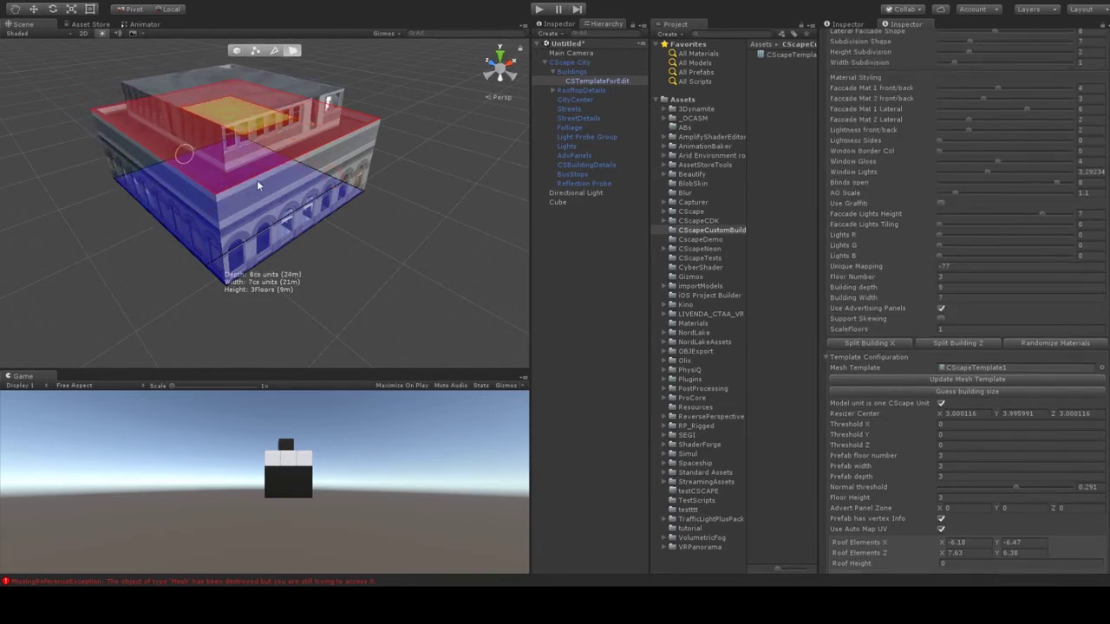
pyautogui.scroll(3, 234, 163)
pyautogui.moveTo(245, 145); pyautogui.dragTo(250, 176, button='middle')
pyautogui.keyDown('alt'); pyautogui.moveTo(251, 176); pyautogui.dragTo(263, 156); pyautogui.keyUp('alt')
pyautogui.moveTo(263, 156); pyautogui.dragTo(264, 176, button='middle')
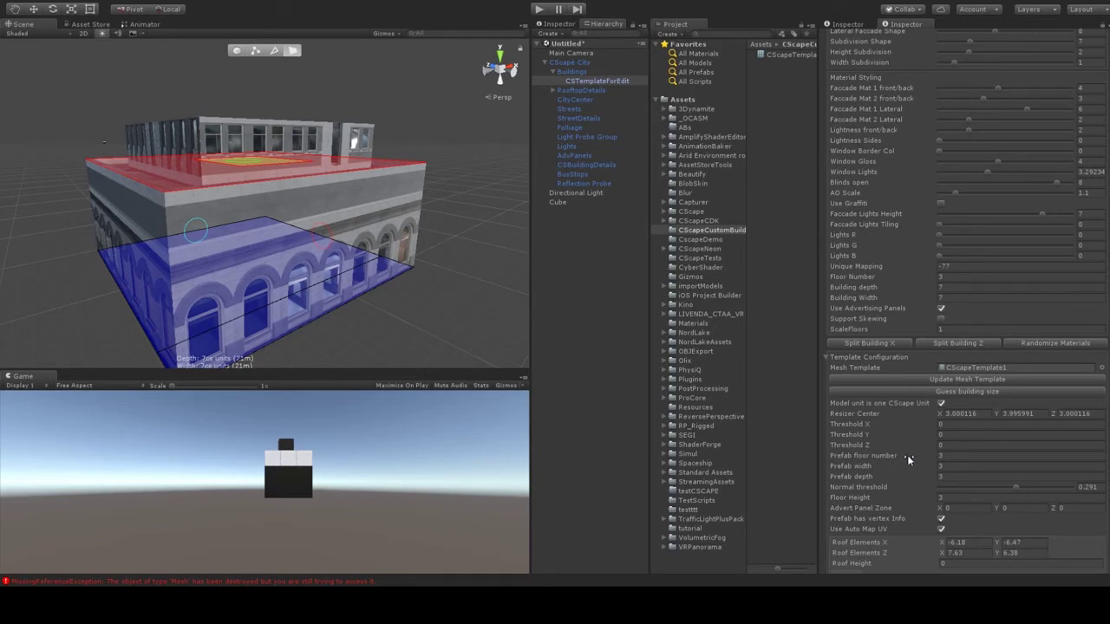
# Step: Set the template's prefab floor number to 4 and reselect the building
pyautogui.click(954, 453)
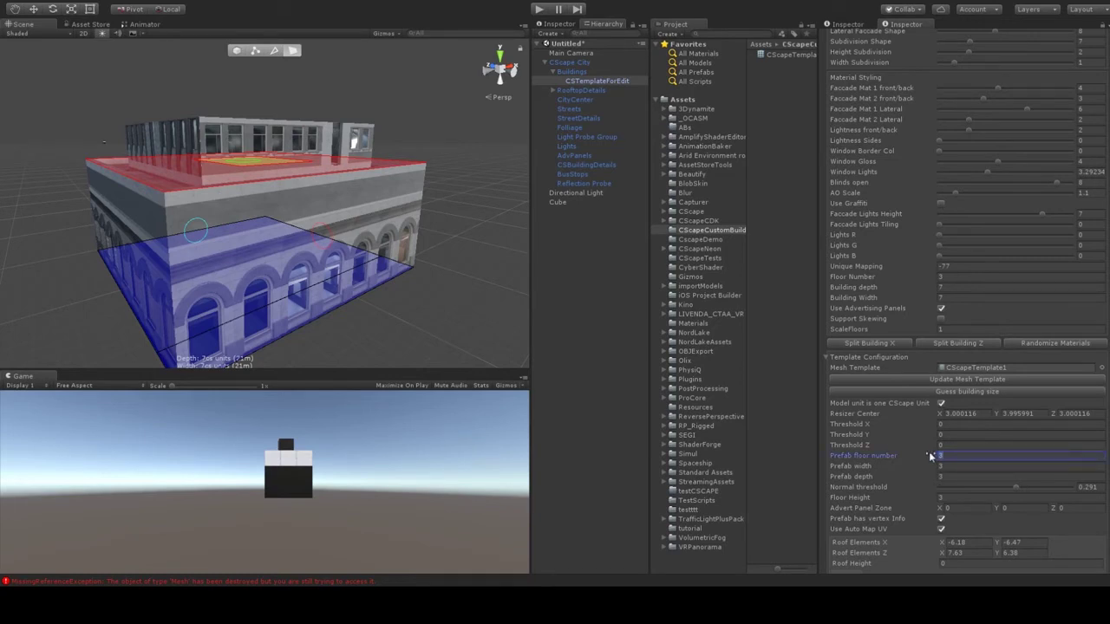
pyautogui.write('4')
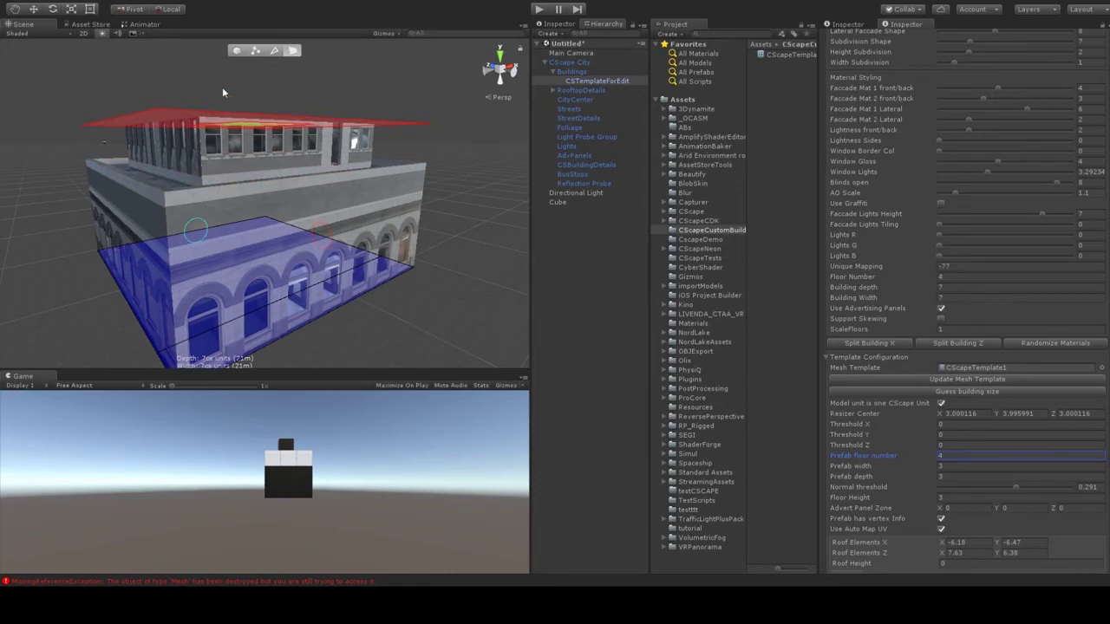
pyautogui.moveTo(222, 89); pyautogui.dragTo(218, 104, button='right')
pyautogui.moveTo(218, 104); pyautogui.dragTo(247, 201, button='middle')
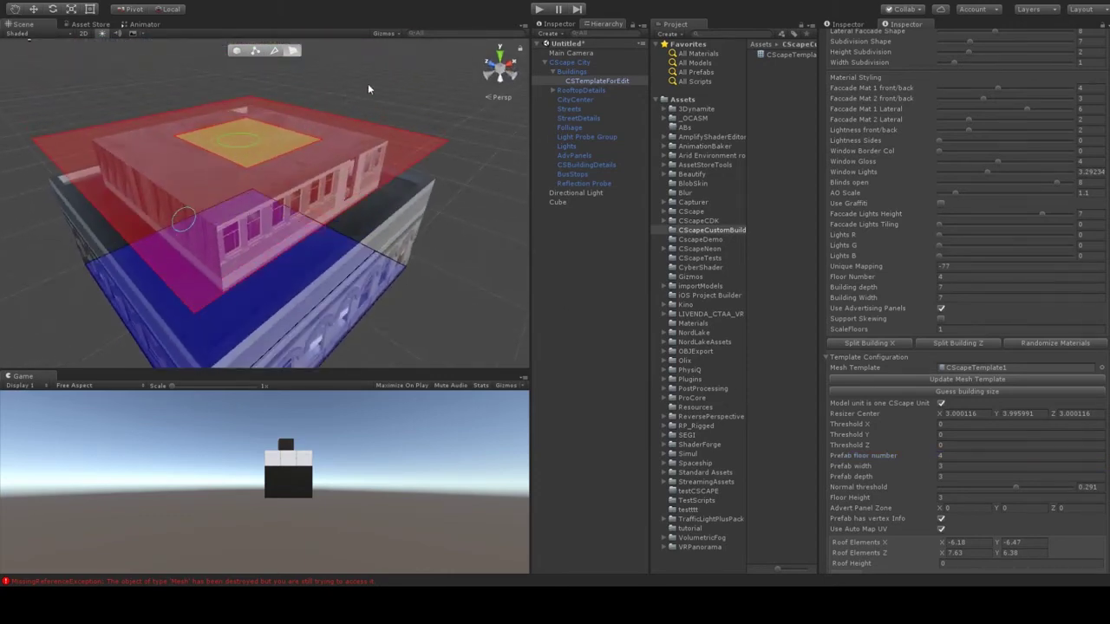
pyautogui.click(368, 85)
pyautogui.click(245, 158)
# Step: Stretch the building much wider and vary its depth with the scene handles to test resizing
pyautogui.moveTo(241, 142)
pyautogui.mouseDown()
pyautogui.moveTo(238, 103)
pyautogui.moveTo(236, 152)
pyautogui.mouseUp()
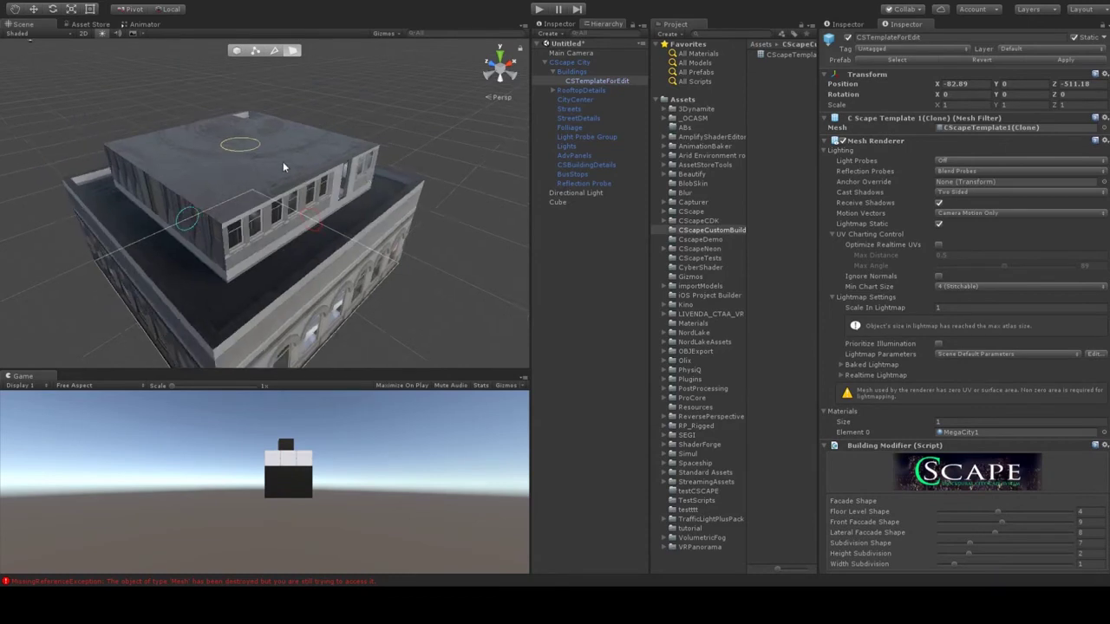
pyautogui.scroll(-2, 284, 167)
pyautogui.moveTo(306, 207); pyautogui.dragTo(388, 160)
pyautogui.moveTo(256, 189); pyautogui.dragTo(329, 212)
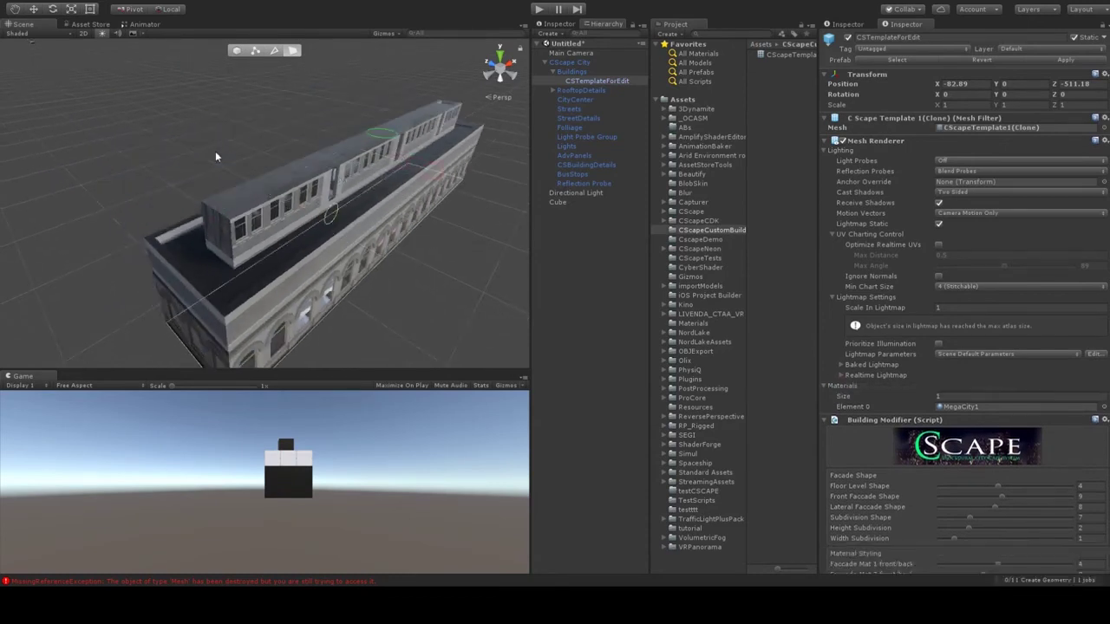
pyautogui.moveTo(216, 153); pyautogui.dragTo(203, 152)
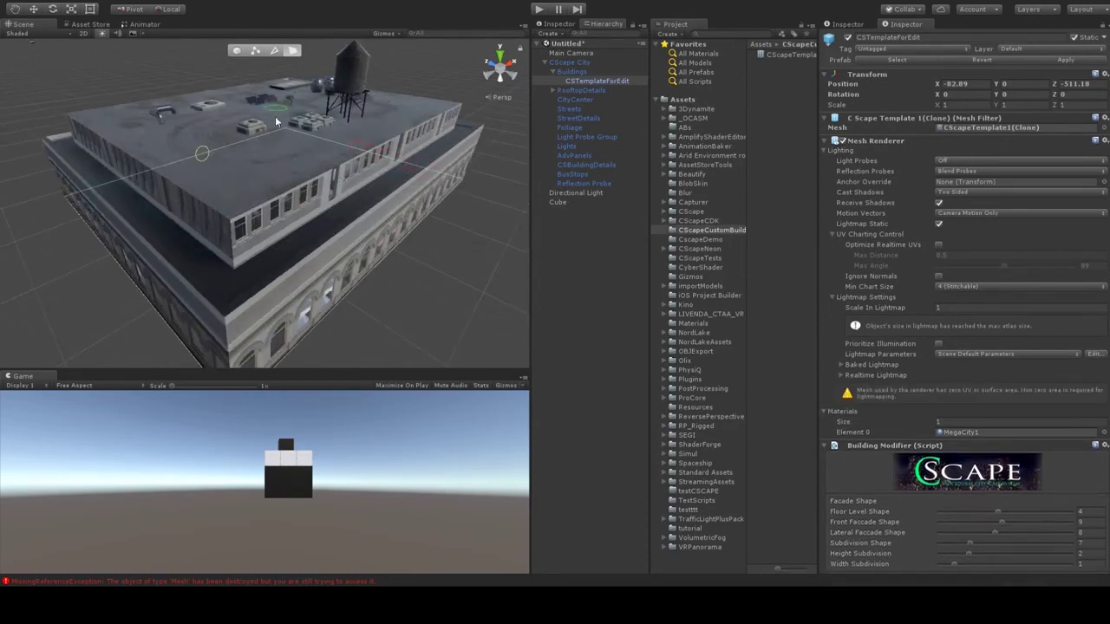
# Step: Examine how the rooftop details are distributed over the building's upper roof
pyautogui.scroll(6, 269, 144)
pyautogui.moveTo(297, 145); pyautogui.dragTo(286, 78, button='right')
pyautogui.moveTo(303, 163)
pyautogui.mouseDown(button='middle')
pyautogui.moveTo(270, 144)
pyautogui.moveTo(272, 158)
pyautogui.moveTo(356, 136)
pyautogui.moveTo(310, 133)
pyautogui.moveTo(300, 143)
pyautogui.mouseUp(button='middle')
pyautogui.scroll(-8, 300, 143)
pyautogui.keyDown('alt'); pyautogui.moveTo(300, 143); pyautogui.dragTo(310, 309); pyautogui.keyUp('alt')
pyautogui.scroll(4, 259, 217)
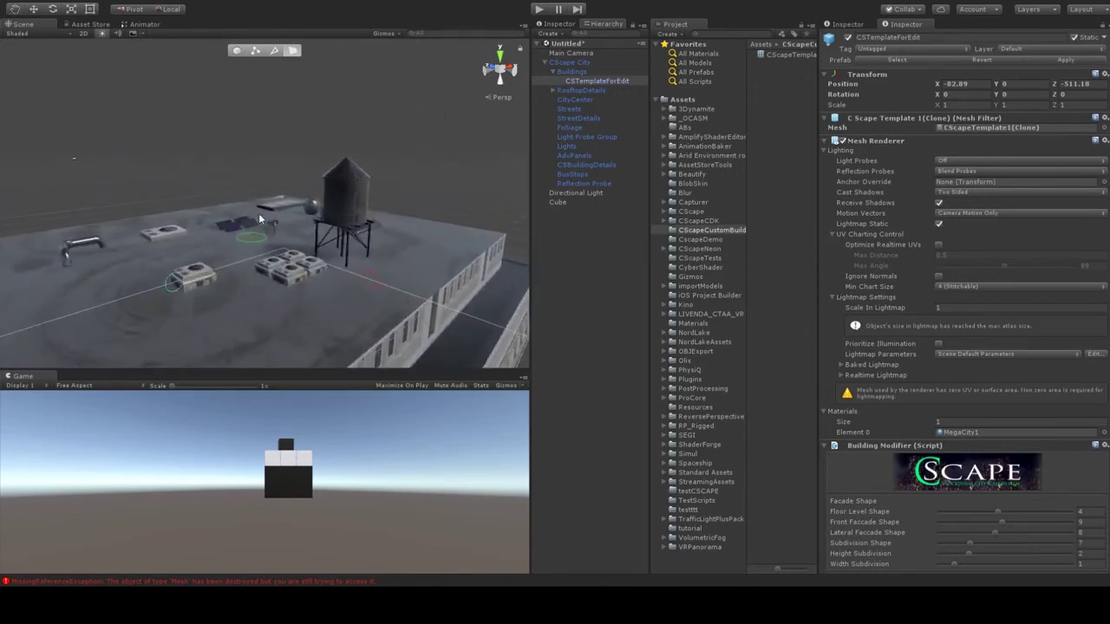
pyautogui.keyDown('alt'); pyautogui.moveTo(259, 217); pyautogui.dragTo(334, 281); pyautogui.keyUp('alt')
pyautogui.moveTo(208, 186); pyautogui.dragTo(330, 257, button='middle')
pyautogui.scroll(-3, 312, 221)
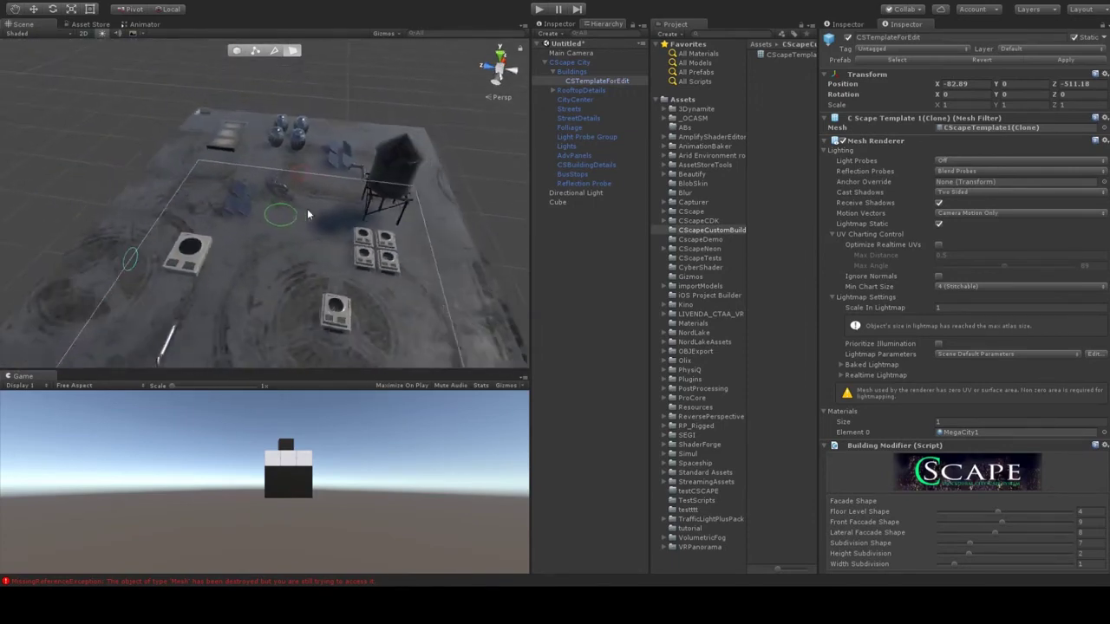
pyautogui.scroll(-1, 307, 212)
# Step: Resize the building to 3 units wide and 5 units deep, and bring its building settings into view
pyautogui.moveTo(294, 176); pyautogui.dragTo(291, 243)
pyautogui.keyDown('alt'); pyautogui.moveTo(121, 258); pyautogui.dragTo(86, 179); pyautogui.keyUp('alt')
pyautogui.moveTo(232, 198); pyautogui.dragTo(54, 91, button='middle')
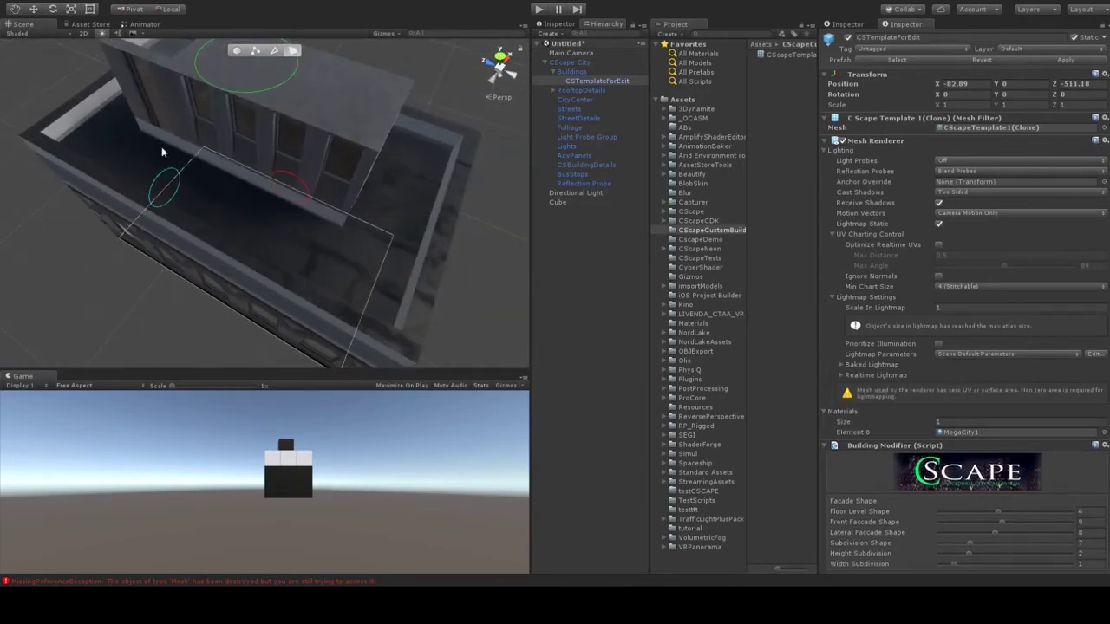
pyautogui.moveTo(156, 184)
pyautogui.mouseDown()
pyautogui.moveTo(102, 153)
pyautogui.moveTo(149, 188)
pyautogui.mouseUp()
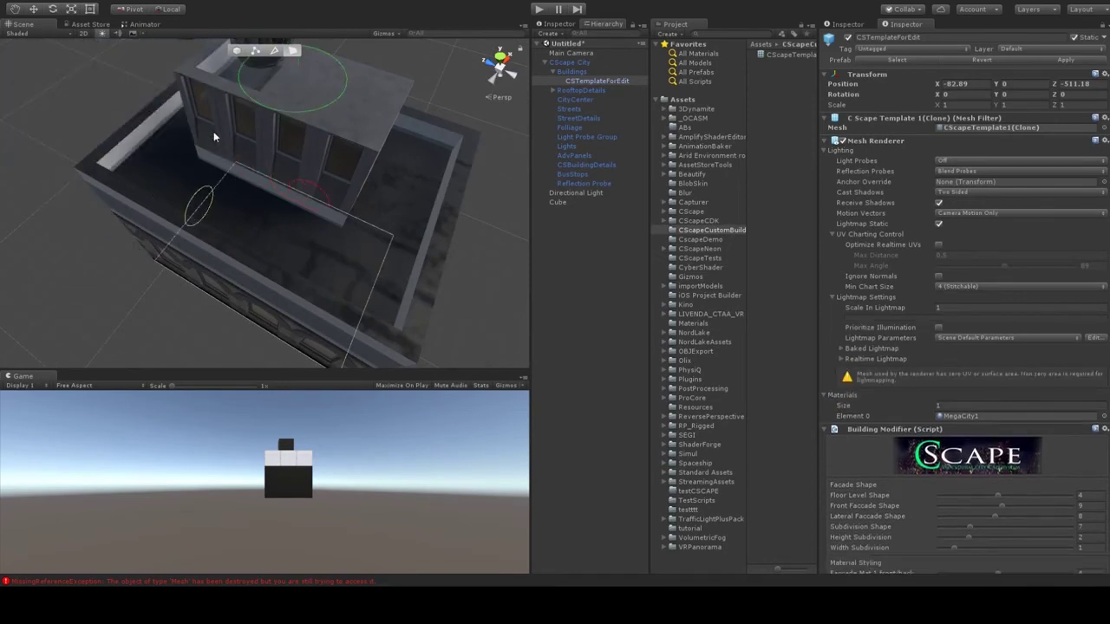
pyautogui.keyDown('alt'); pyautogui.moveTo(213, 131); pyautogui.dragTo(203, 308); pyautogui.keyUp('alt')
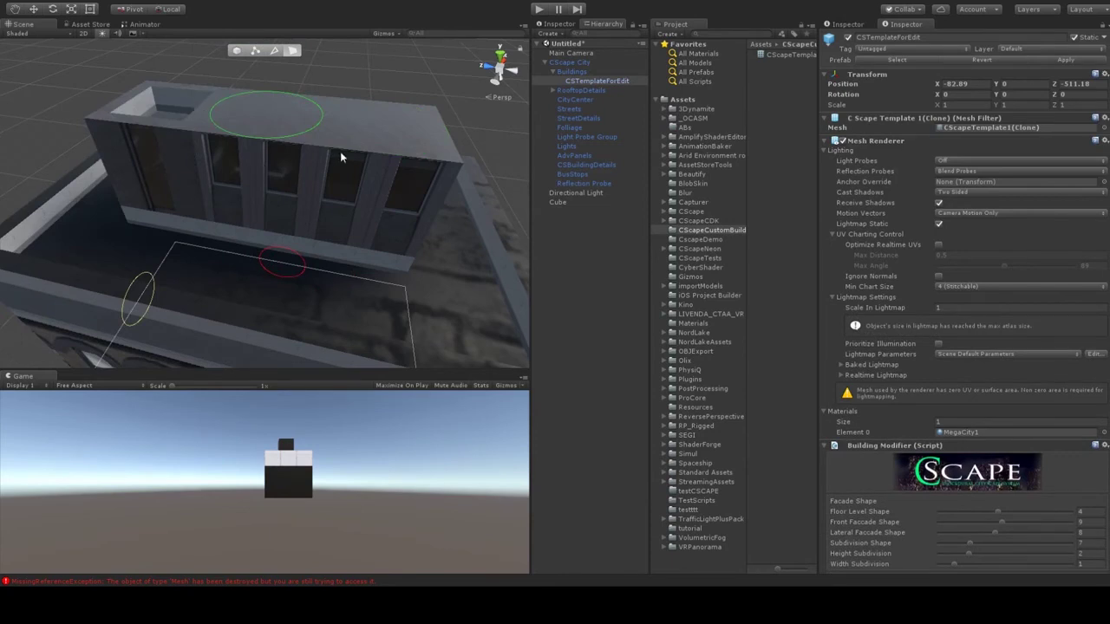
pyautogui.keyDown('alt'); pyautogui.moveTo(340, 153); pyautogui.dragTo(351, 198); pyautogui.keyUp('alt')
pyautogui.scroll(-15, 970, 401)
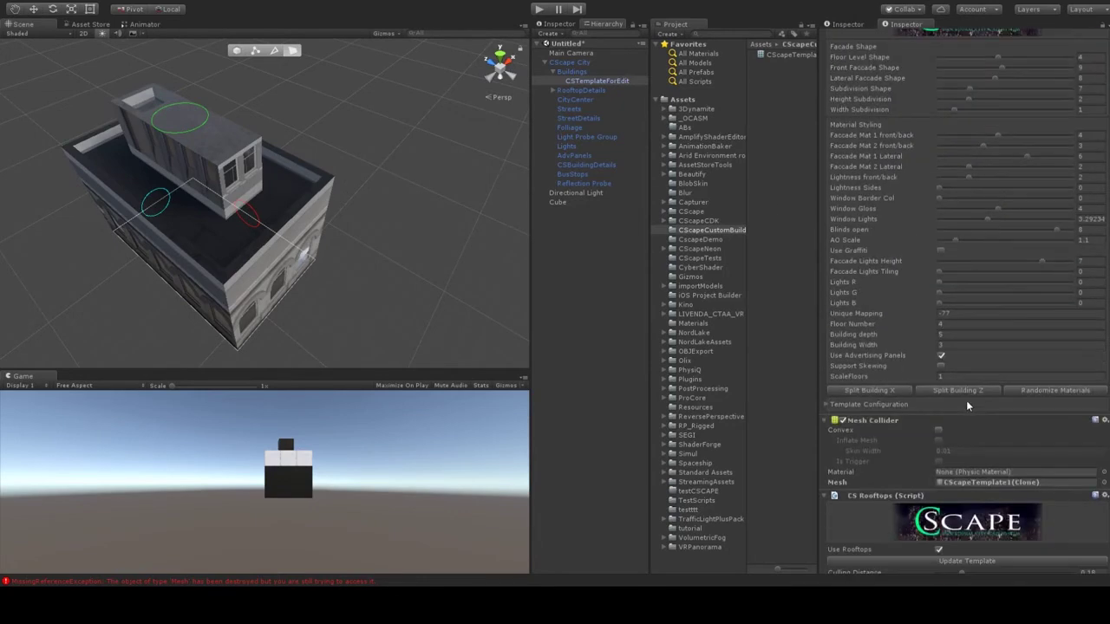
# Step: Set the template's resizer center to X 3.57, Y 4.82, Z 4.63, and resize the building to 8 units wide and deep
pyautogui.click(858, 229)
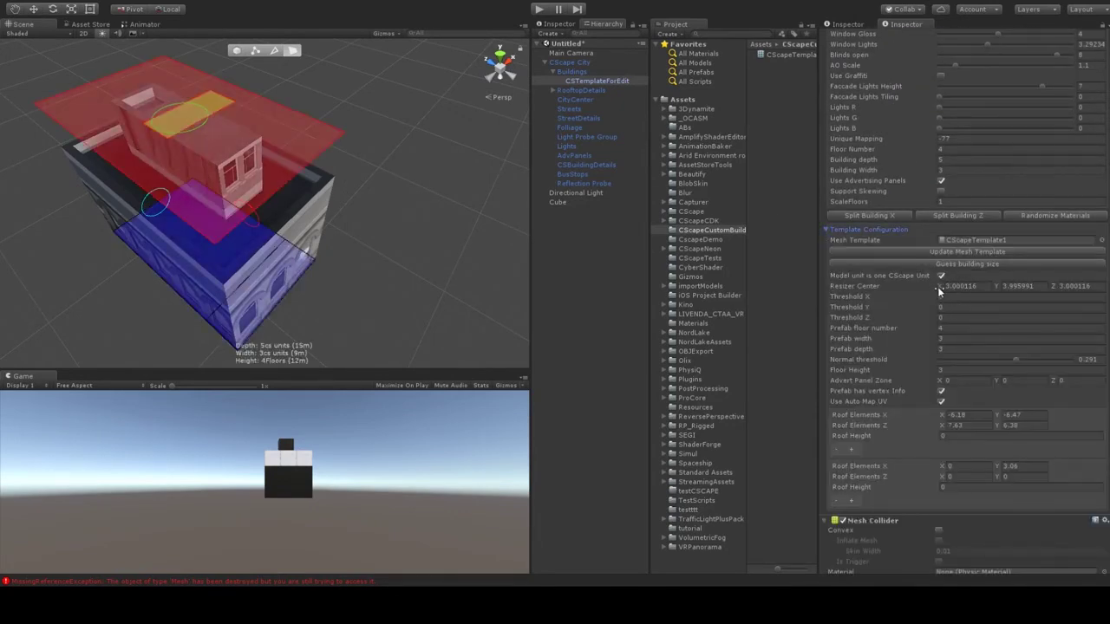
pyautogui.moveTo(938, 286); pyautogui.dragTo(1075, 288)
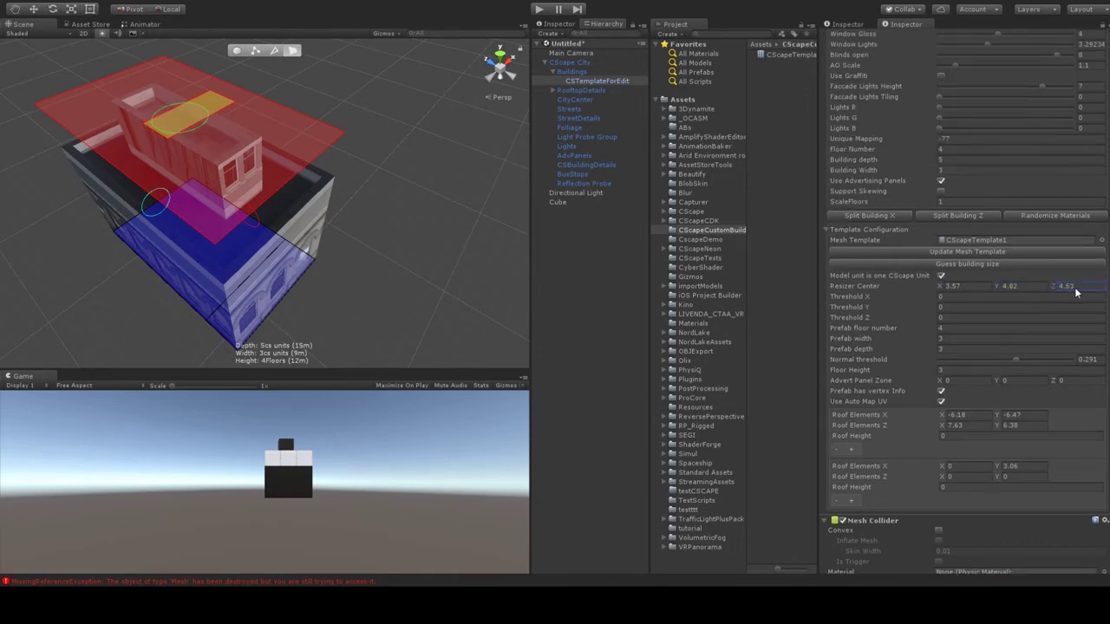
pyautogui.moveTo(272, 203); pyautogui.dragTo(346, 170)
pyautogui.moveTo(213, 166); pyautogui.dragTo(158, 135)
pyautogui.keyDown('alt'); pyautogui.moveTo(377, 134); pyautogui.dragTo(150, 133); pyautogui.keyUp('alt')
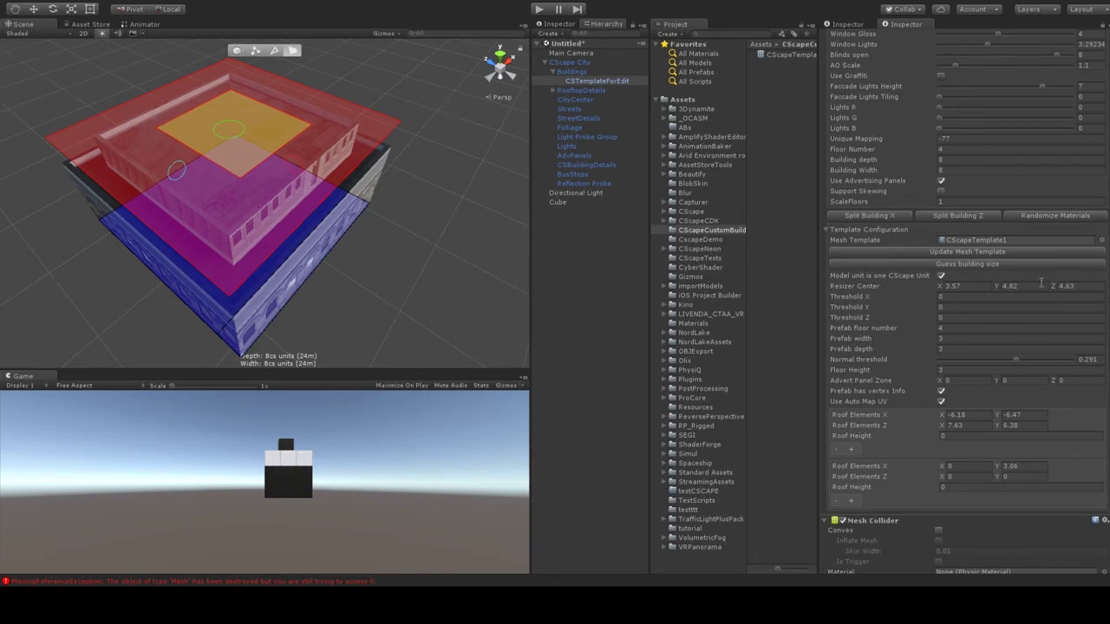
# Step: Set the template's resizer center to 4.42 on X and 8.08 on Y
pyautogui.click(996, 286)
pyautogui.moveTo(1035, 290); pyautogui.dragTo(811, 272)
pyautogui.moveTo(1033, 286); pyautogui.dragTo(1037, 284)
pyautogui.moveTo(938, 285); pyautogui.dragTo(968, 293)
pyautogui.moveTo(991, 292); pyautogui.dragTo(956, 295)
# Step: Stretch the building to 13 units wide and 12 units deep
pyautogui.scroll(5, 308, 169)
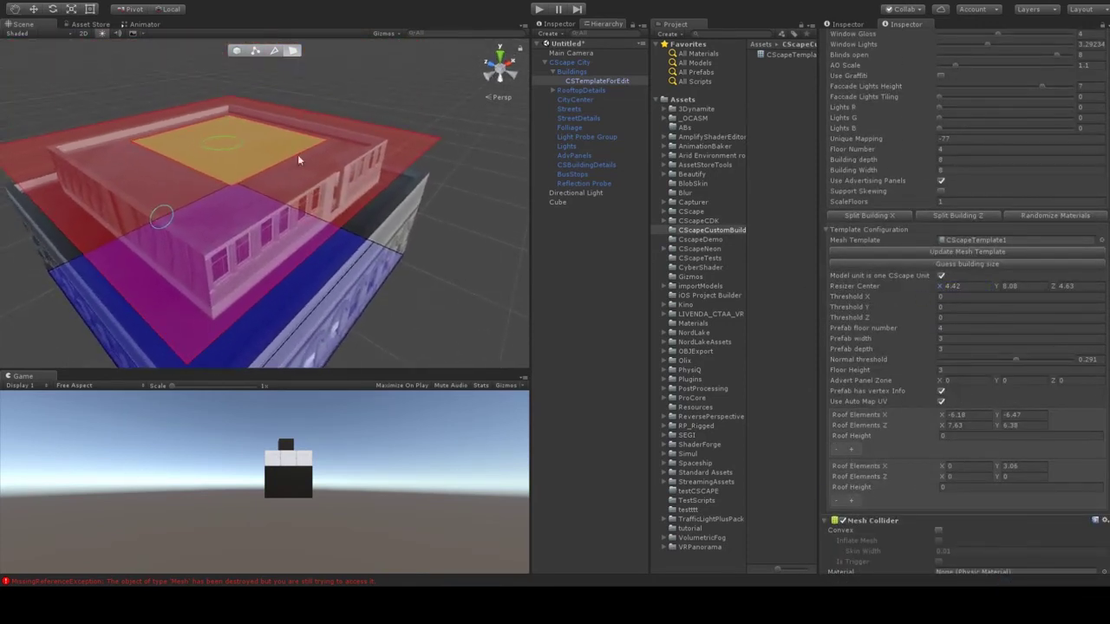
pyautogui.moveTo(293, 211); pyautogui.dragTo(342, 190)
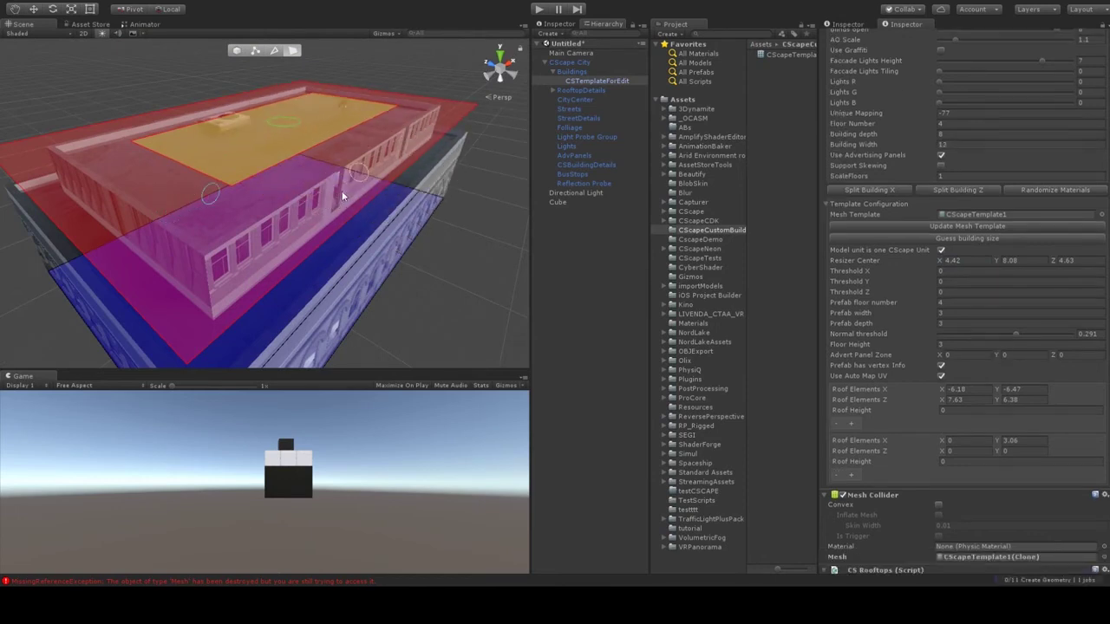
pyautogui.moveTo(217, 191); pyautogui.dragTo(249, 189)
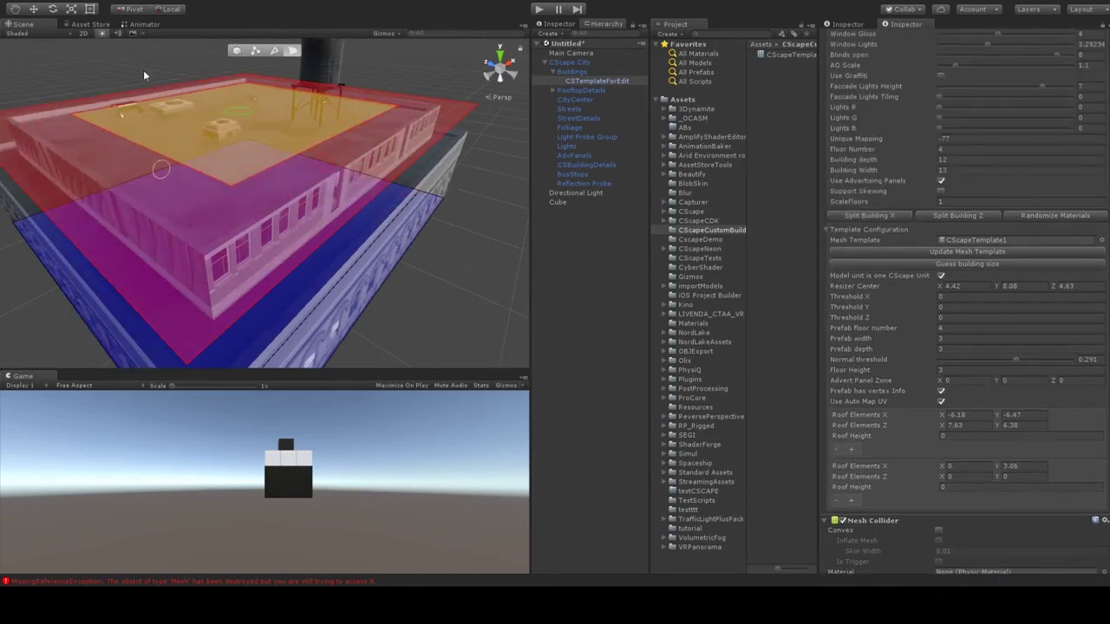
# Step: Examine from several angles how the rooftop details sit relative to the highlighted roof zone and the actual roof surface
pyautogui.moveTo(144, 72); pyautogui.dragTo(195, 109, button='right')
pyautogui.scroll(3, 196, 112)
pyautogui.moveTo(196, 113); pyautogui.dragTo(251, 168, button='middle')
pyautogui.scroll(3, 236, 153)
pyautogui.keyDown('alt'); pyautogui.moveTo(251, 168); pyautogui.dragTo(295, 107); pyautogui.keyUp('alt')
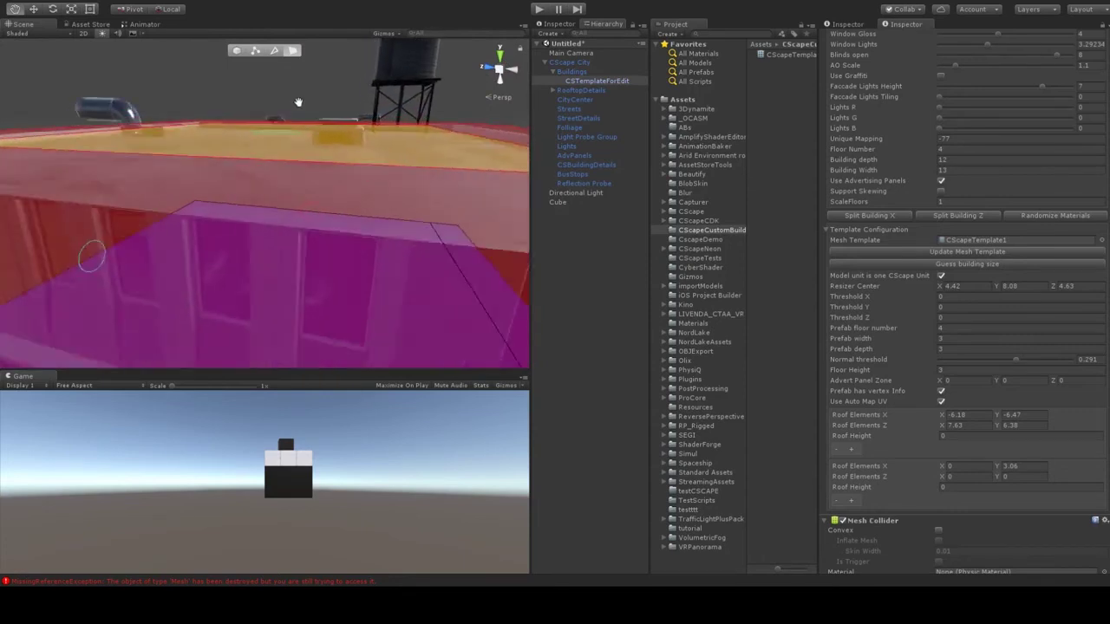
pyautogui.moveTo(298, 102); pyautogui.dragTo(228, 148, button='middle')
pyautogui.keyDown('alt'); pyautogui.moveTo(323, 176); pyautogui.dragTo(159, 139); pyautogui.keyUp('alt')
pyautogui.moveTo(334, 152); pyautogui.dragTo(245, 193, button='right')
pyautogui.moveTo(310, 130); pyautogui.dragTo(243, 129, button='middle')
pyautogui.moveTo(282, 136); pyautogui.dragTo(282, 104, button='right')
pyautogui.scroll(-6, 293, 101)
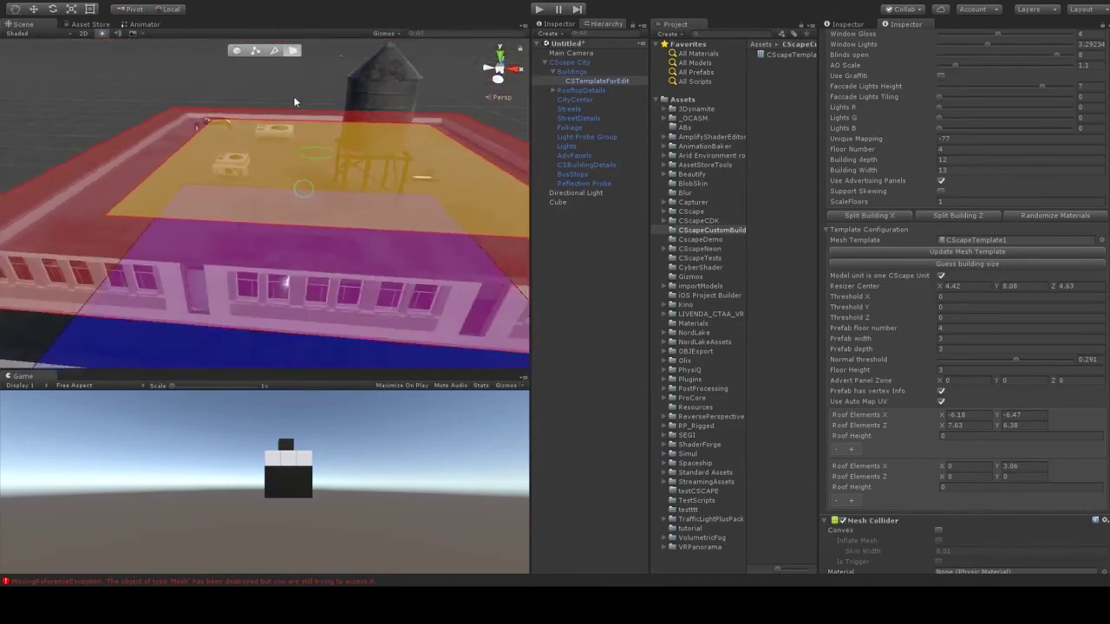
pyautogui.moveTo(272, 151); pyautogui.dragTo(266, 104, button='middle')
pyautogui.scroll(3, 249, 132)
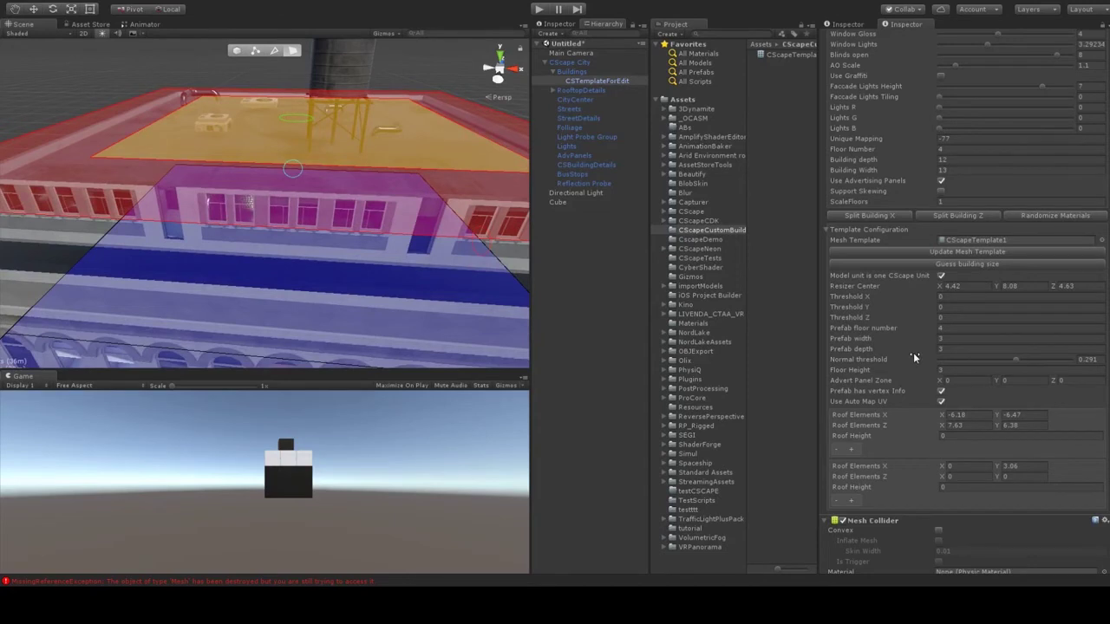
# Step: Set the first roof element's roof height to -1.02 and reselect the building to check the rooftop details
pyautogui.scroll(-3, 913, 357)
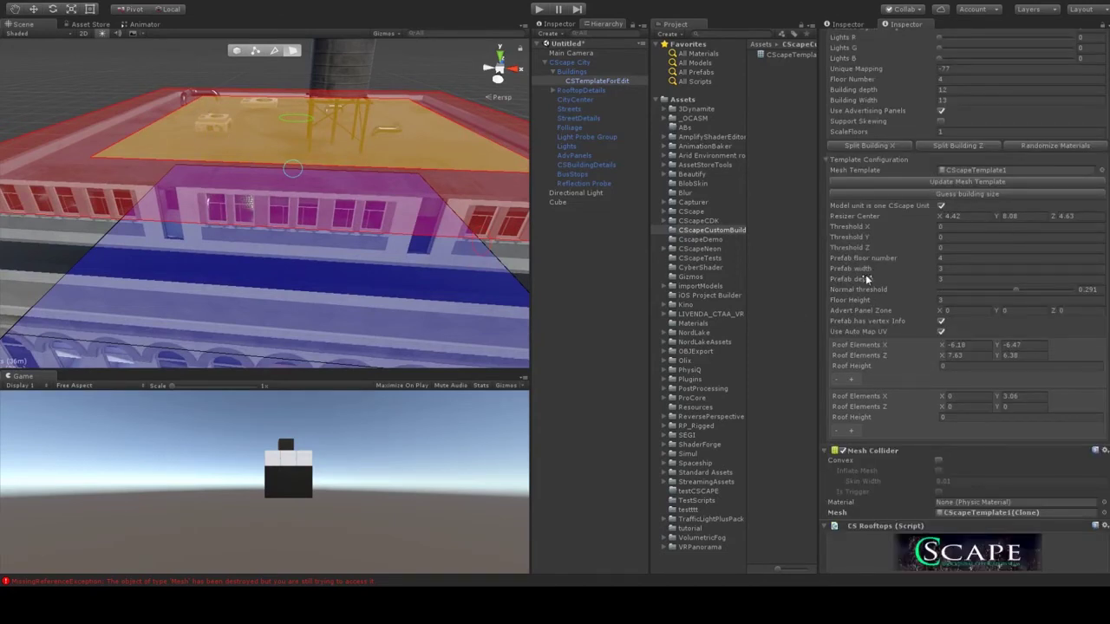
pyautogui.scroll(-5, 910, 274)
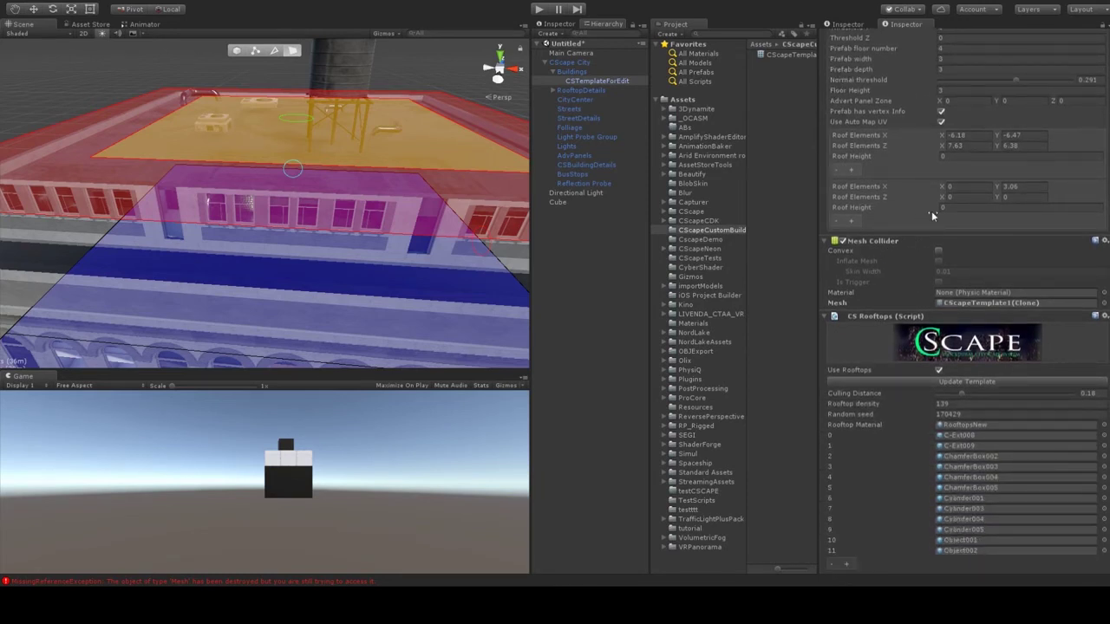
pyautogui.moveTo(933, 164); pyautogui.dragTo(919, 156)
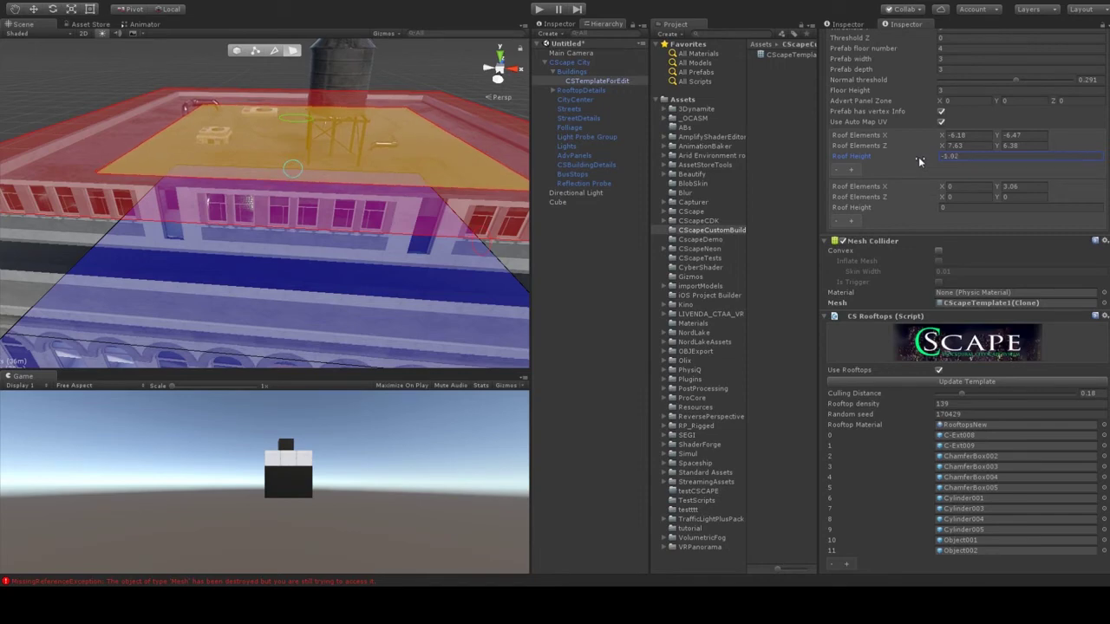
pyautogui.click(208, 72)
pyautogui.keyDown('alt'); pyautogui.moveTo(252, 105); pyautogui.dragTo(343, 166); pyautogui.keyUp('alt')
pyautogui.scroll(-5, 306, 118)
pyautogui.click(344, 166)
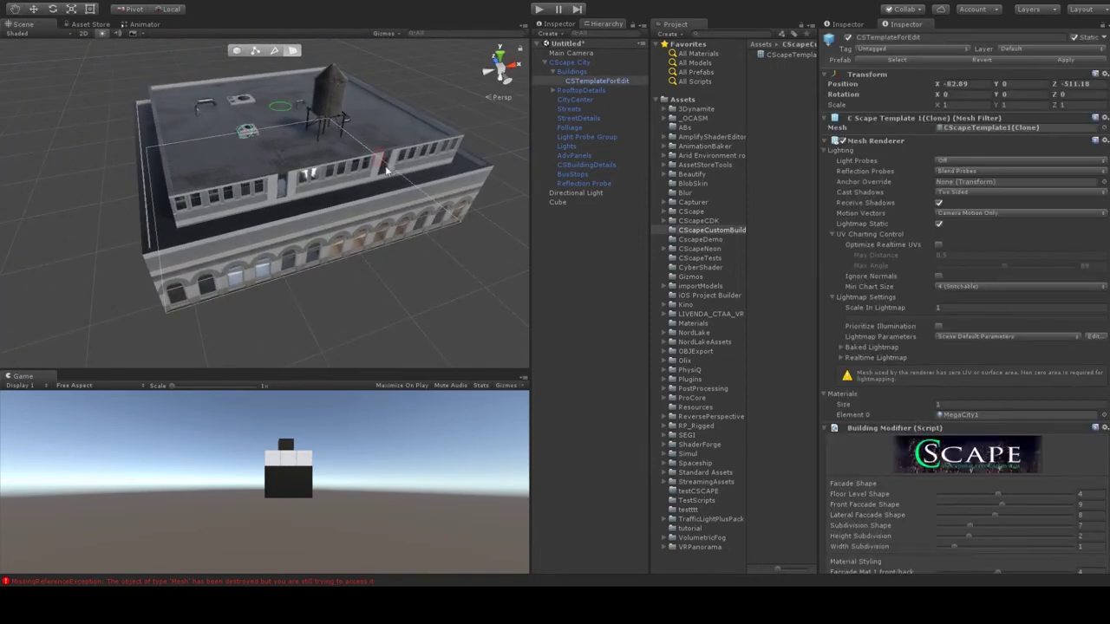
# Step: Enlarge the building to 29 units wide and 17 units deep, and inspect its rooftop details up close
pyautogui.moveTo(345, 119)
pyautogui.mouseDown()
pyautogui.moveTo(316, 91)
pyautogui.moveTo(362, 121)
pyautogui.mouseUp()
pyautogui.moveTo(361, 120); pyautogui.dragTo(449, 103, button='right')
pyautogui.scroll(-3, 186, 109)
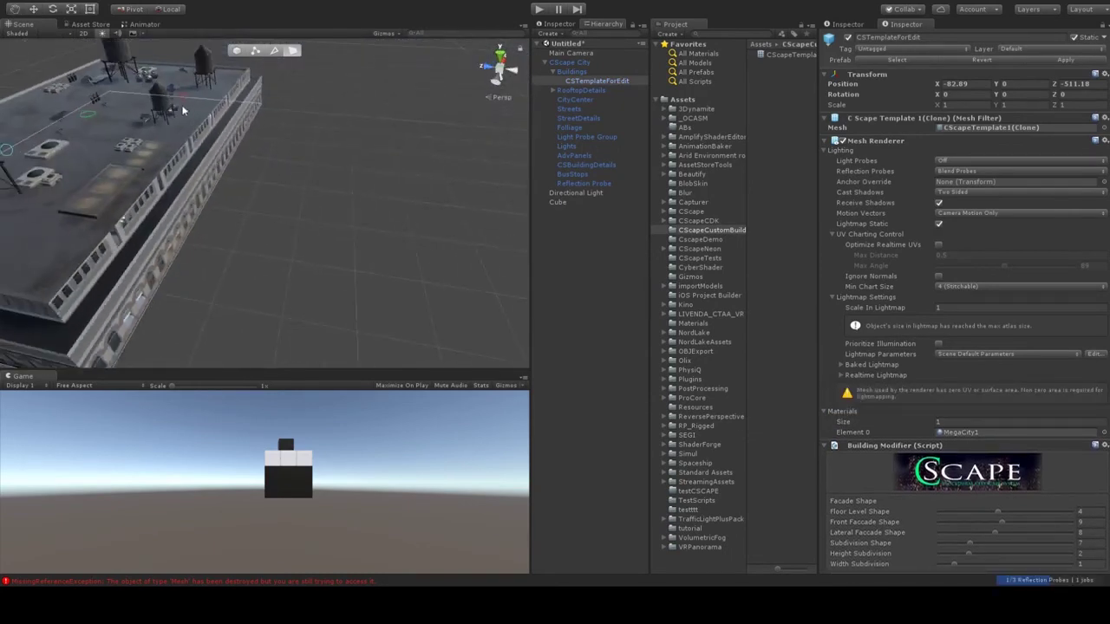
pyautogui.keyDown('alt'); pyautogui.moveTo(186, 109); pyautogui.dragTo(277, 129); pyautogui.keyUp('alt')
pyautogui.scroll(3, 142, 154)
pyautogui.scroll(3, 166, 146)
pyautogui.moveTo(165, 146); pyautogui.dragTo(285, 131, button='middle')
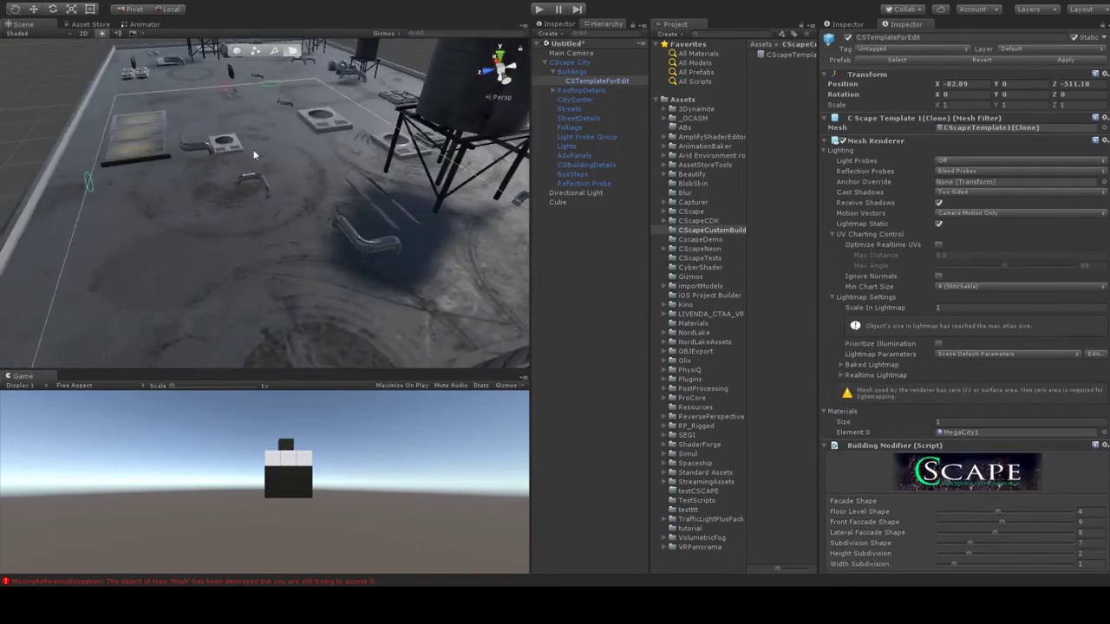
# Step: Raise the building to 11 floors and frame its facade in the scene
pyautogui.scroll(-5, 264, 147)
pyautogui.keyDown('alt'); pyautogui.moveTo(173, 200); pyautogui.dragTo(201, 167); pyautogui.keyUp('alt')
pyautogui.moveTo(276, 143); pyautogui.dragTo(283, 71)
pyautogui.moveTo(283, 71); pyautogui.dragTo(337, 209, button='right')
pyautogui.press('f')
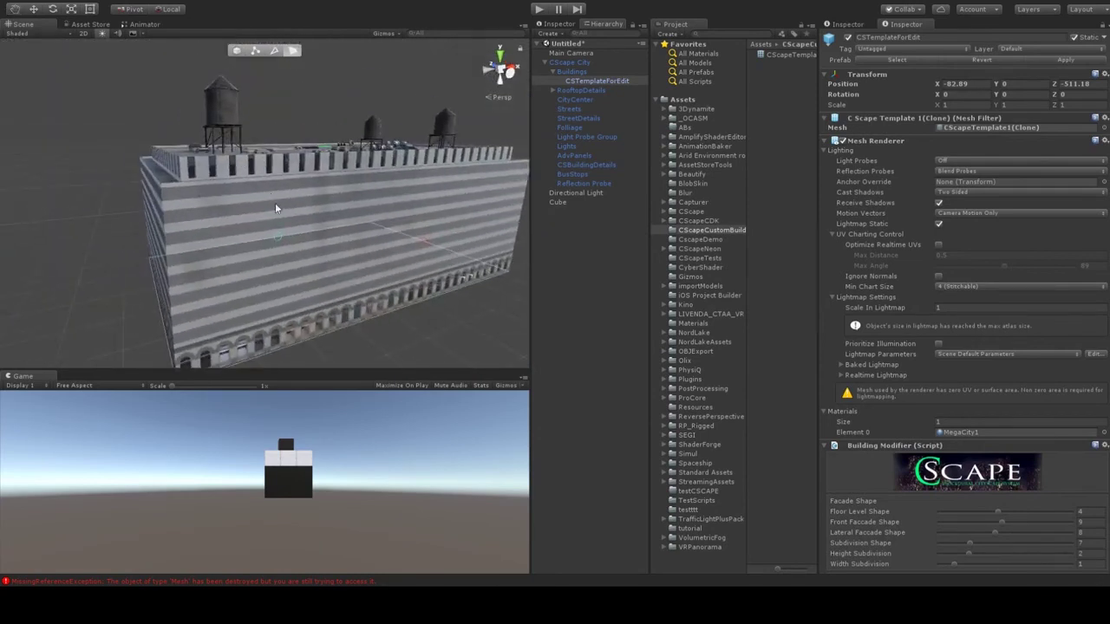
pyautogui.keyDown('alt'); pyautogui.moveTo(275, 203); pyautogui.dragTo(322, 144); pyautogui.keyUp('alt')
pyautogui.scroll(2, 251, 80)
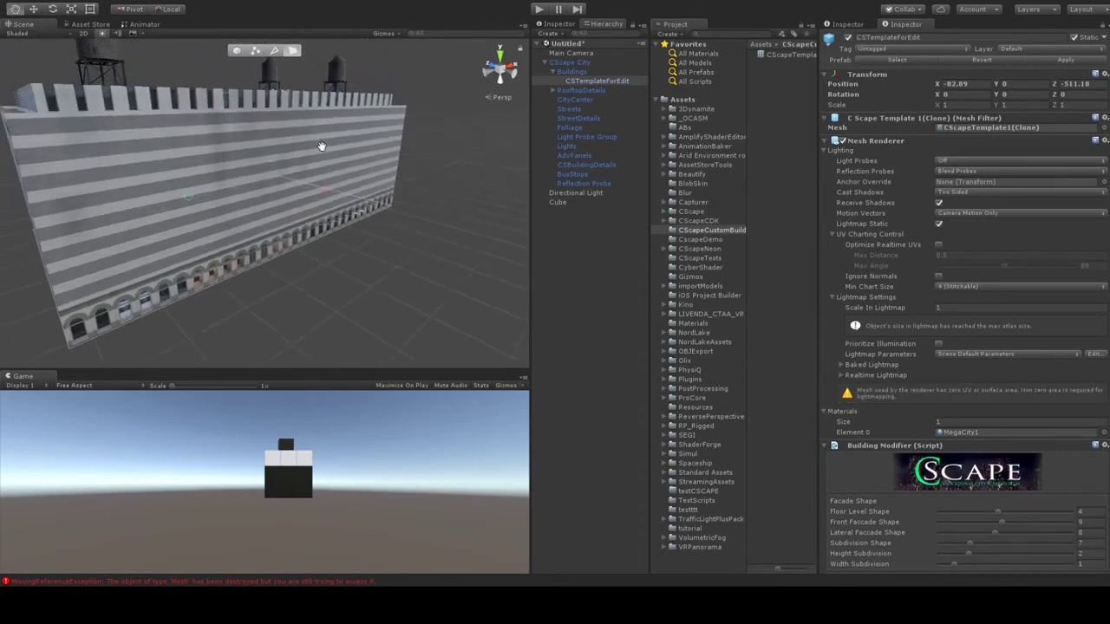
# Step: Set the resizer center's Y value to 5.06 in the template configuration and raise the building to 13 floors
pyautogui.scroll(-10, 880, 464)
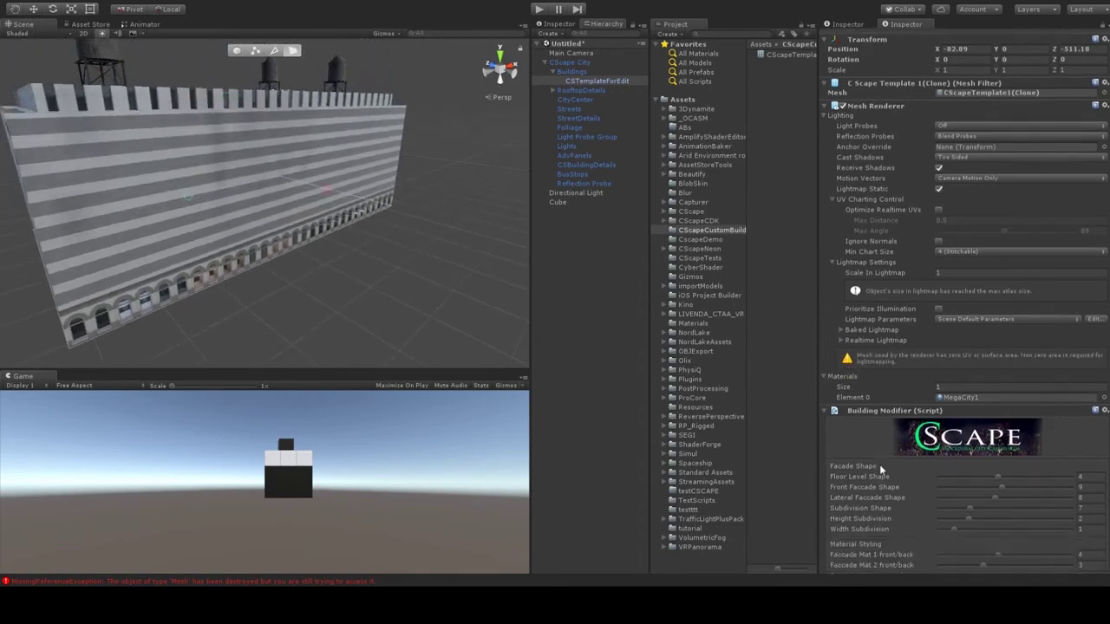
pyautogui.click(826, 405)
pyautogui.scroll(-7, 925, 225)
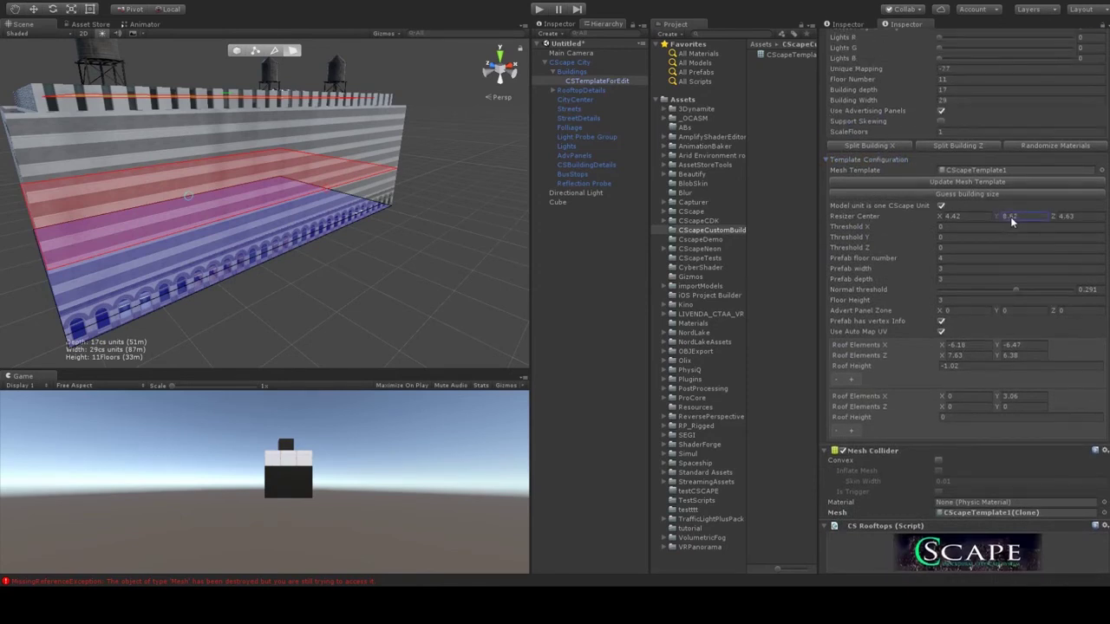
pyautogui.click(1010, 217)
pyautogui.write('2.1')
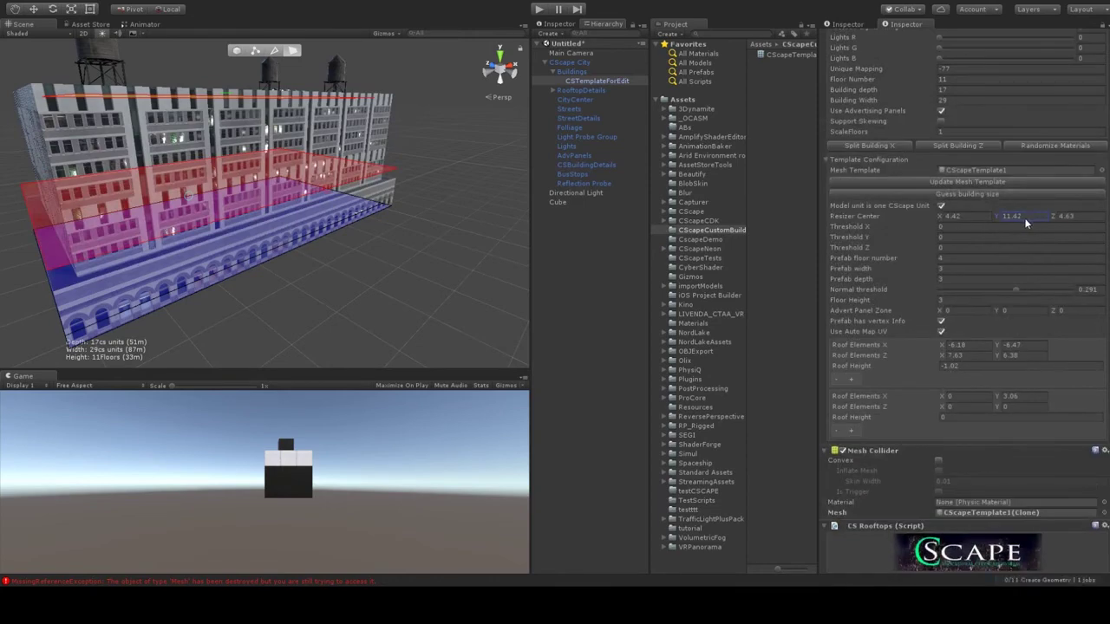
pyautogui.moveTo(1003, 216); pyautogui.dragTo(975, 215)
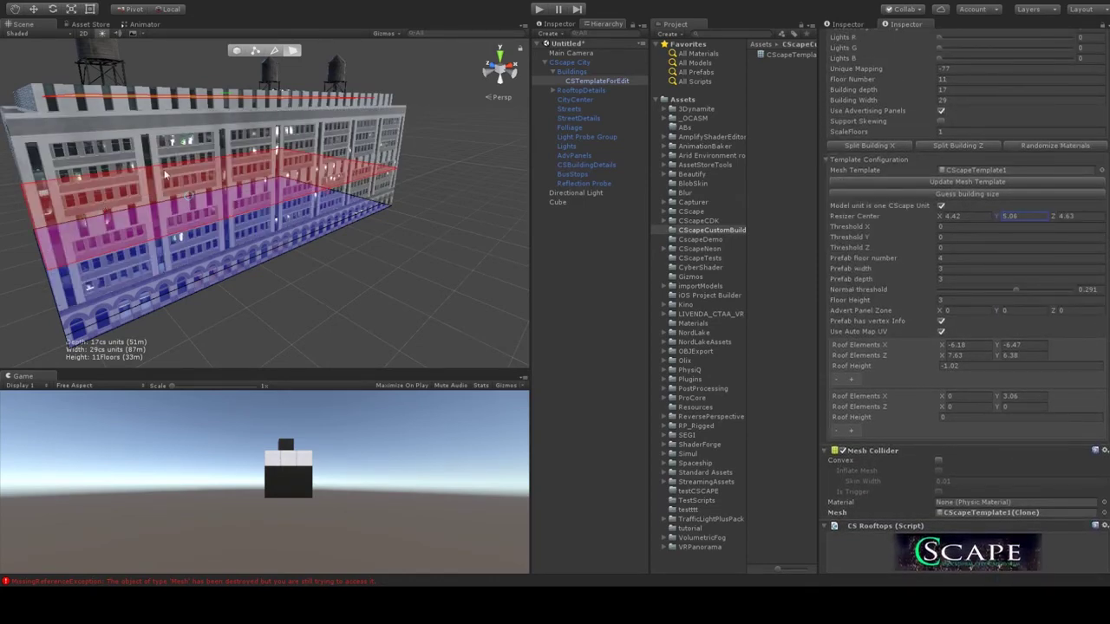
pyautogui.keyDown('alt'); pyautogui.moveTo(167, 175); pyautogui.dragTo(282, 144); pyautogui.keyUp('alt')
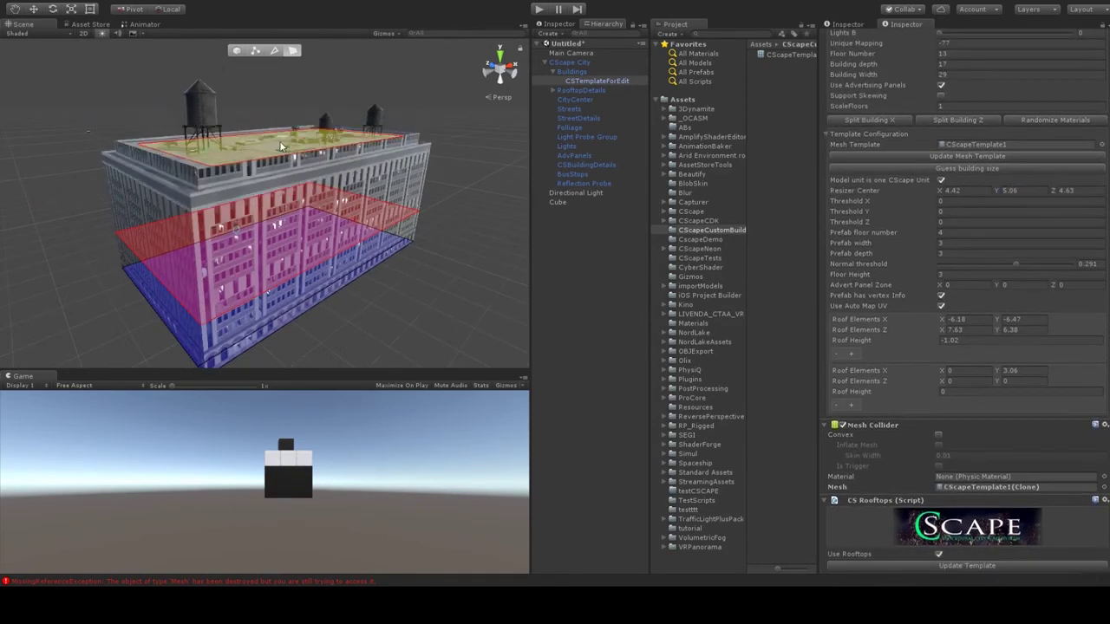
# Step: Set the resizer center's Y value to 10.35 and lower the building to 12 floors
pyautogui.scroll(1, 854, 283)
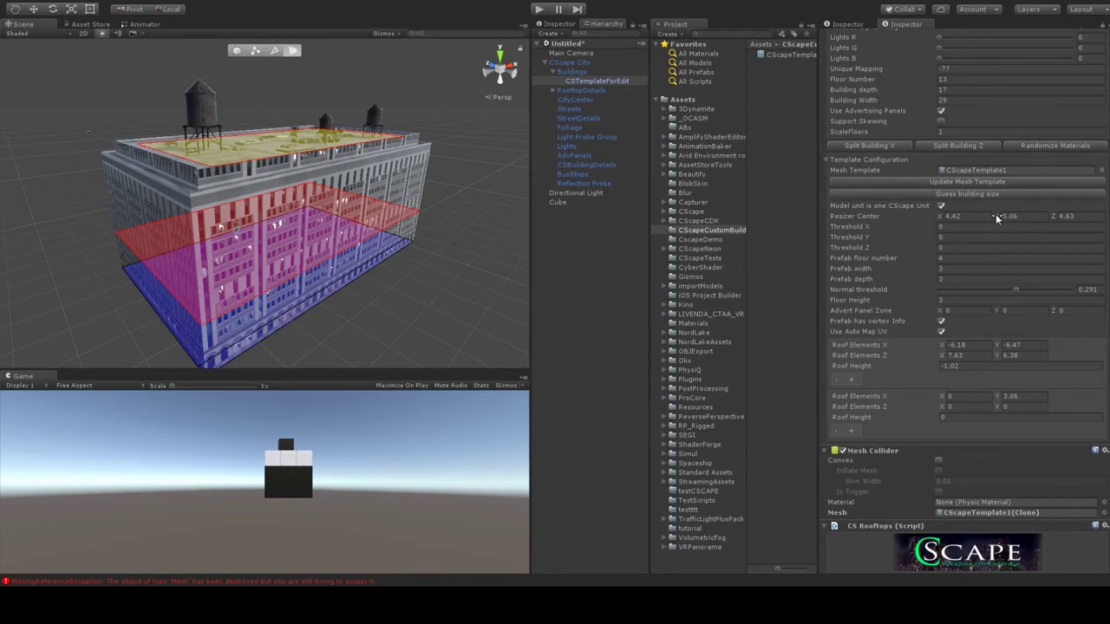
pyautogui.moveTo(996, 216); pyautogui.dragTo(1031, 215)
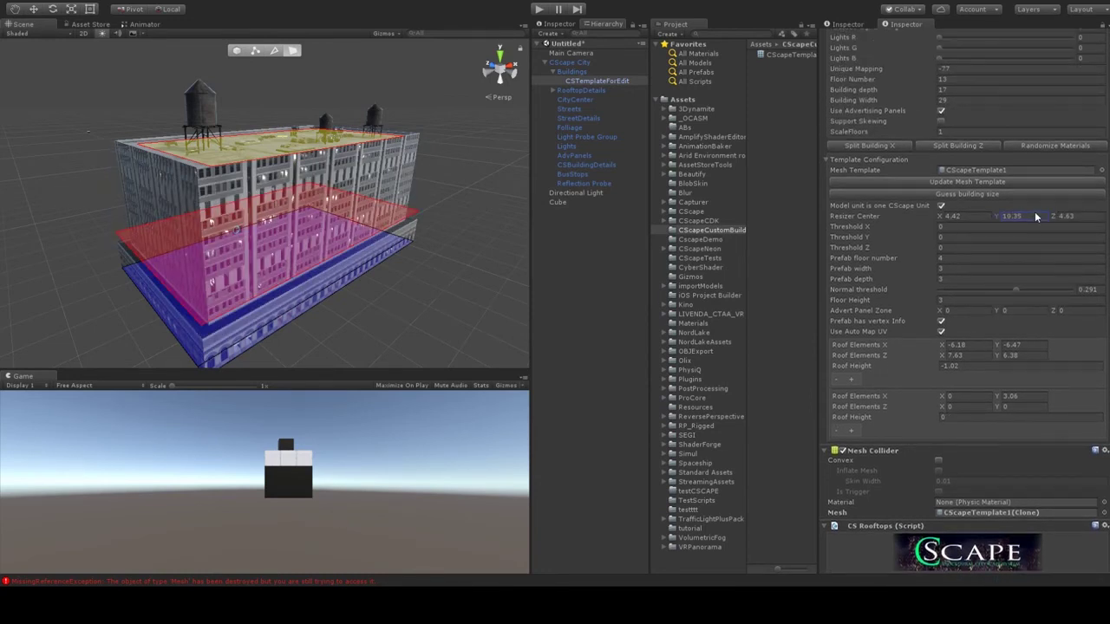
pyautogui.moveTo(284, 140)
pyautogui.mouseDown()
pyautogui.moveTo(281, 89)
pyautogui.moveTo(279, 230)
pyautogui.moveTo(275, 65)
pyautogui.moveTo(277, 160)
pyautogui.moveTo(279, 141)
pyautogui.mouseUp()
# Step: Set the resizer center's Y value to 2.98 and lower the building to 10 floors
pyautogui.scroll(1, 911, 200)
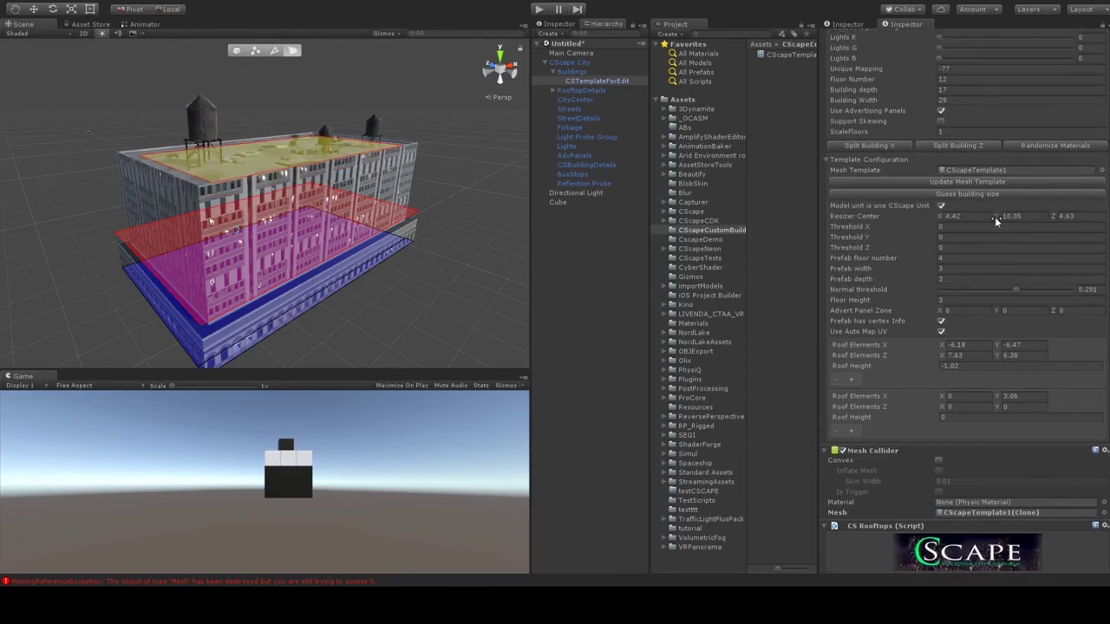
pyautogui.moveTo(991, 215); pyautogui.dragTo(922, 215)
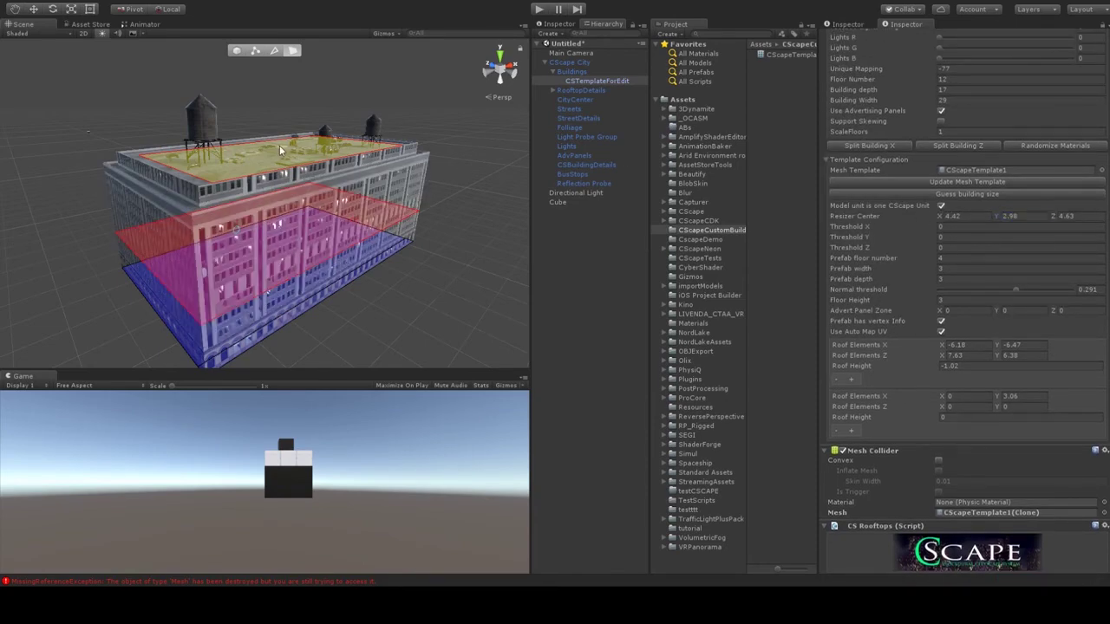
pyautogui.moveTo(280, 150)
pyautogui.mouseDown()
pyautogui.moveTo(285, 98)
pyautogui.moveTo(290, 160)
pyautogui.mouseUp()
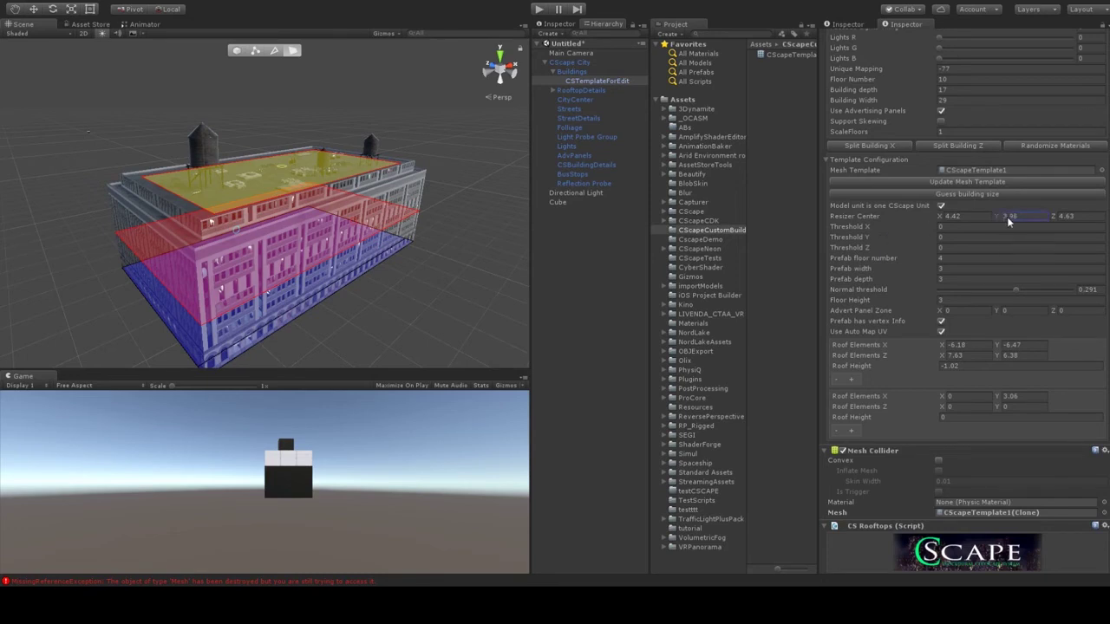
# Step: Set the template's Threshold Y to 3.42 and the resizer center's Y value to 8.55
pyautogui.moveTo(1018, 218); pyautogui.dragTo(1035, 223)
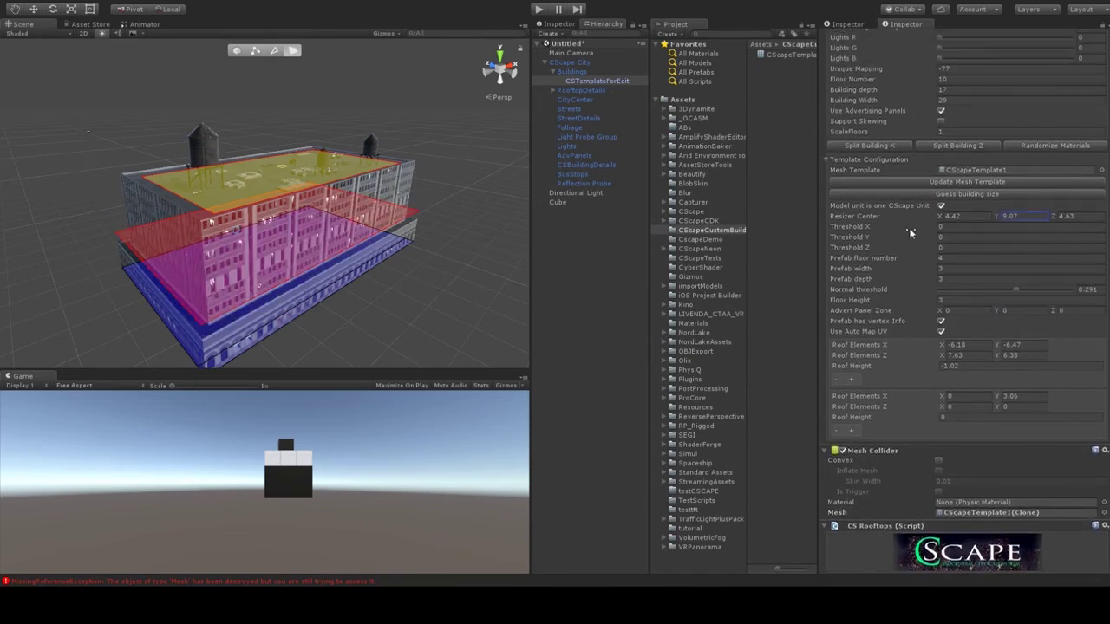
pyautogui.moveTo(899, 237); pyautogui.dragTo(943, 238)
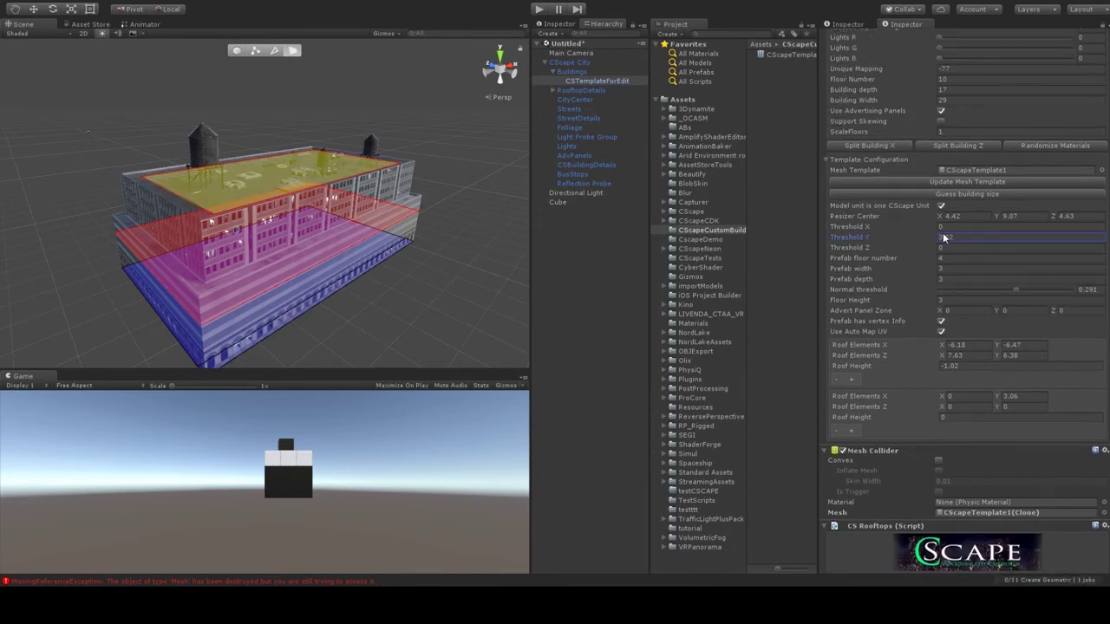
pyautogui.click(997, 216)
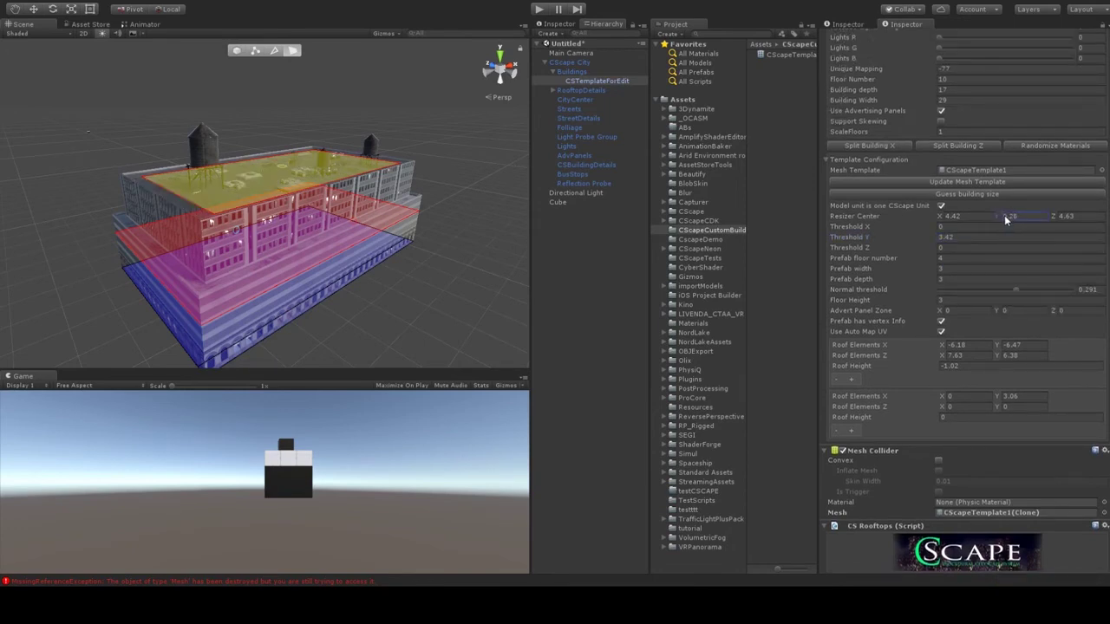
pyautogui.moveTo(1004, 216); pyautogui.dragTo(991, 215)
# Step: Raise the building to 15 floors and lower it to 13 to test how the middle section stretches
pyautogui.moveTo(283, 165); pyautogui.dragTo(273, 133)
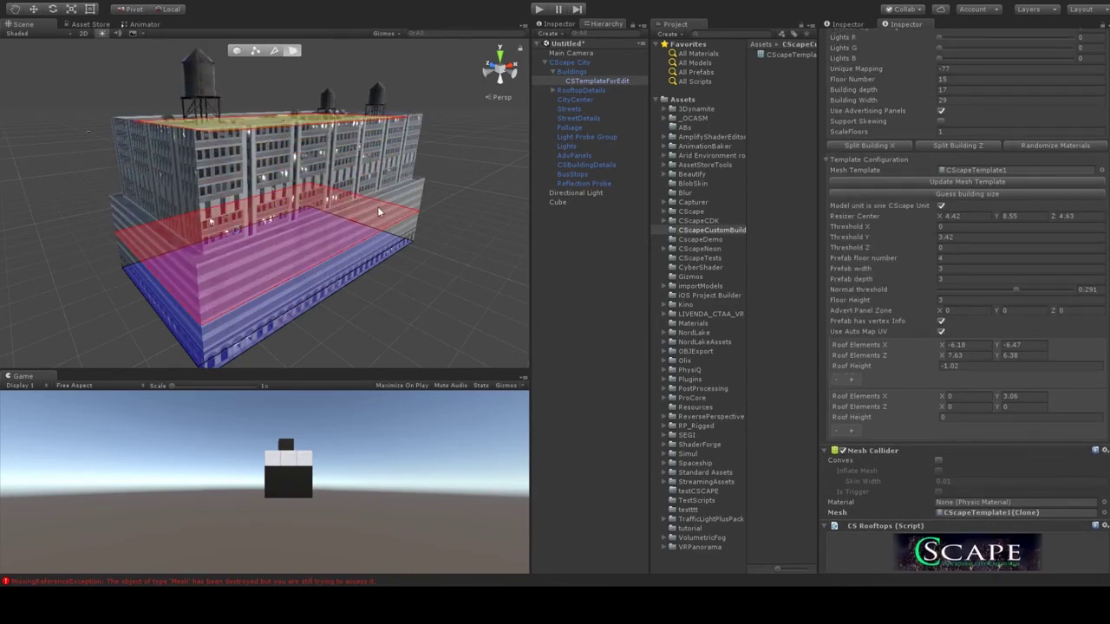
pyautogui.moveTo(286, 119); pyautogui.dragTo(239, 201)
pyautogui.scroll(-3, 238, 205)
pyautogui.moveTo(238, 205); pyautogui.dragTo(286, 154, button='middle')
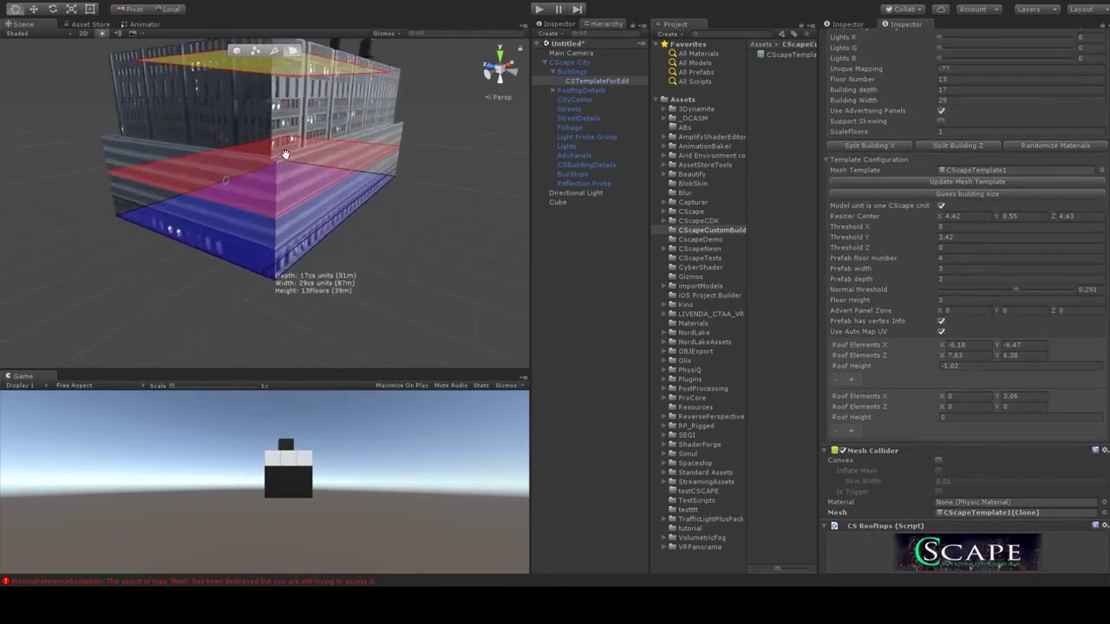
pyautogui.scroll(2, 285, 154)
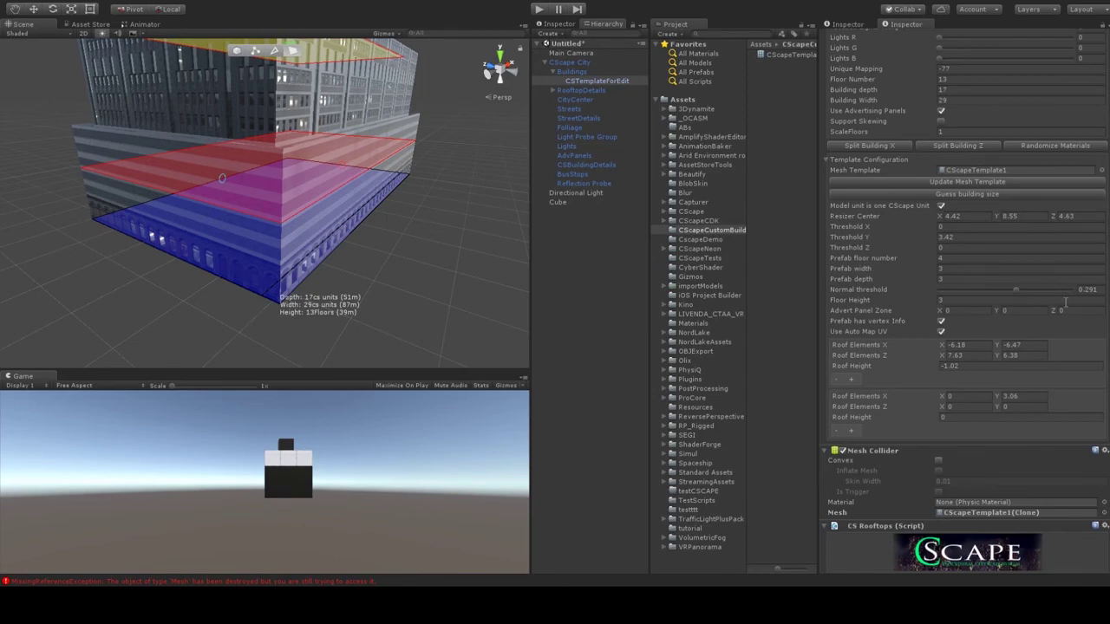
# Step: Narrow the building to 3 units wide
pyautogui.keyDown('alt'); pyautogui.moveTo(371, 118); pyautogui.dragTo(280, 213); pyautogui.keyUp('alt')
pyautogui.scroll(-3, 330, 161)
pyautogui.moveTo(280, 212); pyautogui.dragTo(233, 187, button='middle')
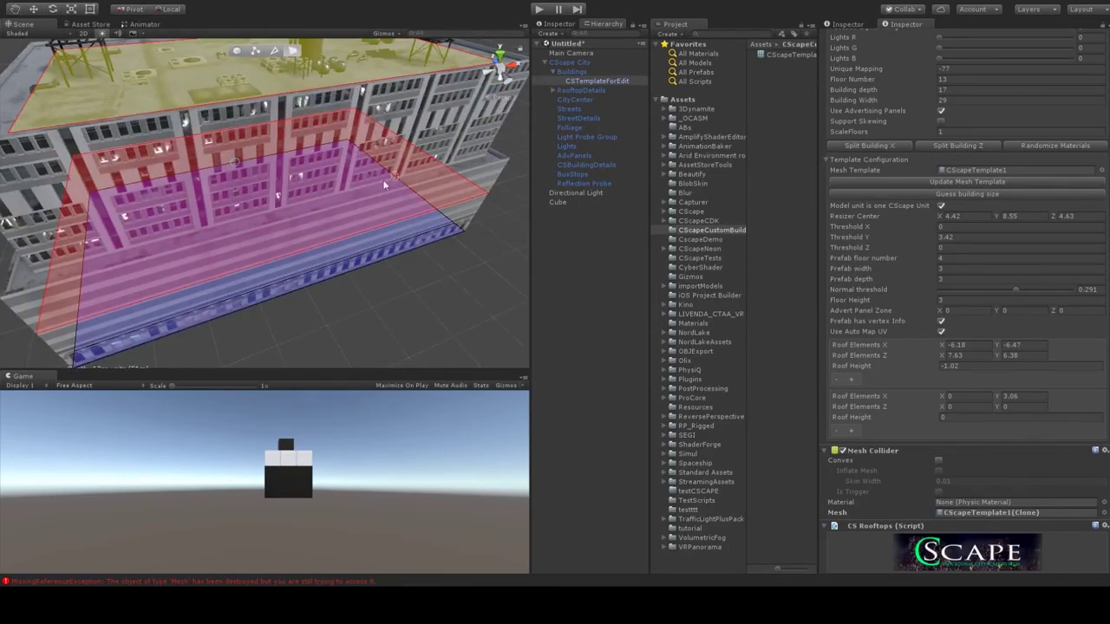
pyautogui.moveTo(385, 181); pyautogui.dragTo(310, 184)
pyautogui.moveTo(128, 189); pyautogui.dragTo(172, 165, button='middle')
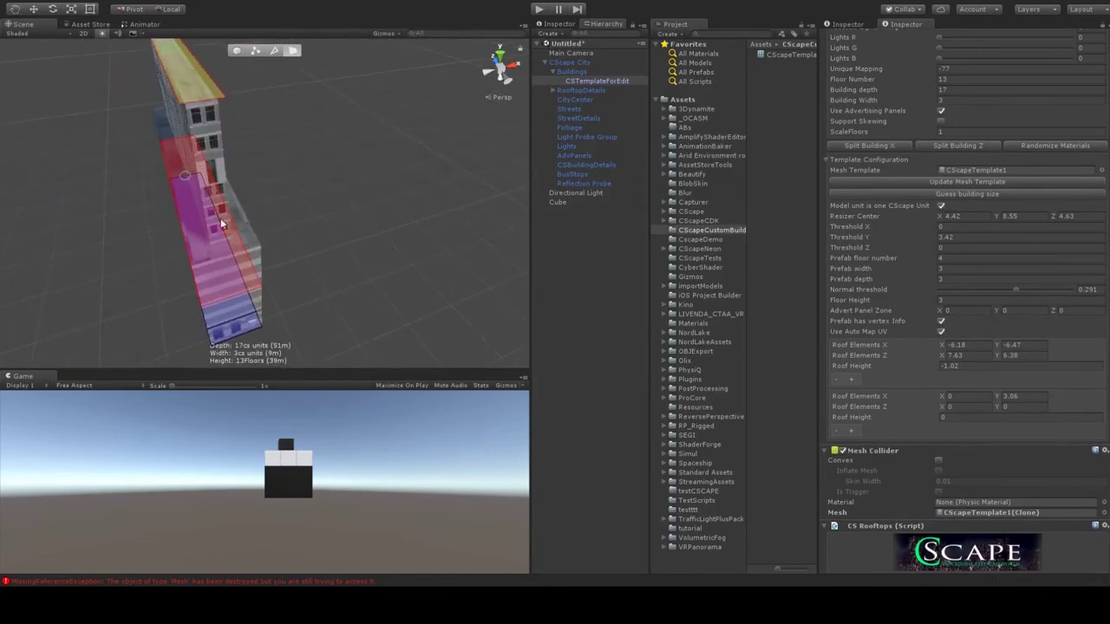
# Step: Widen the building to 12 units and then to 17 units to test how it stretches
pyautogui.moveTo(232, 231); pyautogui.dragTo(398, 212)
pyautogui.moveTo(289, 128); pyautogui.dragTo(287, 173, button='middle')
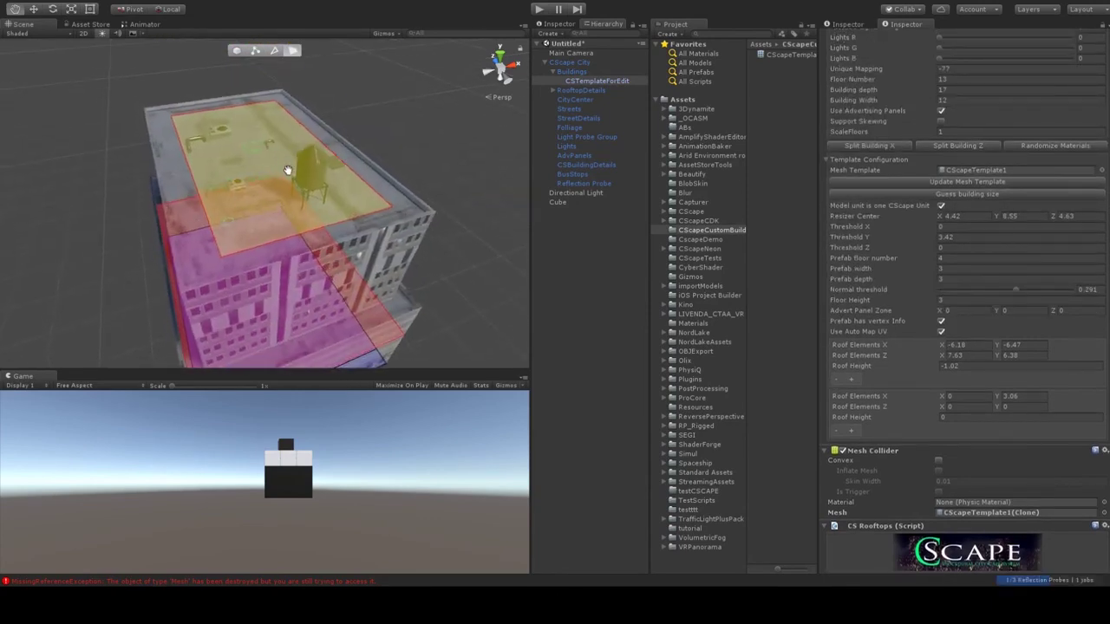
pyautogui.moveTo(291, 242)
pyautogui.mouseDown(button='middle')
pyautogui.moveTo(257, 218)
pyautogui.moveTo(282, 234)
pyautogui.mouseUp(button='middle')
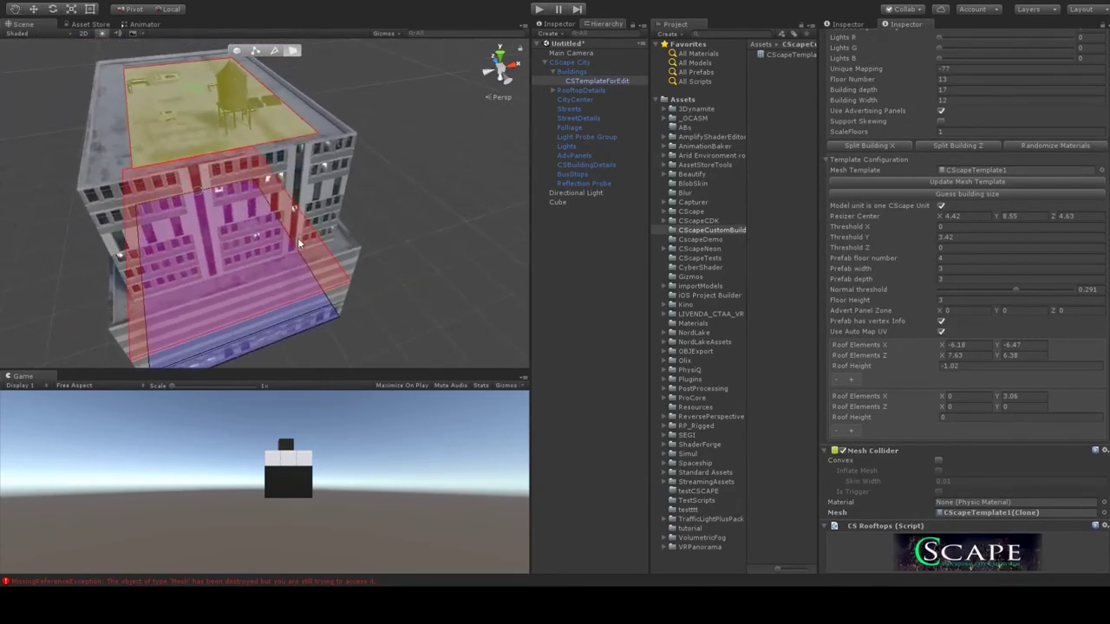
pyautogui.moveTo(281, 234); pyautogui.dragTo(310, 234)
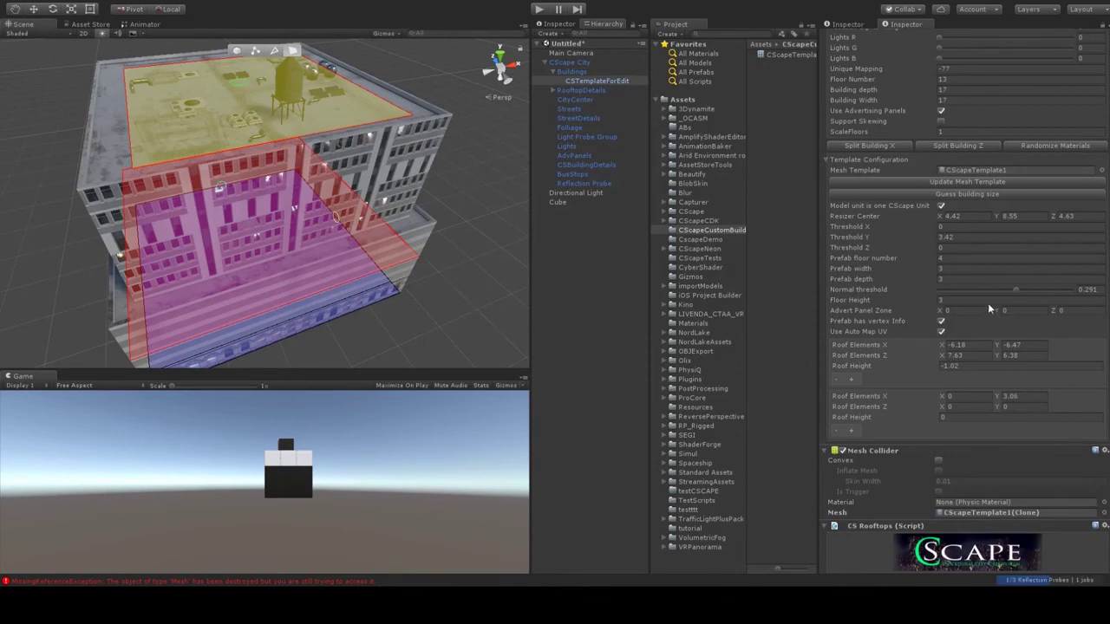
# Step: Set the first roof zone's X range to -9.87 and -2.87, and fine-tune its Z range starting at 6.65
pyautogui.scroll(-2, 932, 354)
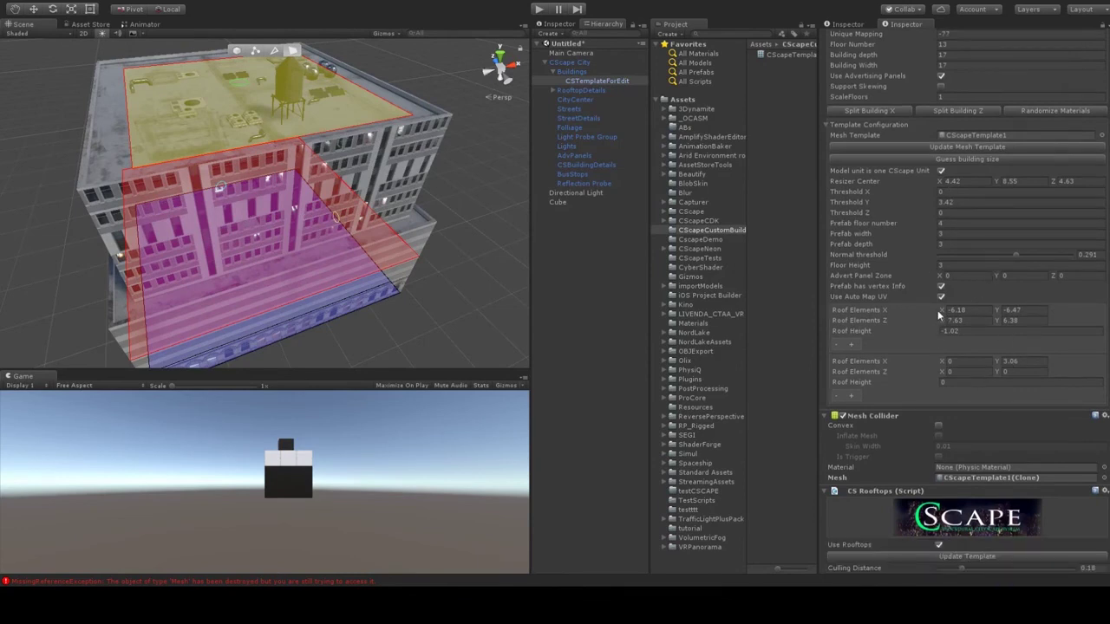
pyautogui.moveTo(941, 312)
pyautogui.mouseDown()
pyautogui.moveTo(953, 313)
pyautogui.moveTo(924, 313)
pyautogui.mouseUp()
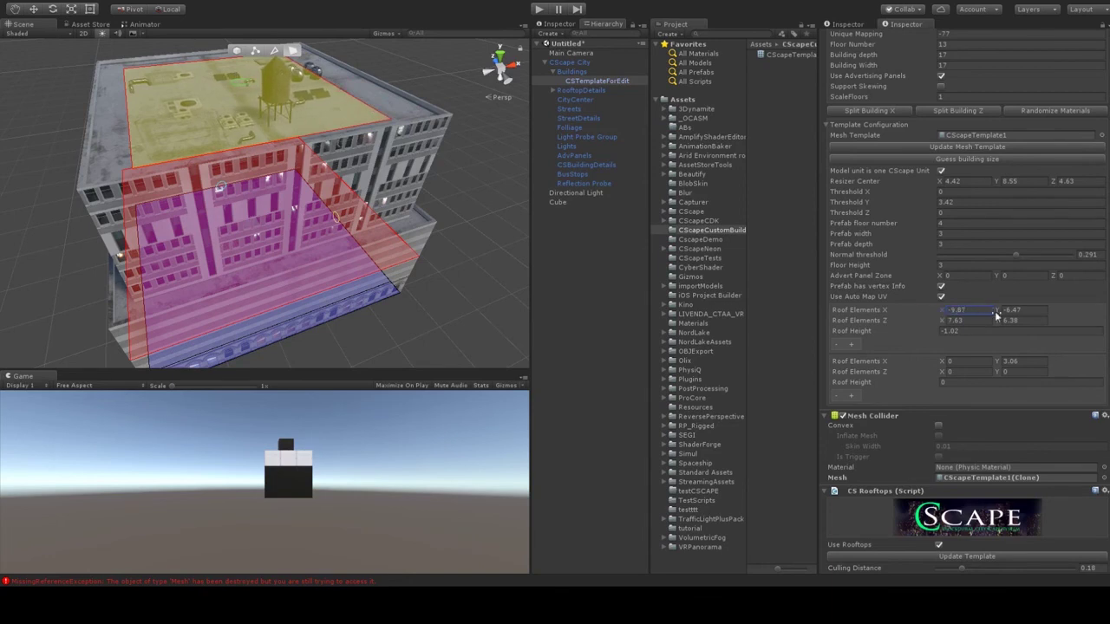
pyautogui.moveTo(997, 311)
pyautogui.mouseDown()
pyautogui.moveTo(1056, 331)
pyautogui.moveTo(946, 321)
pyautogui.moveTo(935, 330)
pyautogui.moveTo(1024, 321)
pyautogui.moveTo(996, 322)
pyautogui.moveTo(1009, 323)
pyautogui.mouseUp()
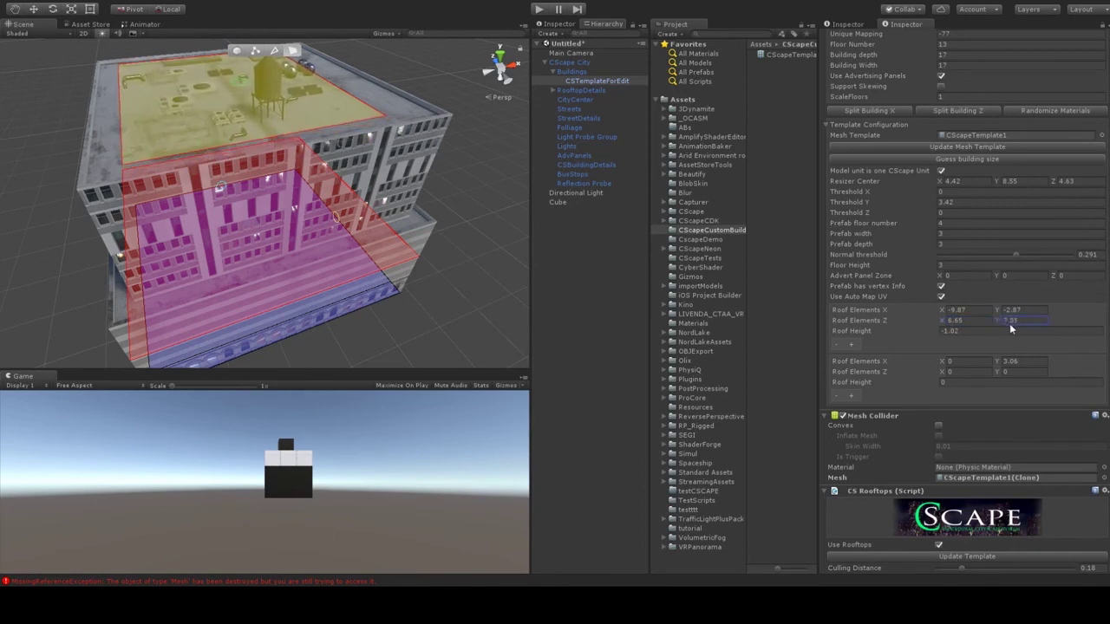
# Step: Hide the template configuration and examine the resized building's base, facades and rooftop from several angles
pyautogui.click(823, 124)
pyautogui.keyDown('alt'); pyautogui.moveTo(306, 226); pyautogui.dragTo(304, 175); pyautogui.keyUp('alt')
pyautogui.moveTo(303, 174); pyautogui.dragTo(307, 204, button='middle')
pyautogui.scroll(3, 308, 205)
pyautogui.keyDown('alt'); pyautogui.moveTo(246, 229); pyautogui.dragTo(280, 206); pyautogui.keyUp('alt')
pyautogui.scroll(-5, 281, 207)
pyautogui.moveTo(276, 217); pyautogui.dragTo(285, 189, button='middle')
pyautogui.scroll(5, 285, 188)
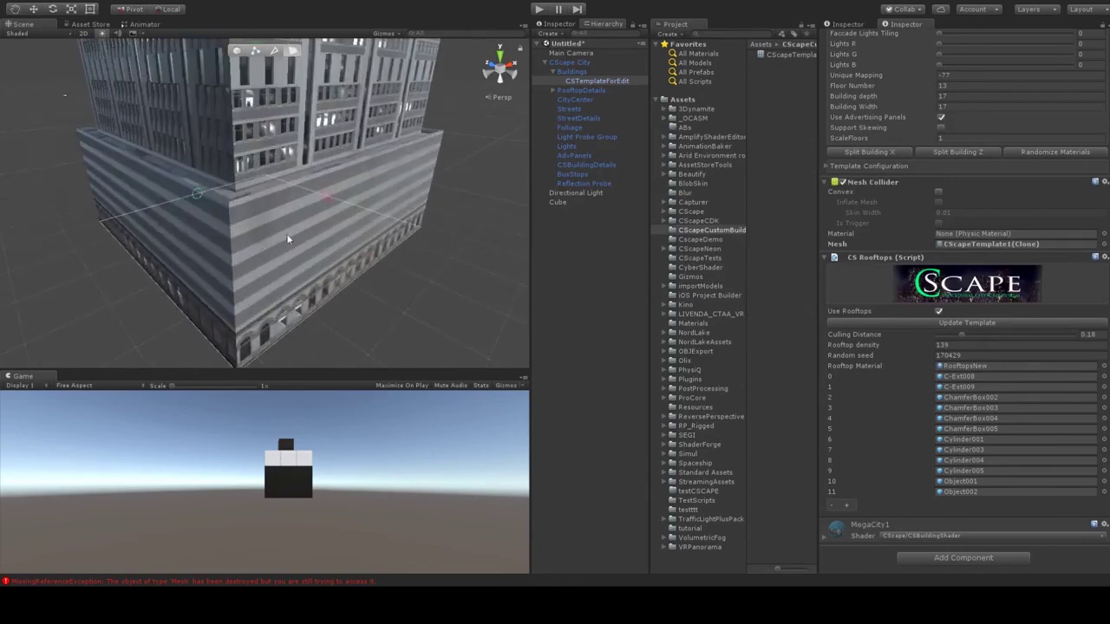
pyautogui.keyDown('alt'); pyautogui.moveTo(290, 241); pyautogui.dragTo(300, 263); pyautogui.keyUp('alt')
pyautogui.moveTo(300, 262); pyautogui.dragTo(290, 232, button='middle')
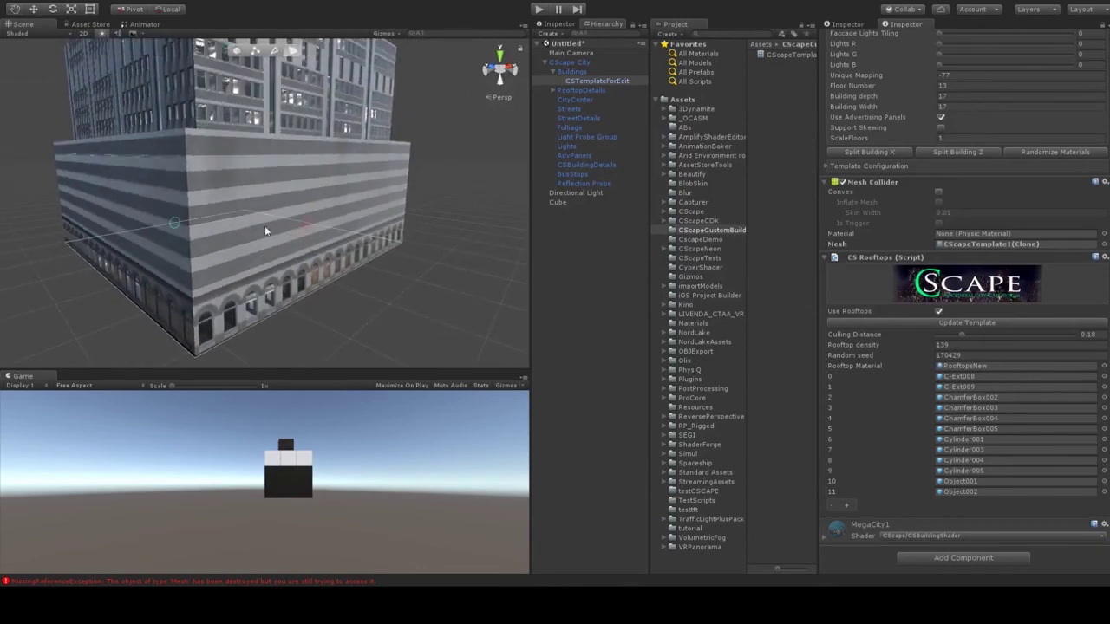
pyautogui.keyDown('alt'); pyautogui.moveTo(265, 226); pyautogui.dragTo(312, 211); pyautogui.keyUp('alt')
pyautogui.moveTo(258, 176); pyautogui.dragTo(286, 202, button='middle')
pyautogui.keyDown('alt'); pyautogui.moveTo(285, 202); pyautogui.dragTo(297, 206); pyautogui.keyUp('alt')
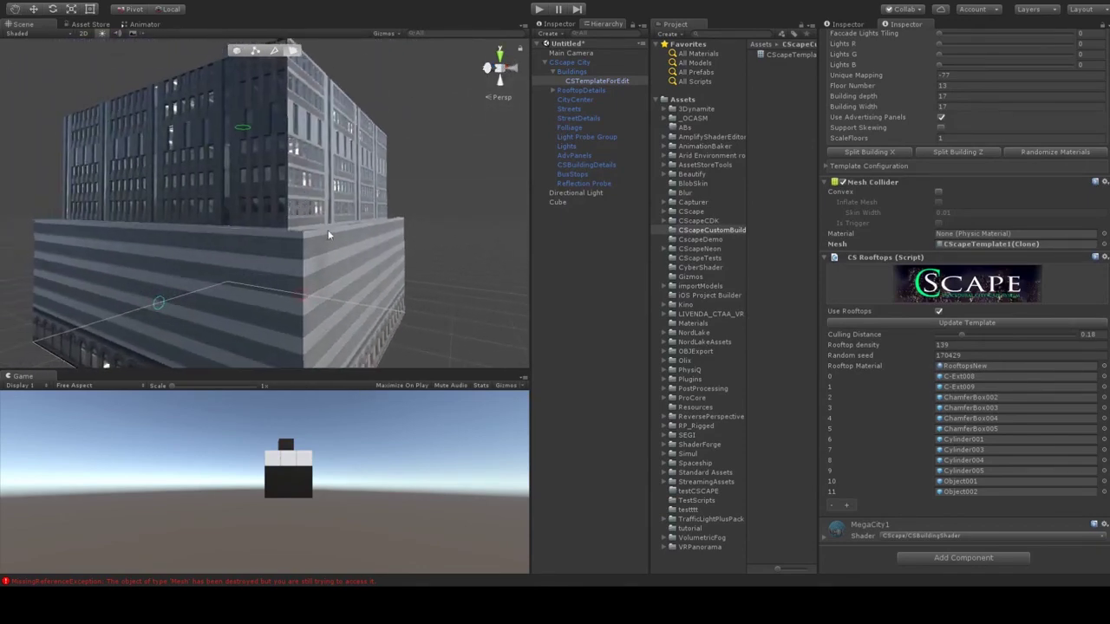
pyautogui.keyDown('alt'); pyautogui.moveTo(364, 198); pyautogui.dragTo(305, 188); pyautogui.keyUp('alt')
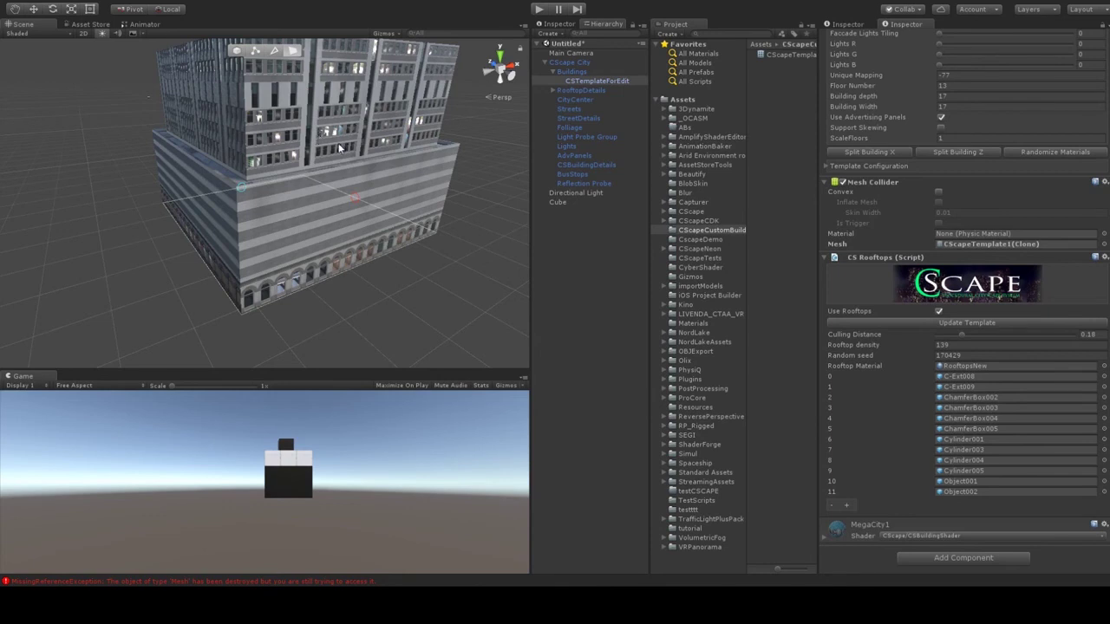
pyautogui.keyDown('alt'); pyautogui.moveTo(339, 148); pyautogui.dragTo(330, 189); pyautogui.keyUp('alt')
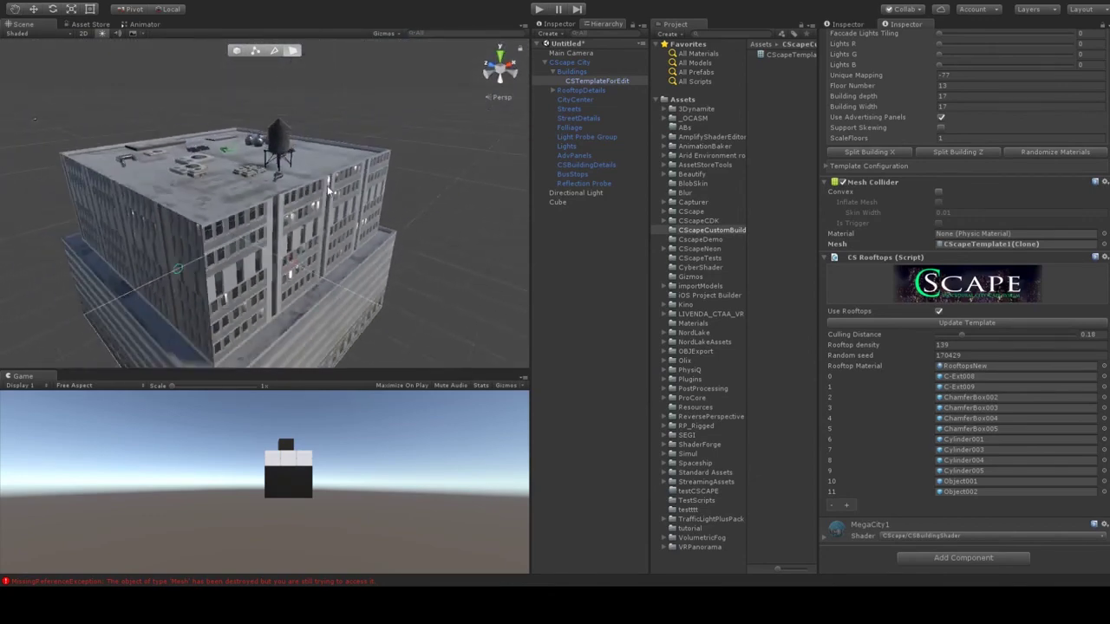
pyautogui.scroll(-5, 328, 189)
# Step: Rename the building object CSTemplateForEdit as CSTemplateEdited
pyautogui.click(579, 82)
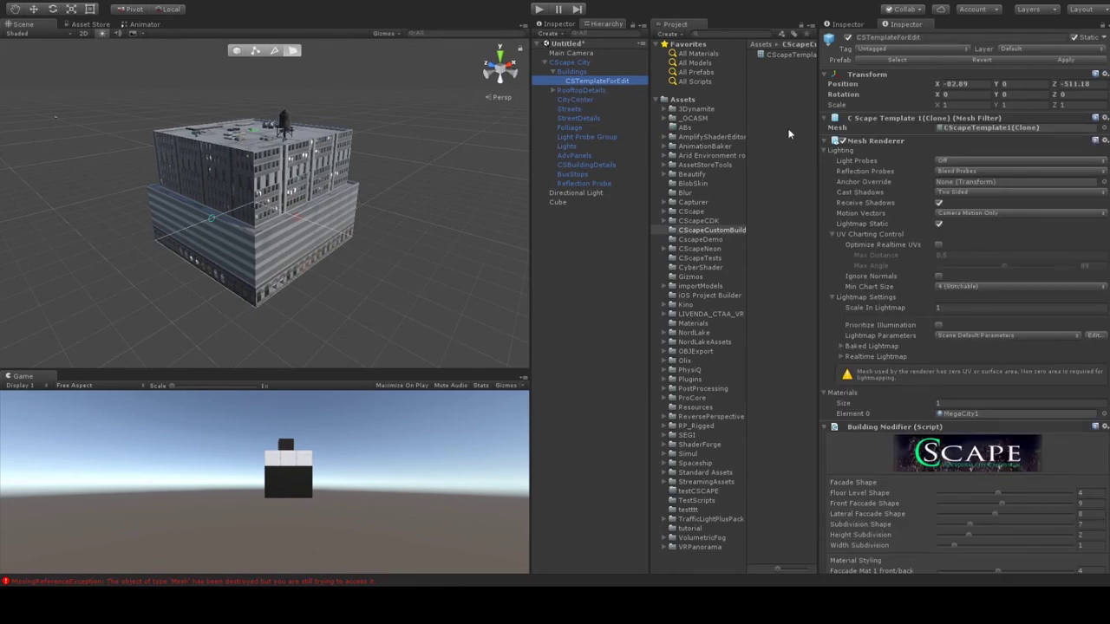
pyautogui.click(618, 82)
pyautogui.moveTo(605, 82); pyautogui.dragTo(679, 98)
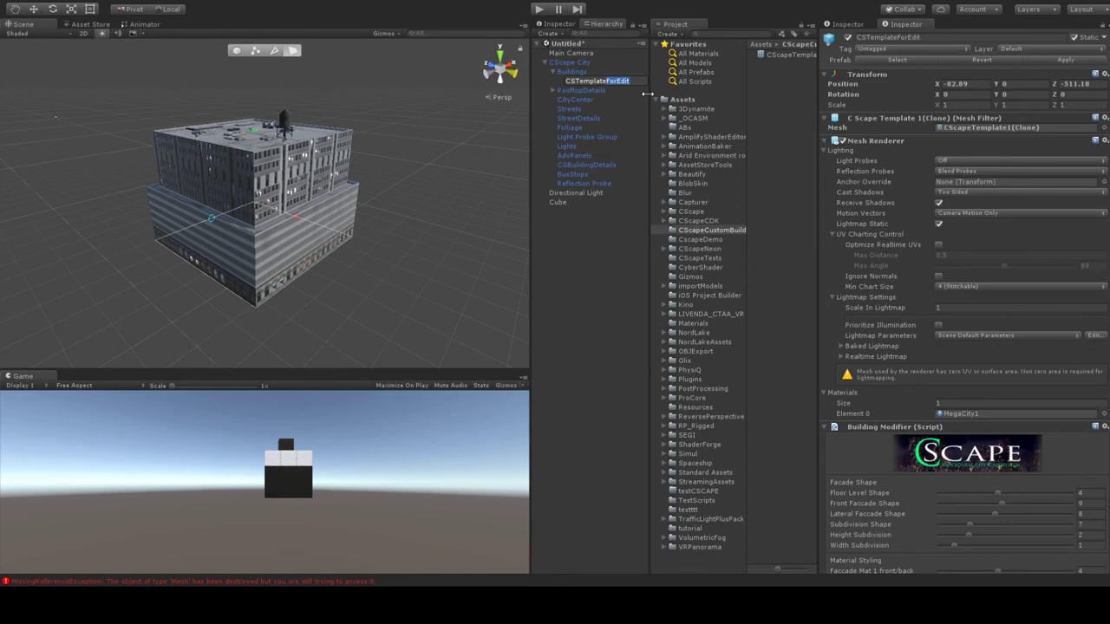
pyautogui.write('E')
pyautogui.press('Return')
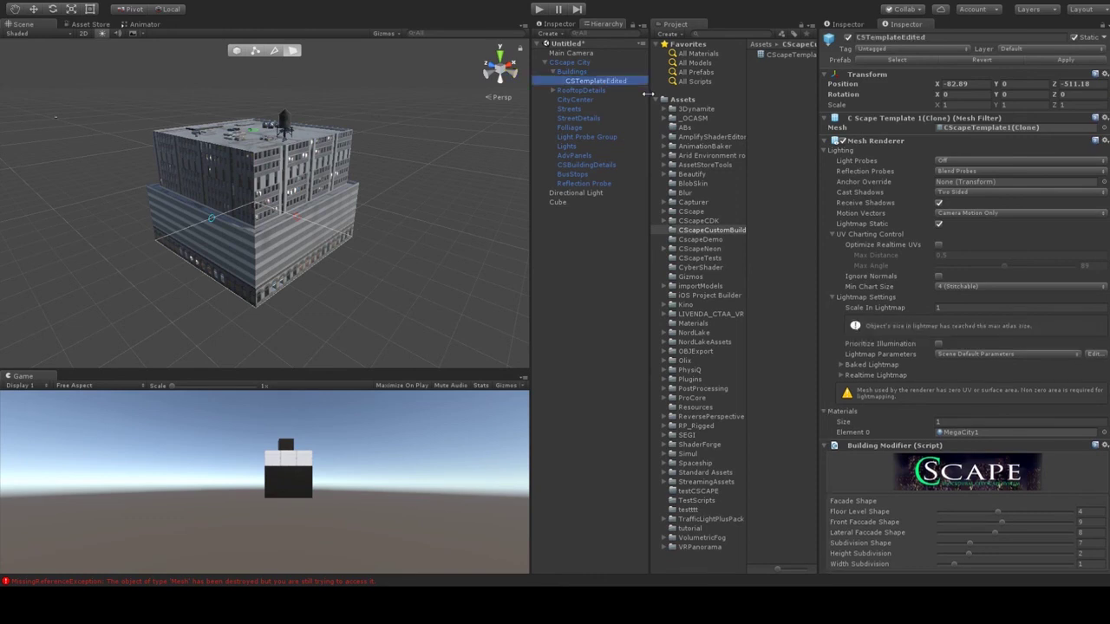
# Step: Browse the CScapeCDK editor resources down to the MegaCity folder, looking for the building templates
pyautogui.click(673, 221)
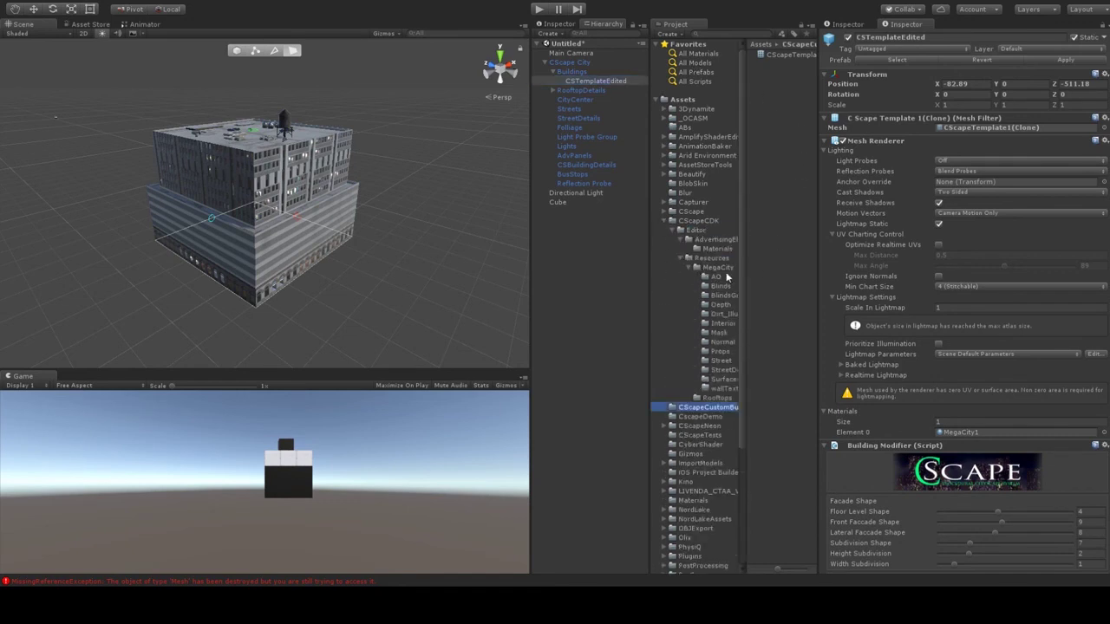
pyautogui.click(666, 223)
pyautogui.click(666, 223)
pyautogui.click(712, 241)
pyautogui.click(712, 258)
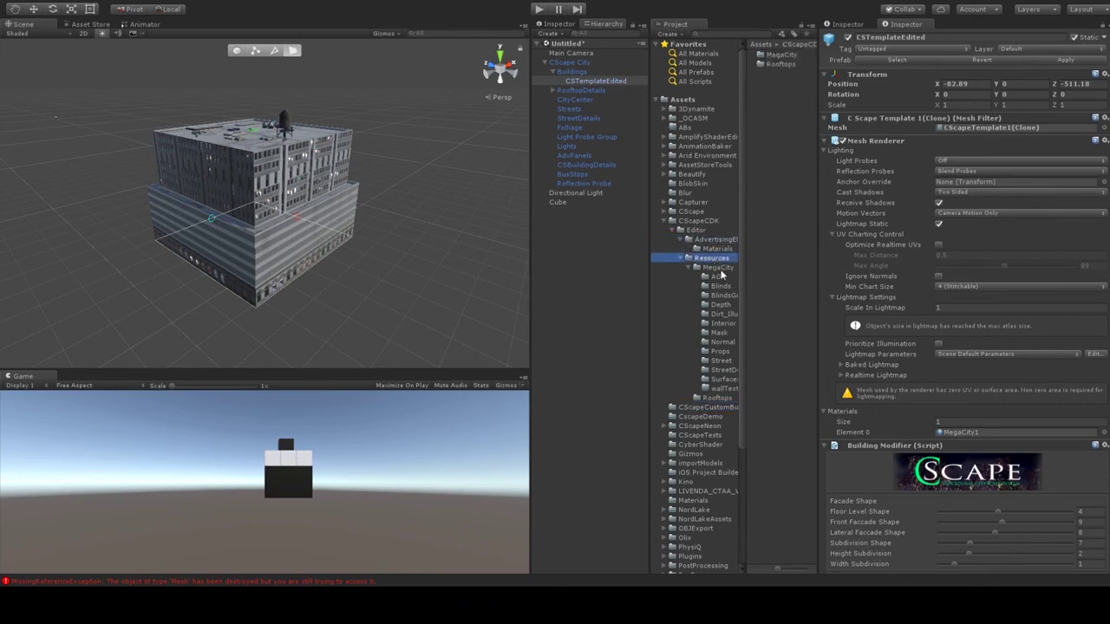
pyautogui.click(718, 267)
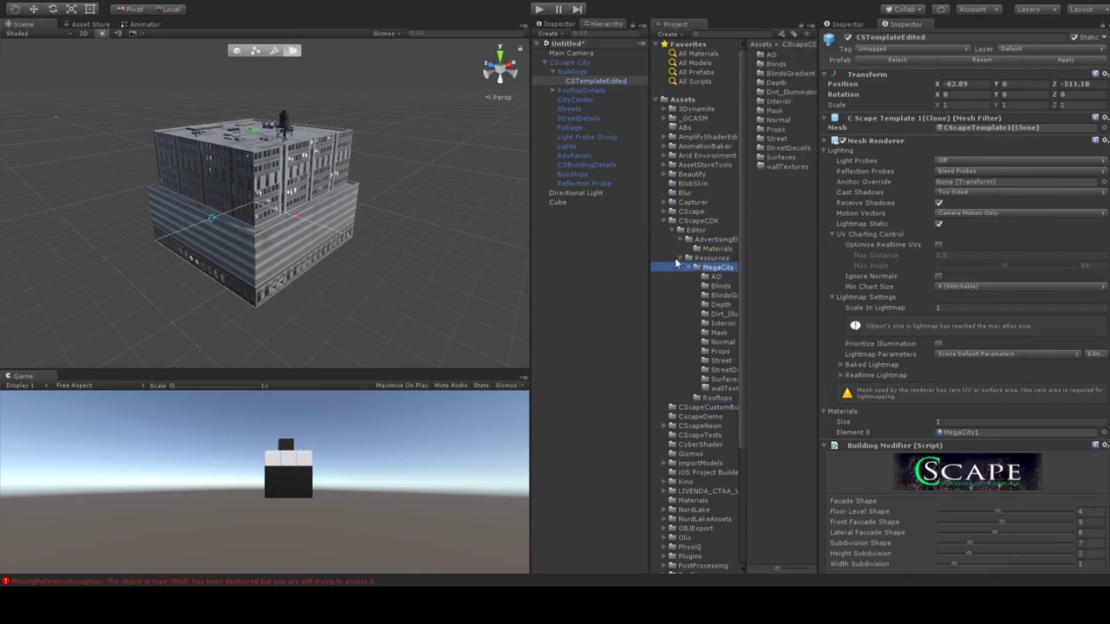
pyautogui.click(748, 257)
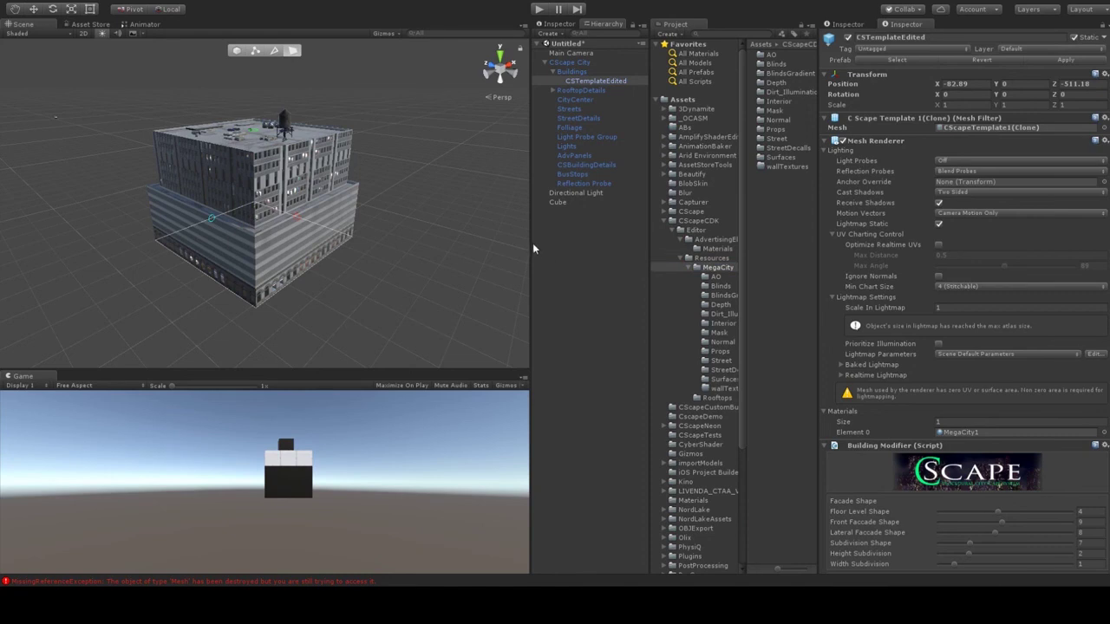
# Step: Widen the project browser and its folder tree so that longer folder names fit
pyautogui.moveTo(531, 242); pyautogui.dragTo(484, 245)
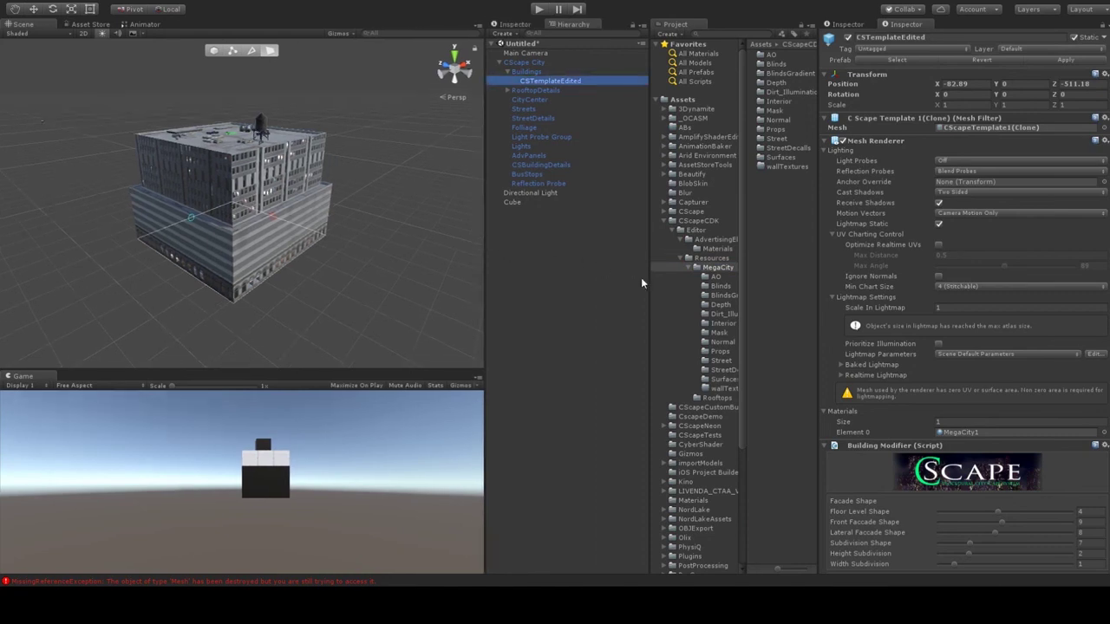
pyautogui.moveTo(647, 278); pyautogui.dragTo(575, 280)
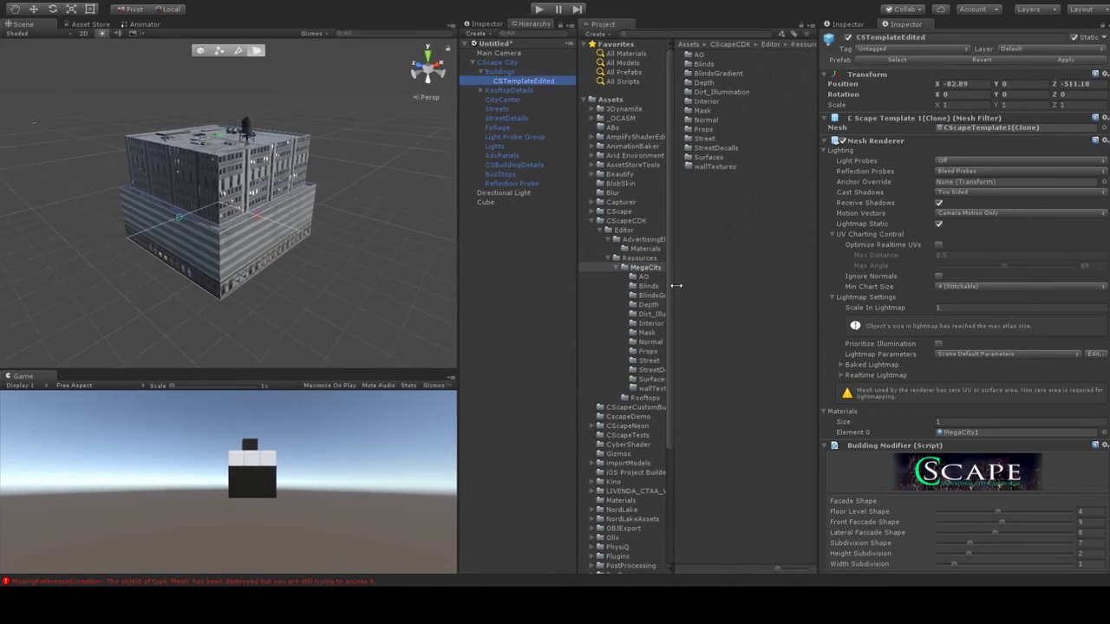
pyautogui.moveTo(664, 287); pyautogui.dragTo(710, 286)
# Step: Check the MegaCity Dirt_Illumination and Depth folders and collapse the CScapeCDK Resources folder
pyautogui.click(669, 315)
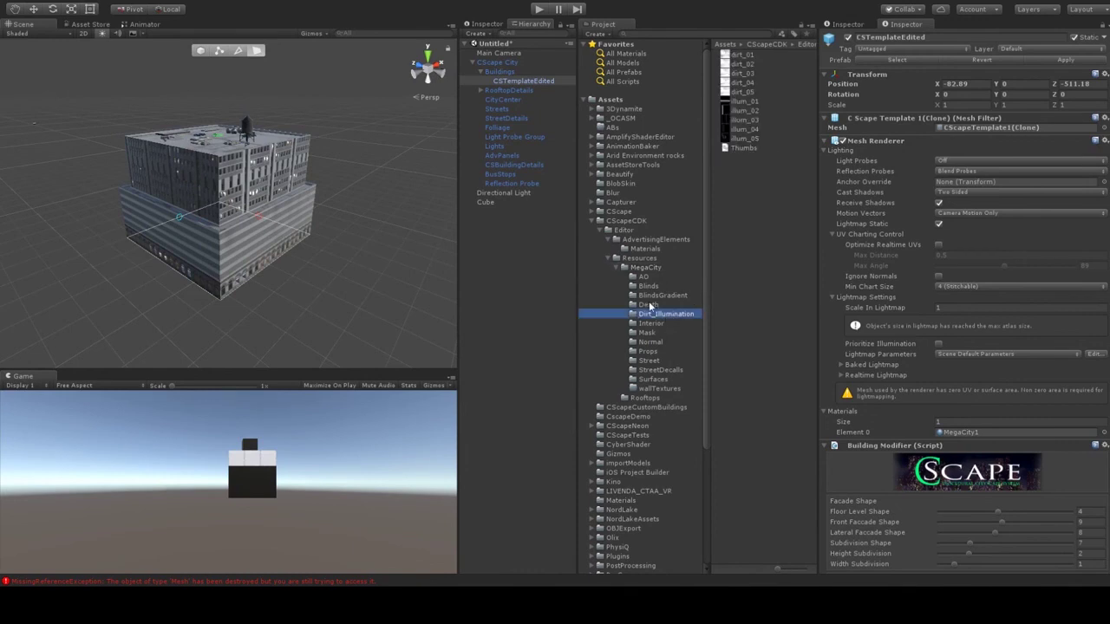
pyautogui.click(650, 305)
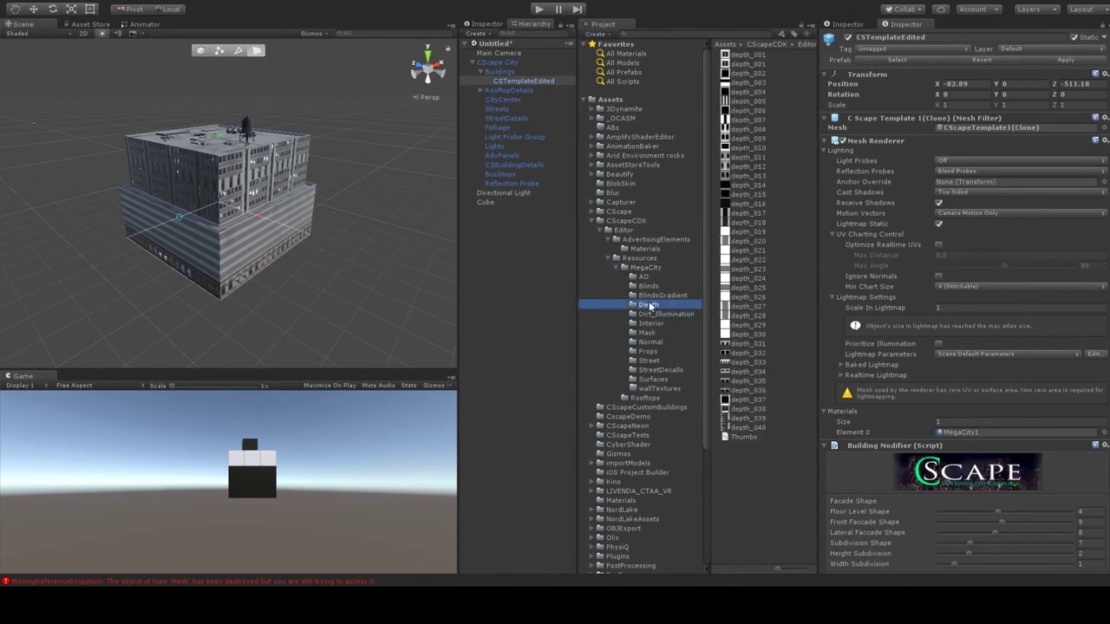
pyautogui.click(612, 257)
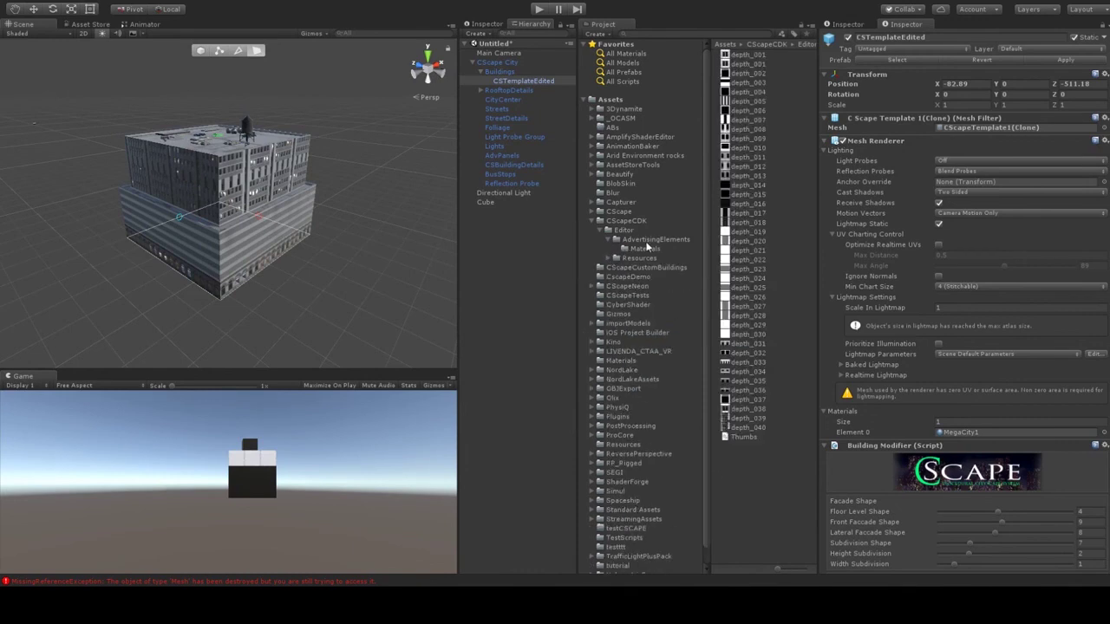
# Step: Save CSTemplateEdited as a prefab in CScape's Editor/Resources/BuildingTemplates/Buildings folder
pyautogui.click(594, 211)
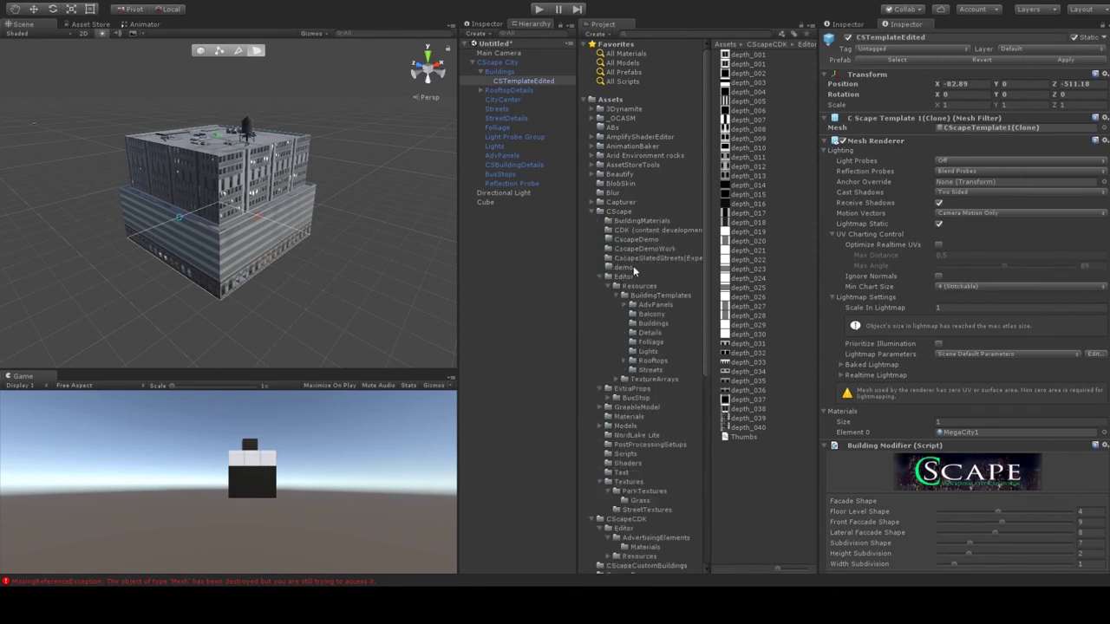
pyautogui.click(659, 323)
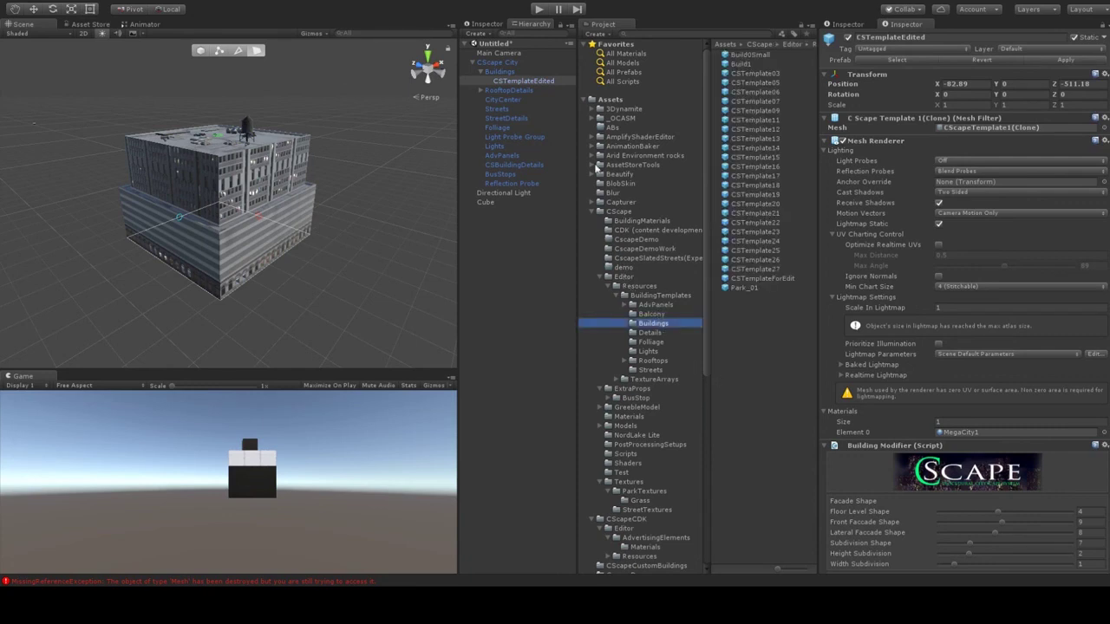
pyautogui.moveTo(522, 81); pyautogui.dragTo(753, 324)
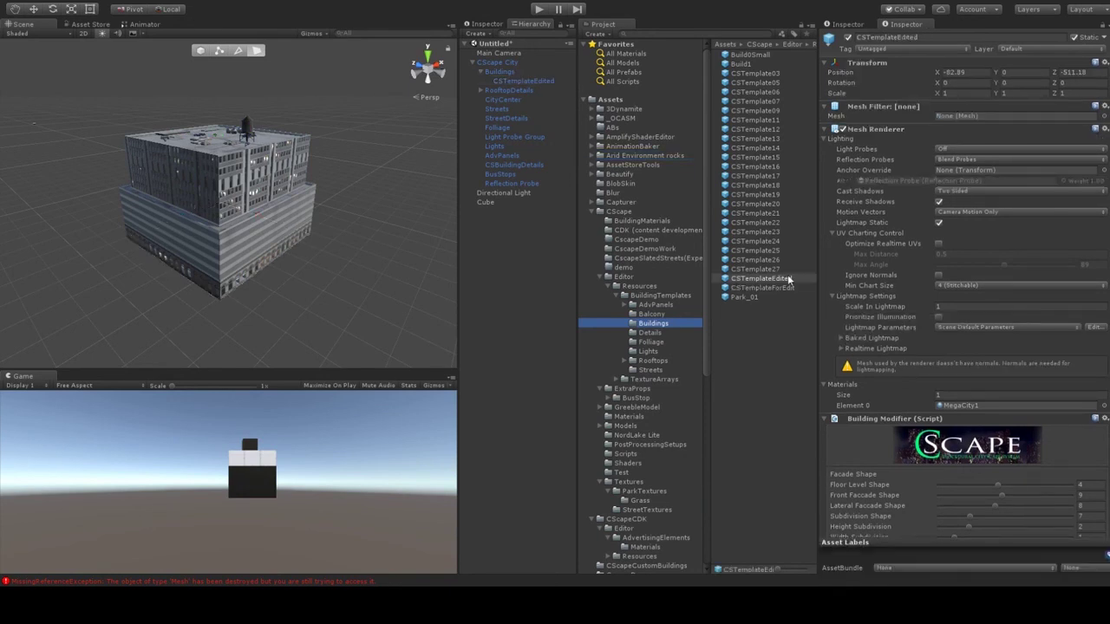
# Step: Delete the CSTemplateEdited building from the scene
pyautogui.click(784, 360)
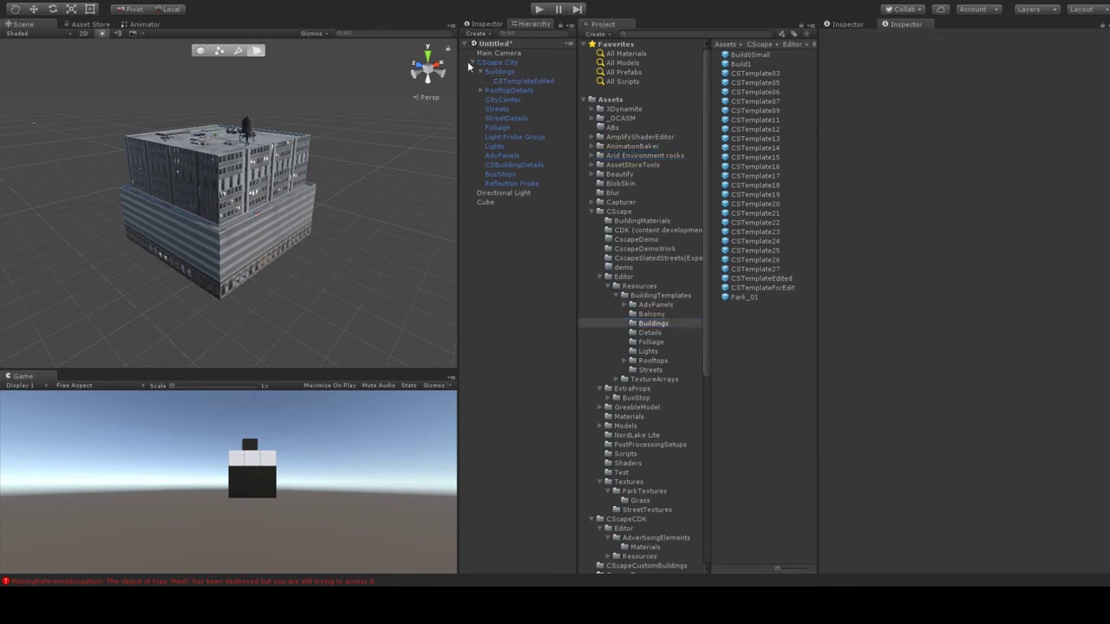
pyautogui.click(519, 80)
pyautogui.press('Delete')
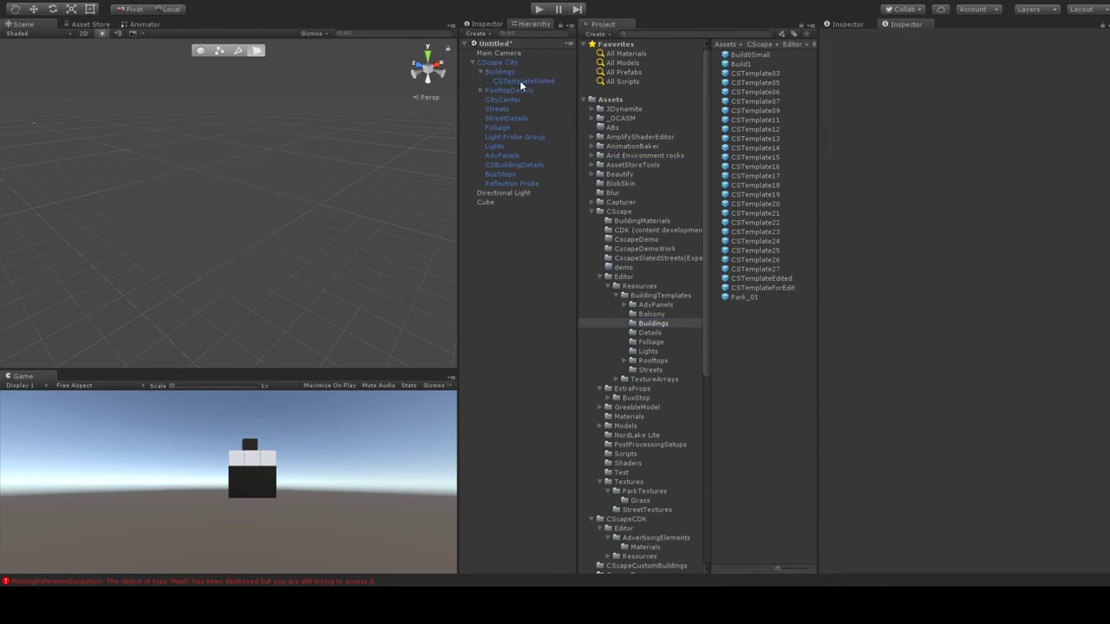
# Step: Remove all building templates except Build0Small from the City Randomizer of the CScape City object
pyautogui.click(507, 63)
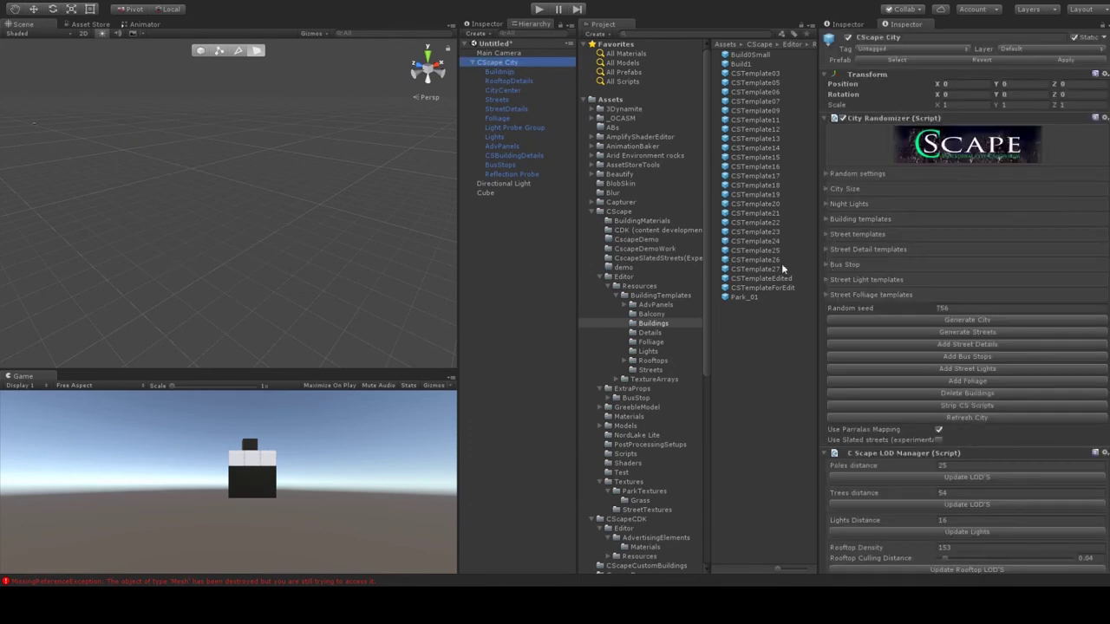
pyautogui.click(827, 189)
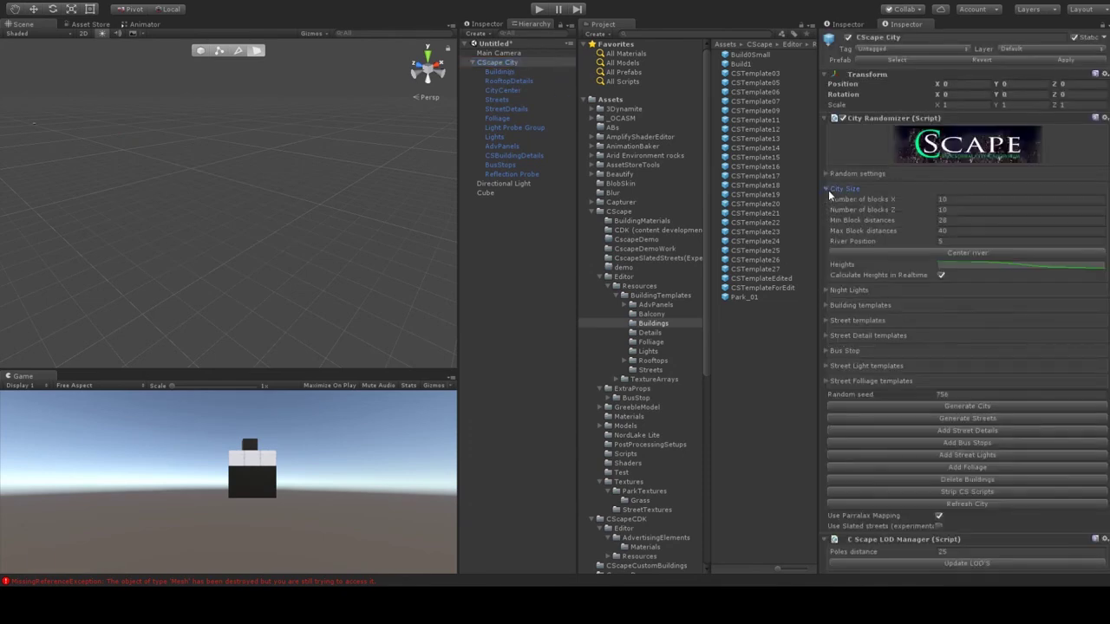
pyautogui.click(825, 189)
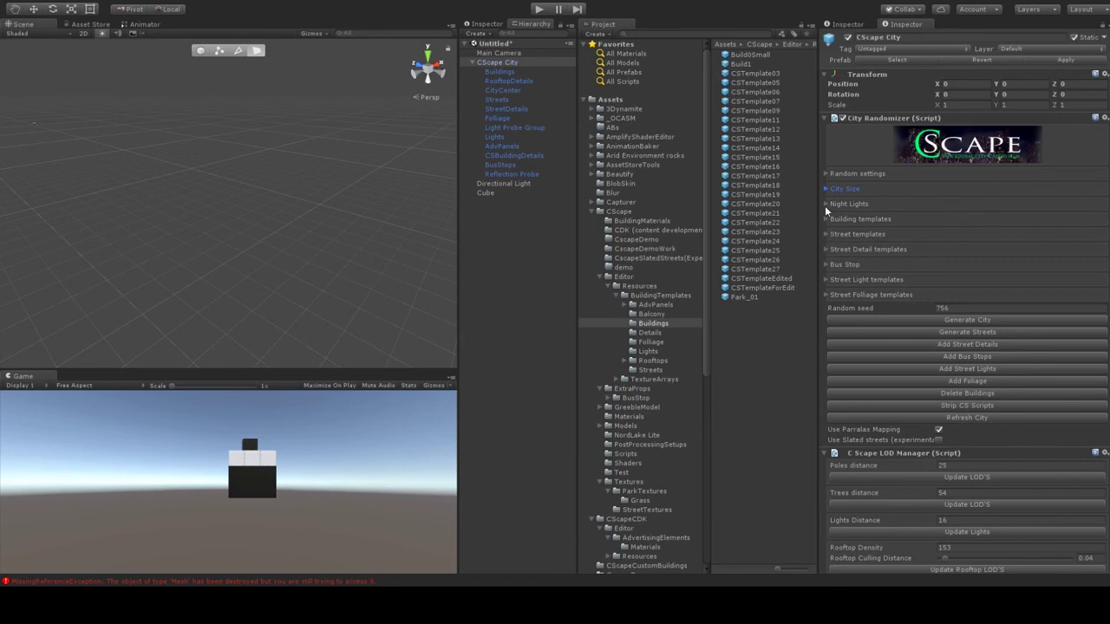
pyautogui.click(826, 219)
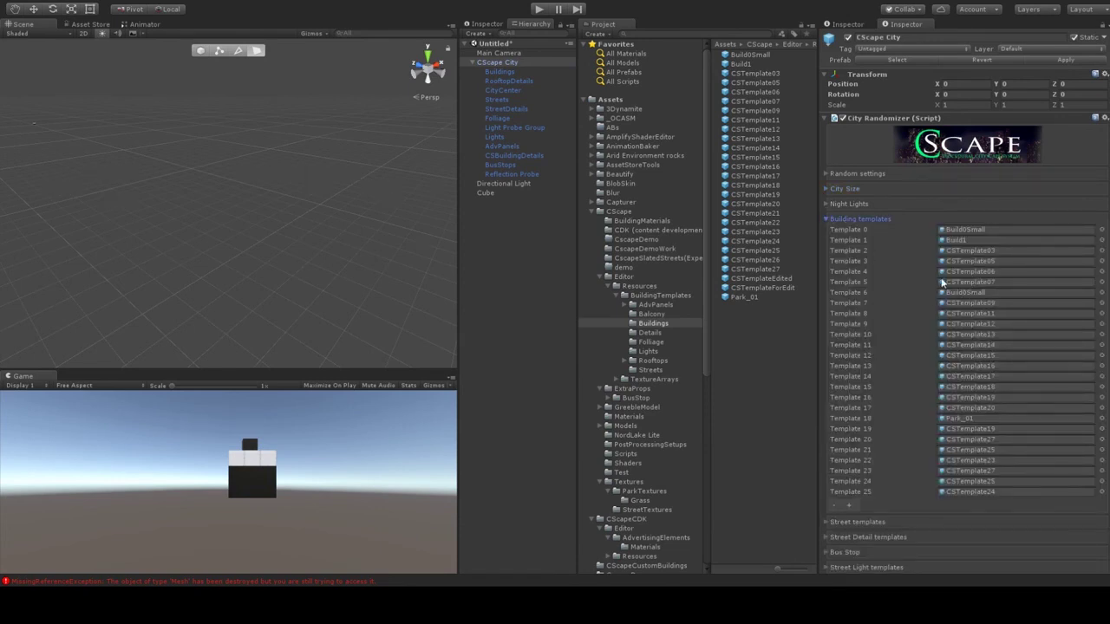
pyautogui.click(835, 506)
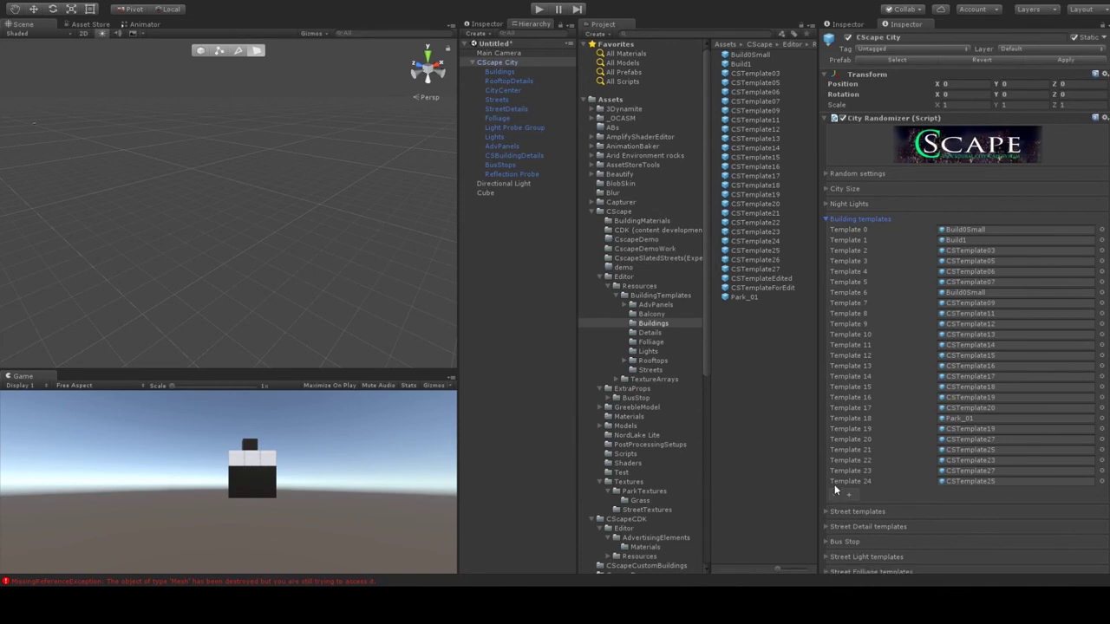
pyautogui.click(834, 495)
pyautogui.click(834, 484)
pyautogui.click(834, 474)
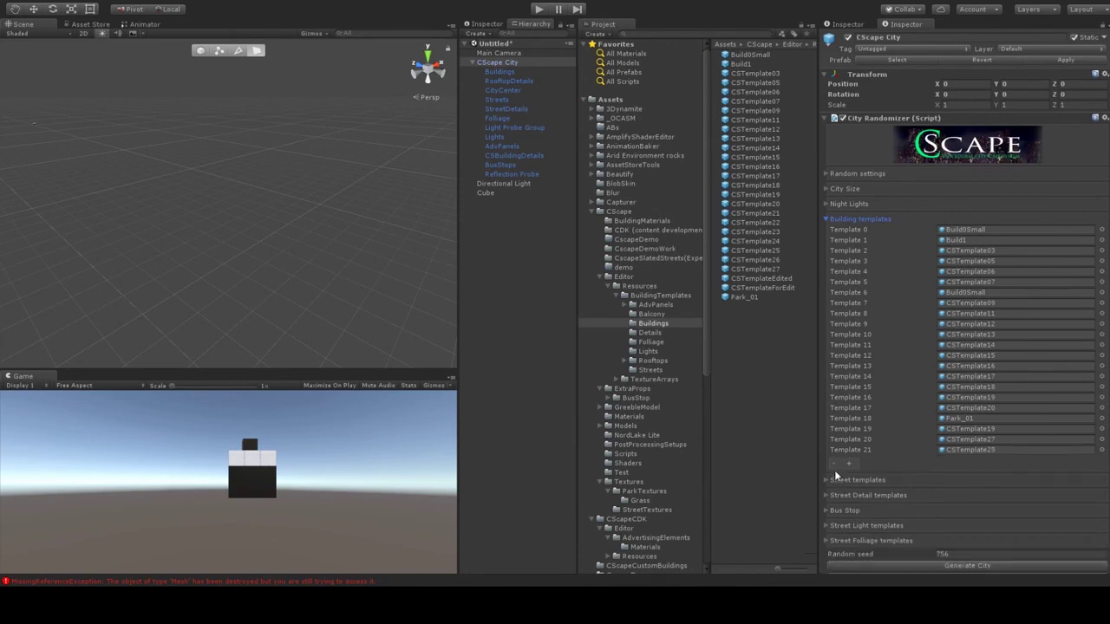
pyautogui.click(834, 463)
pyautogui.click(833, 454)
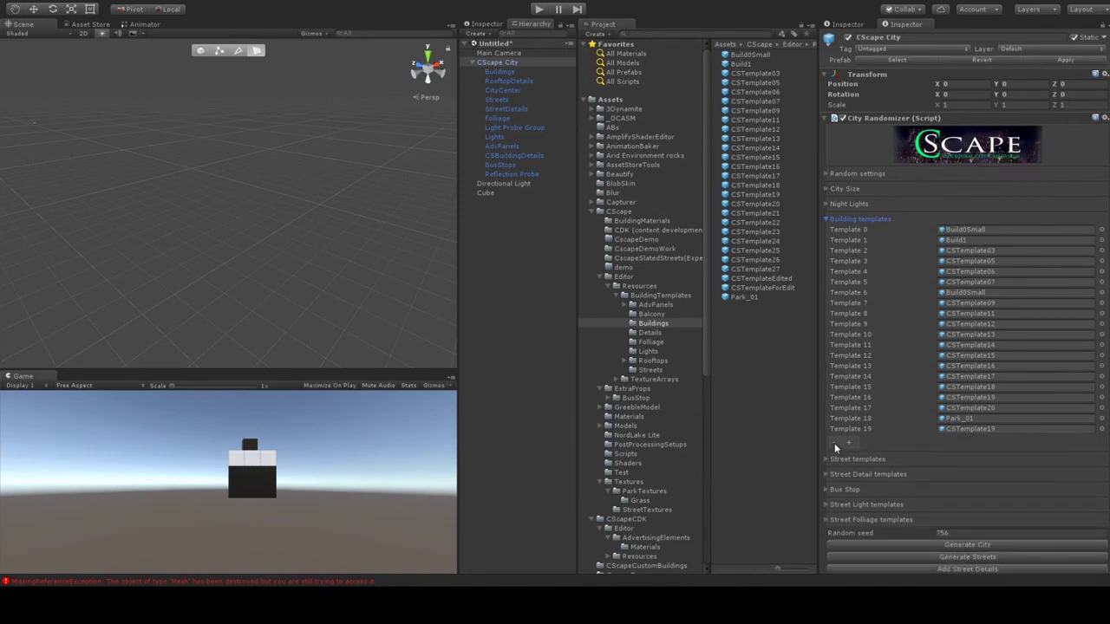
pyautogui.click(834, 443)
pyautogui.click(834, 431)
pyautogui.click(834, 422)
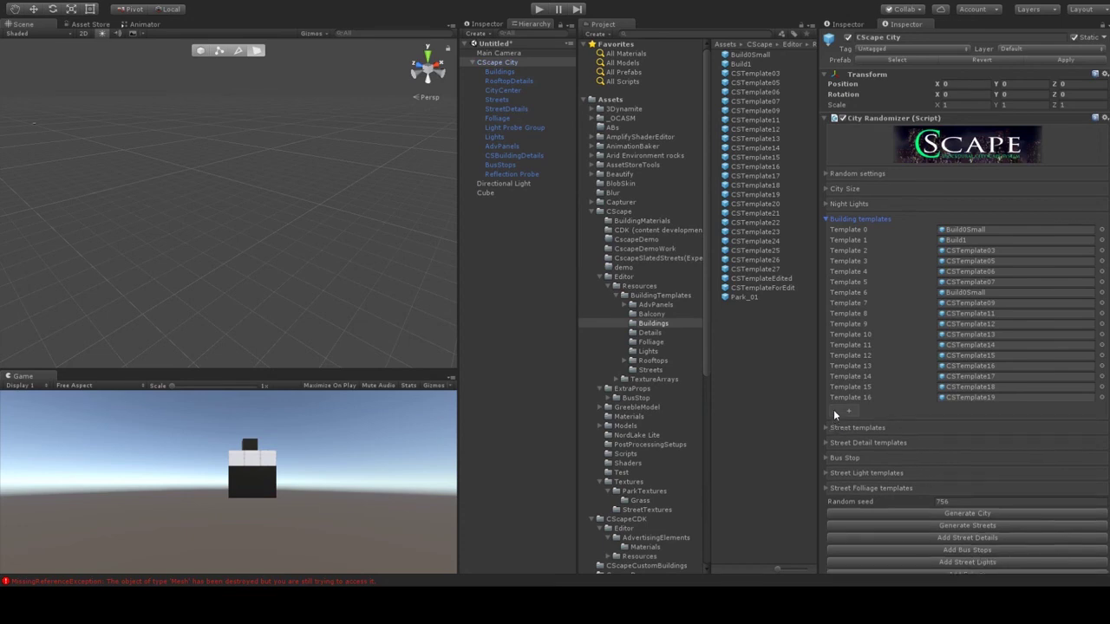
pyautogui.click(833, 409)
pyautogui.click(833, 400)
pyautogui.click(834, 389)
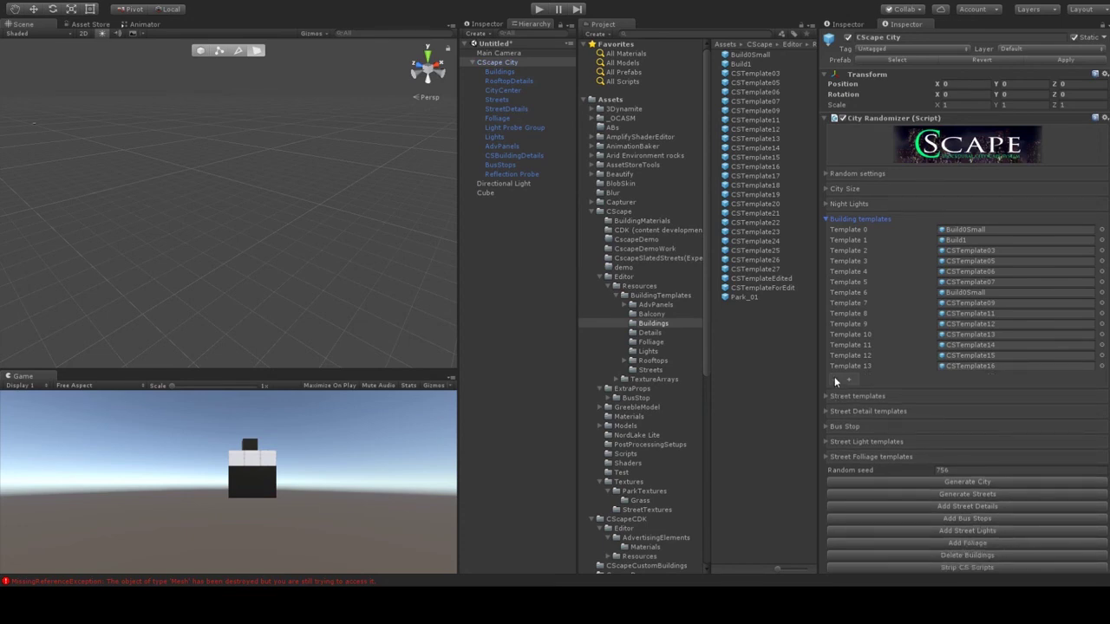
pyautogui.click(835, 378)
pyautogui.click(833, 368)
pyautogui.click(834, 356)
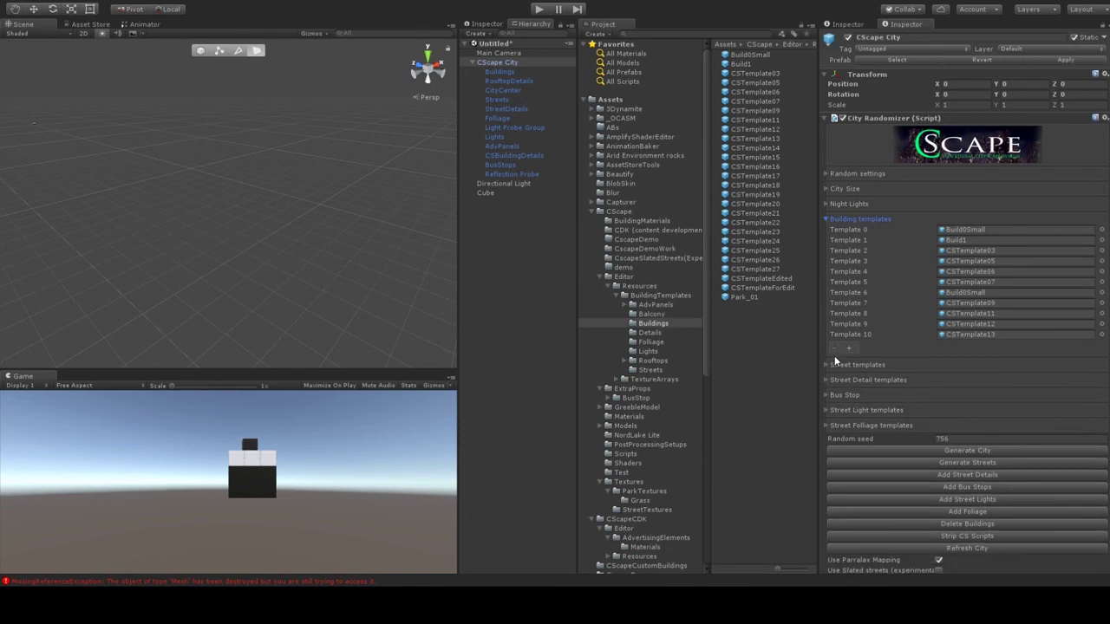
pyautogui.click(832, 347)
pyautogui.click(833, 338)
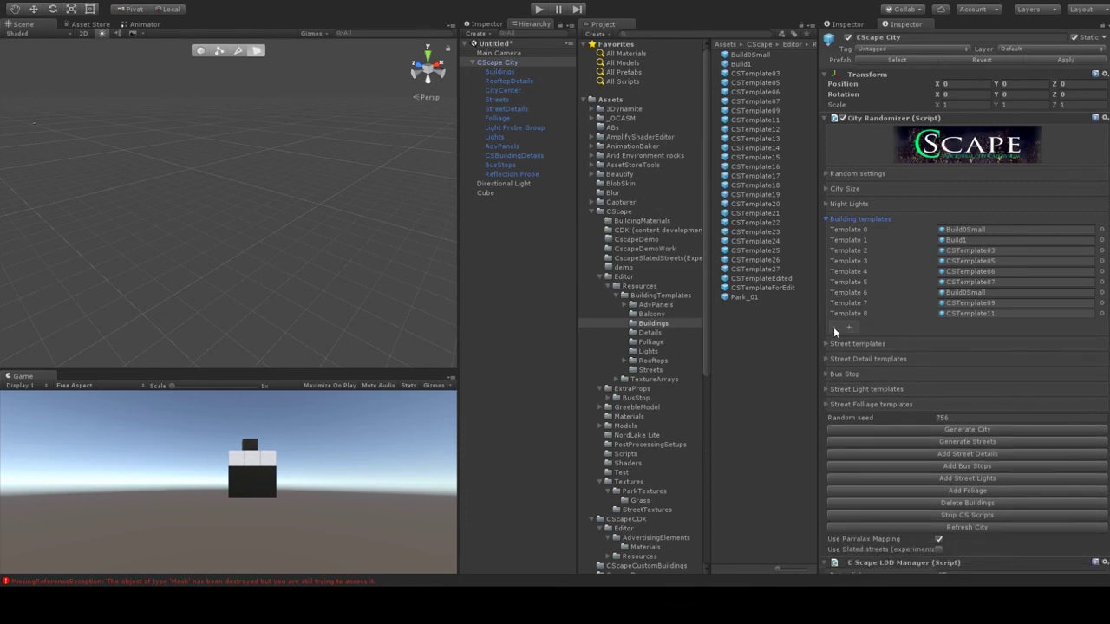
pyautogui.click(833, 327)
pyautogui.click(834, 317)
pyautogui.click(833, 304)
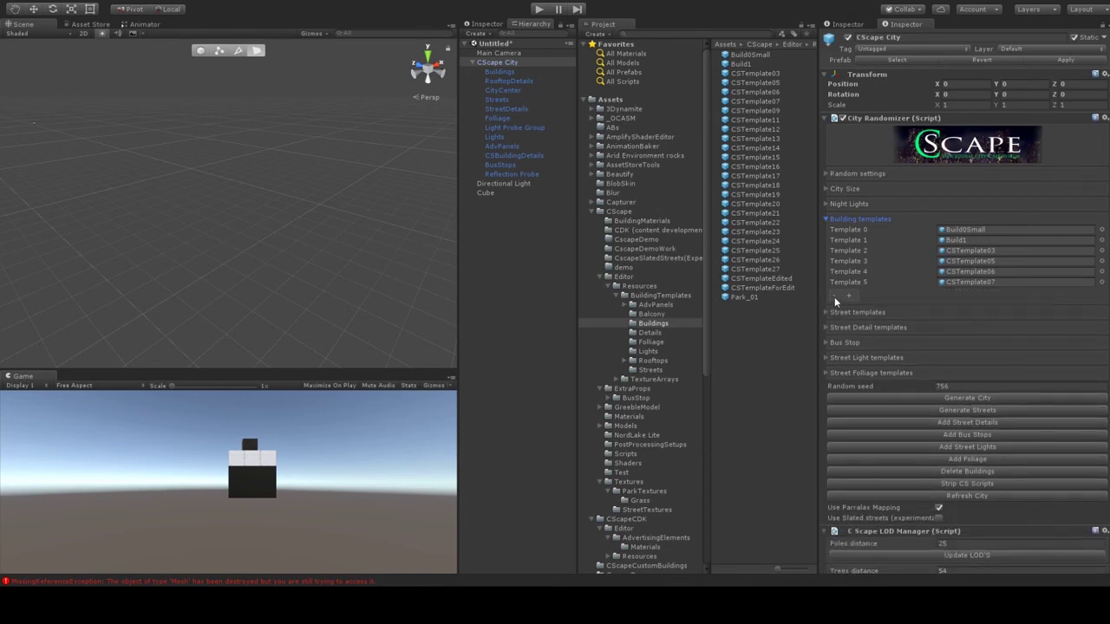
pyautogui.click(833, 294)
pyautogui.click(832, 284)
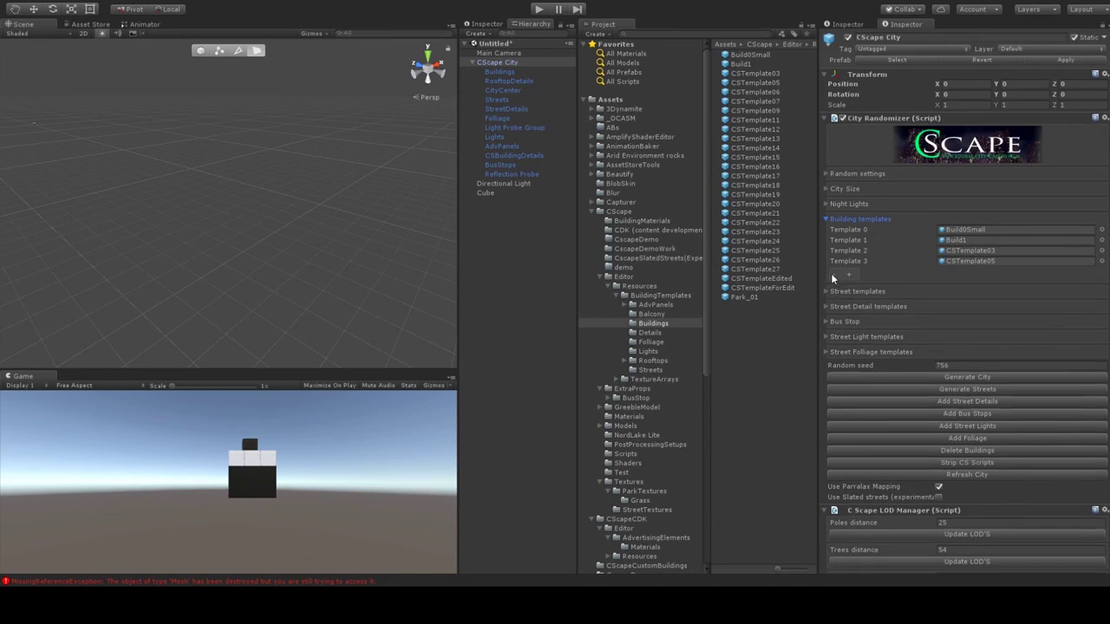
pyautogui.click(832, 274)
pyautogui.click(833, 265)
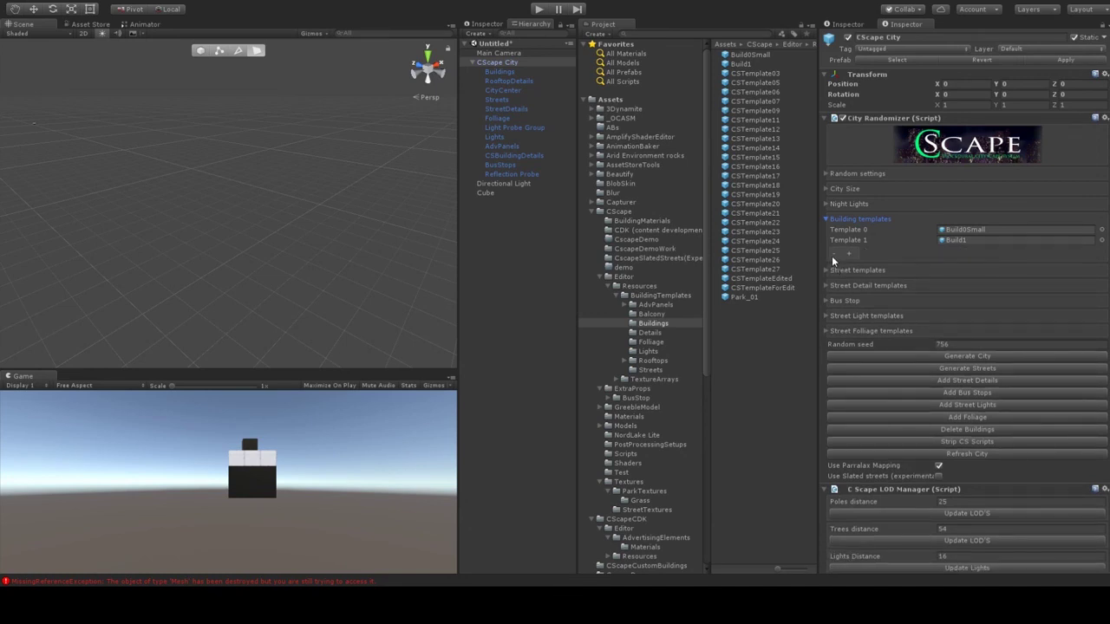
pyautogui.click(834, 255)
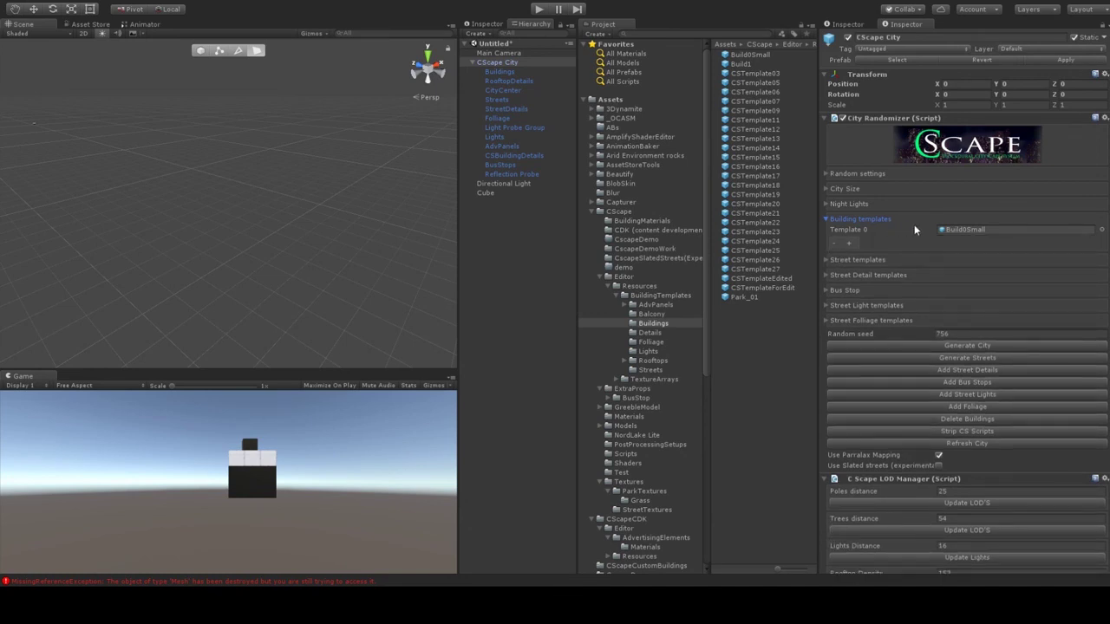
# Step: Add the CSTemplateEdited prefab as Template 1 in the building templates and generate the city
pyautogui.click(850, 243)
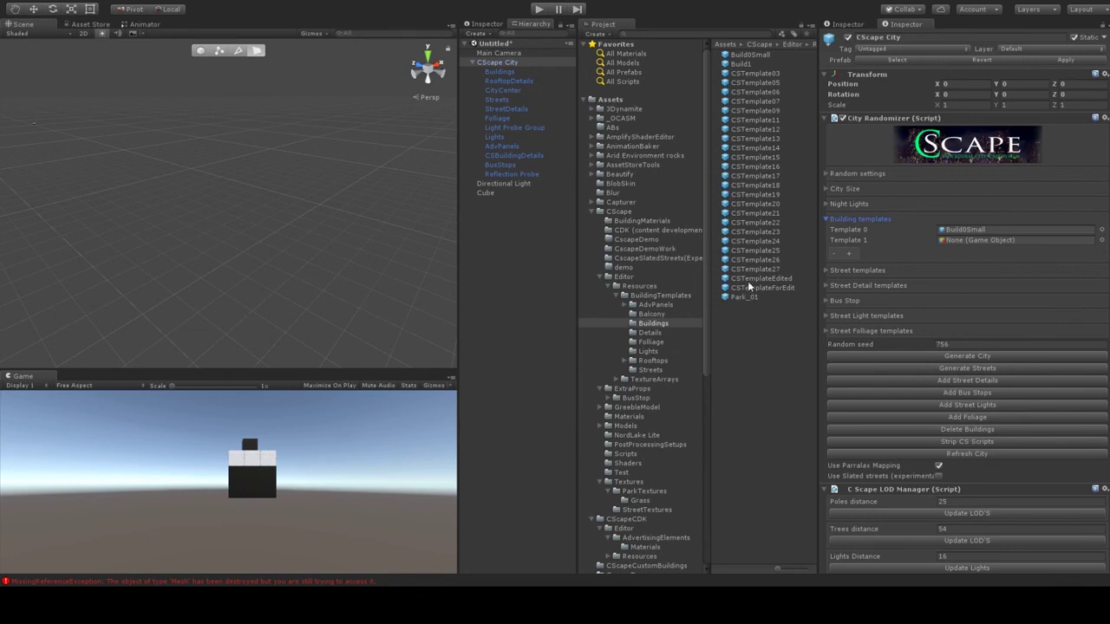
pyautogui.moveTo(747, 281); pyautogui.dragTo(981, 245)
pyautogui.scroll(-5, 967, 311)
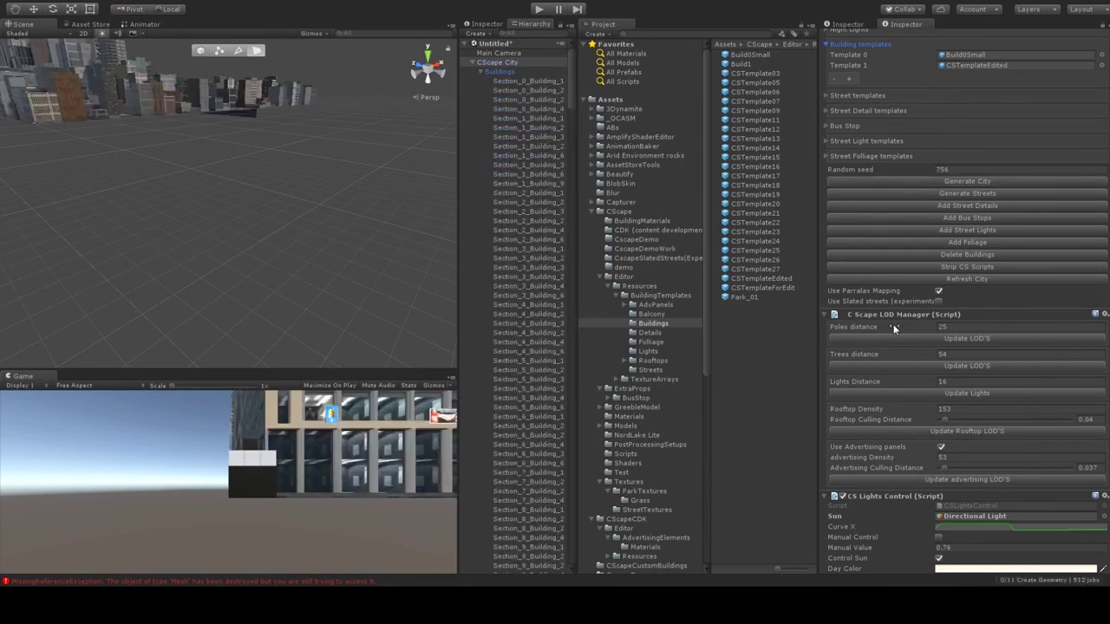
# Step: Add another CSTemplateEdited entry as Template 2 in the building templates and look over the generated city's buildings
pyautogui.moveTo(287, 191); pyautogui.dragTo(746, 312, button='middle')
pyautogui.scroll(3, 381, 187)
pyautogui.scroll(2, 350, 178)
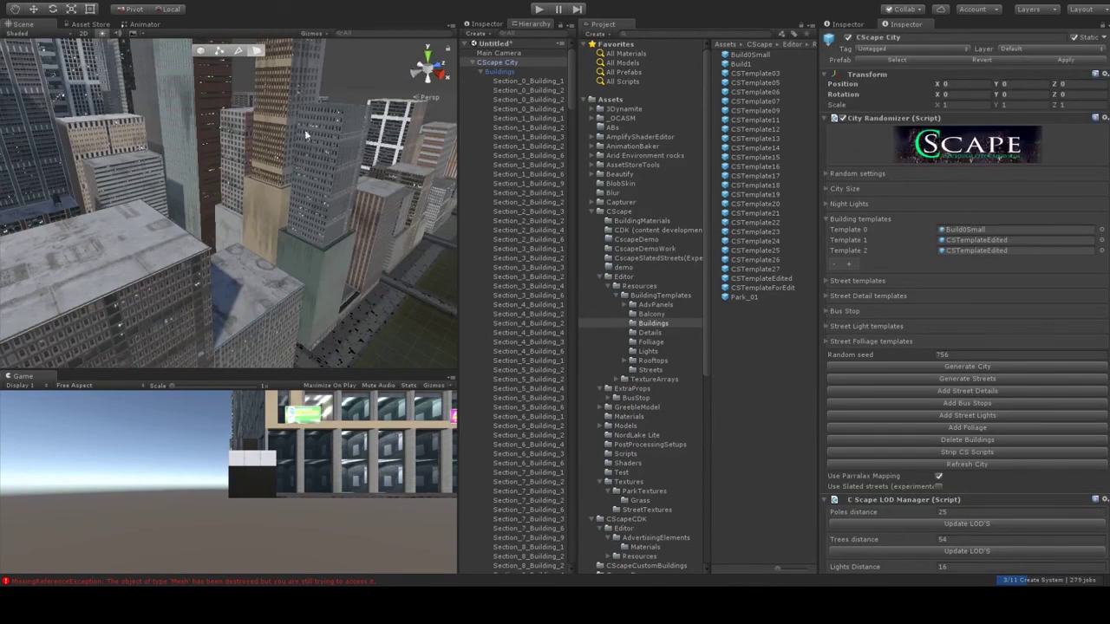
pyautogui.moveTo(307, 135); pyautogui.dragTo(235, 144, button='right')
pyautogui.scroll(-8, 235, 143)
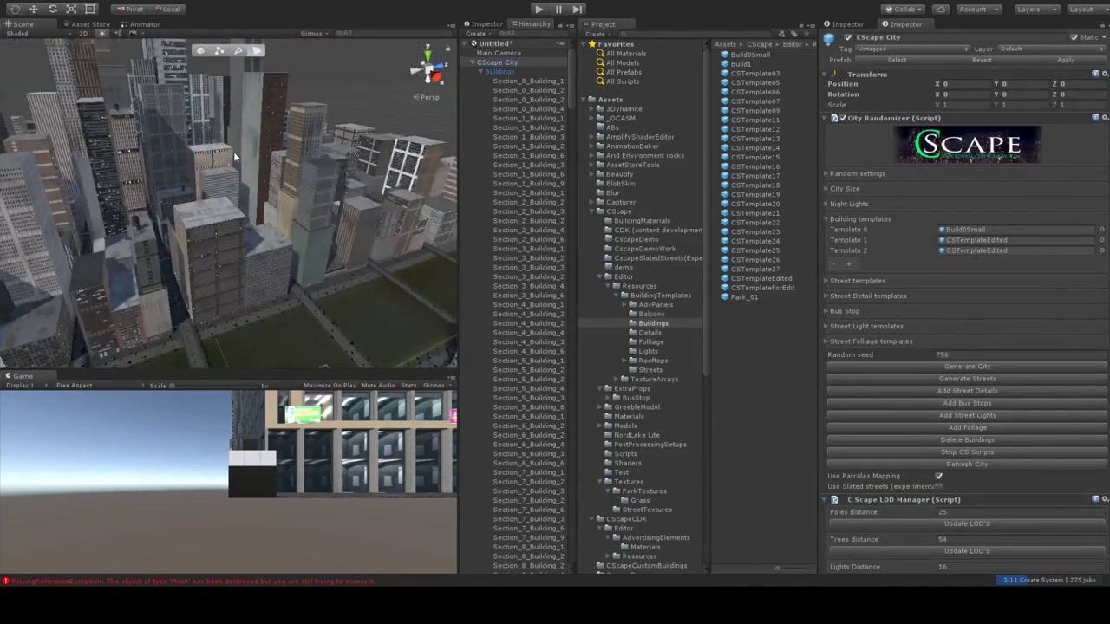